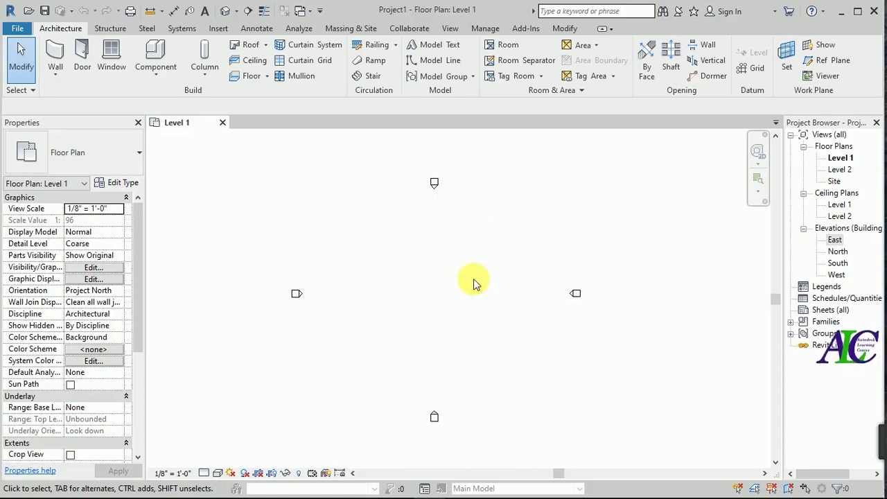
Using UN, set Length to Millimeters, Area to Square meters and Volume to Cubic meters
key(u)
key(n)
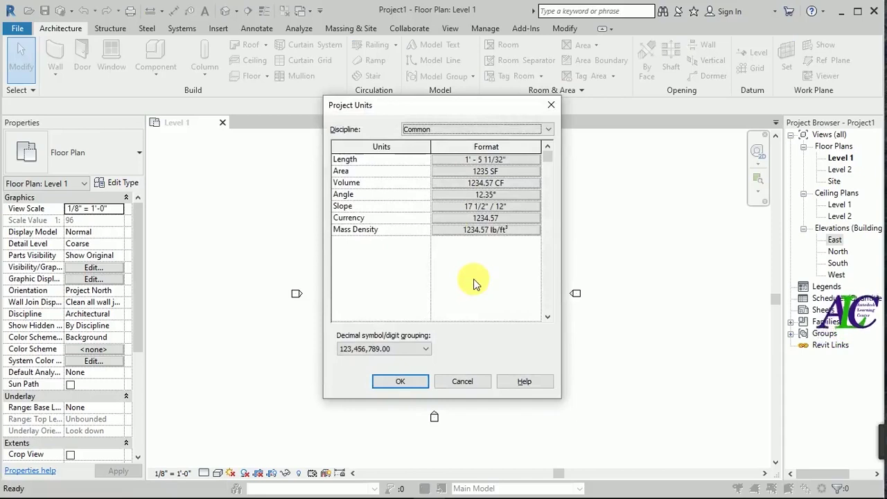
click(504, 161)
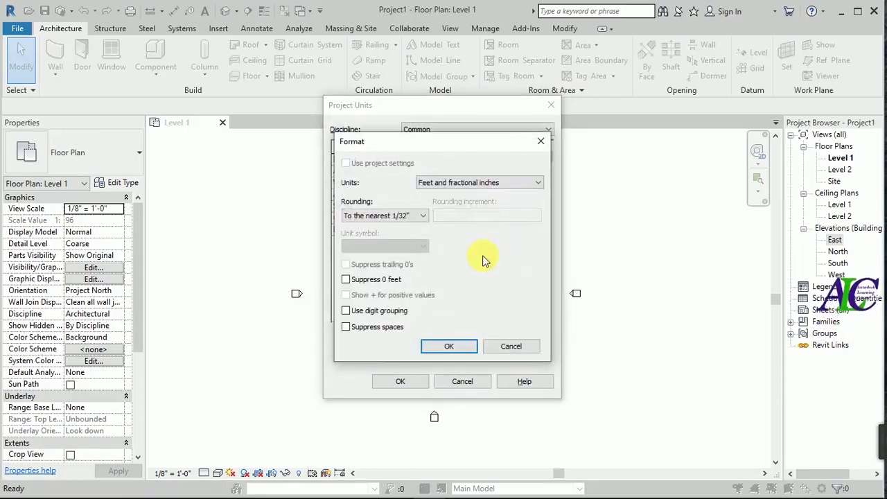
click(523, 184)
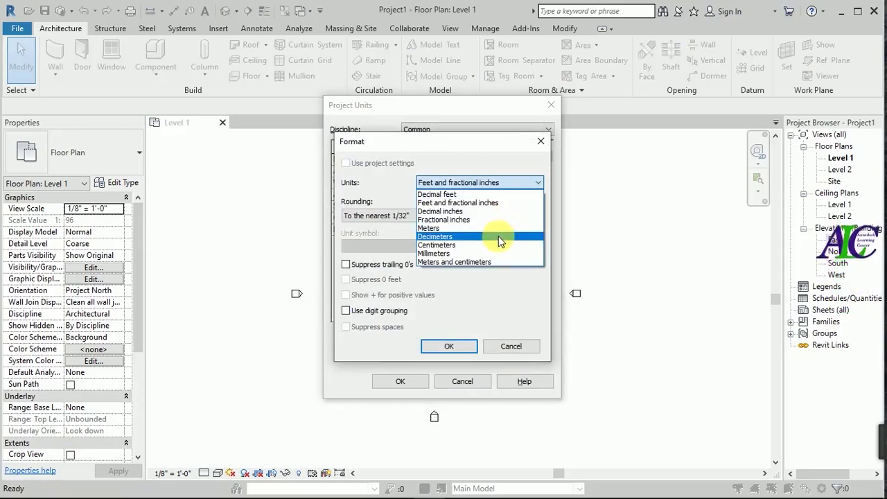
click(489, 252)
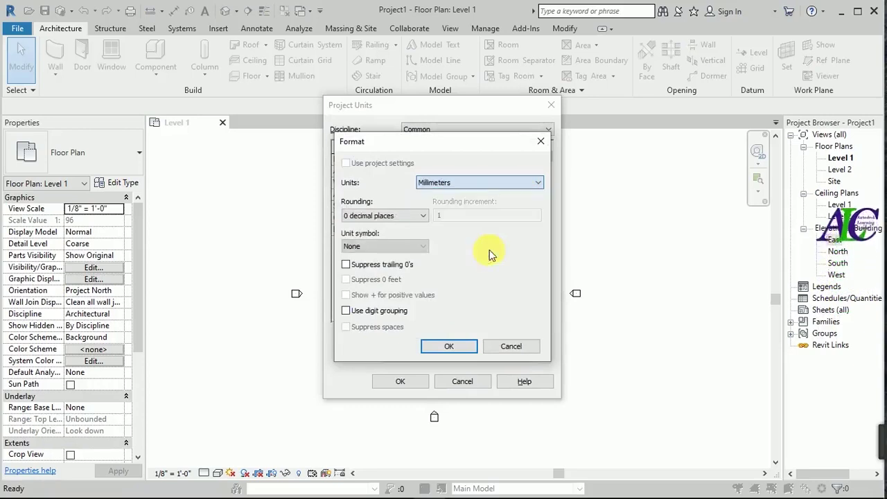
click(454, 346)
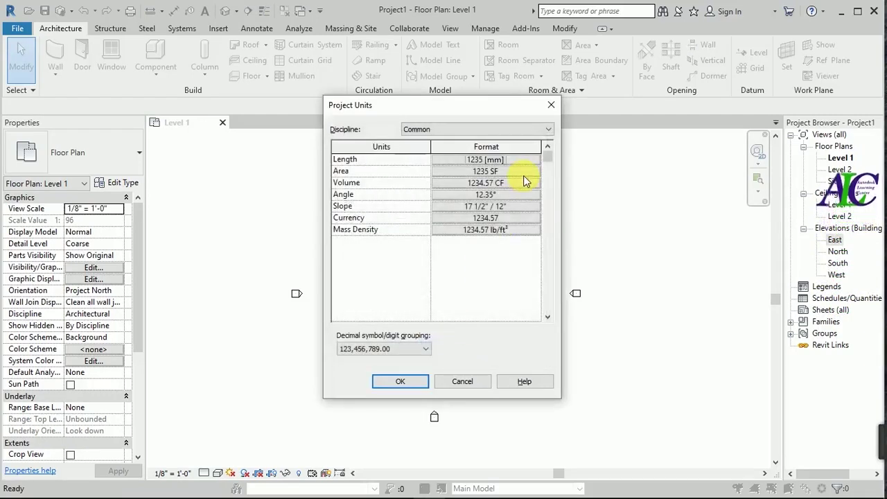
click(525, 173)
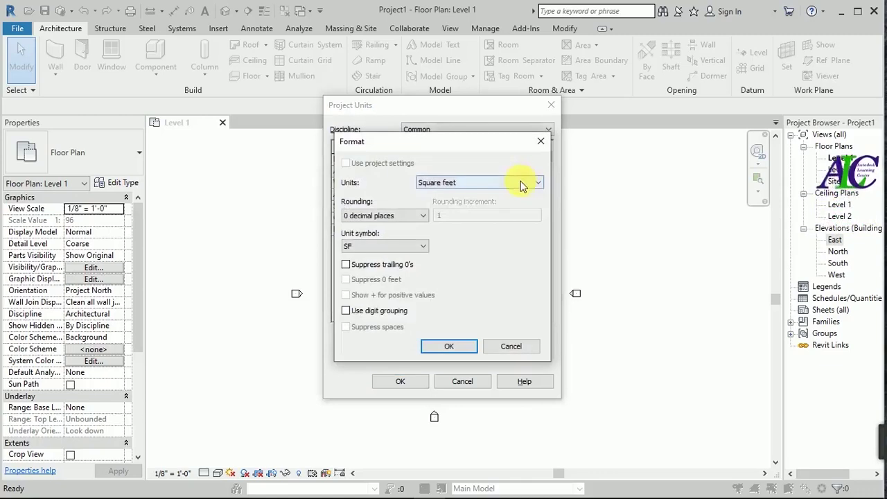
click(522, 184)
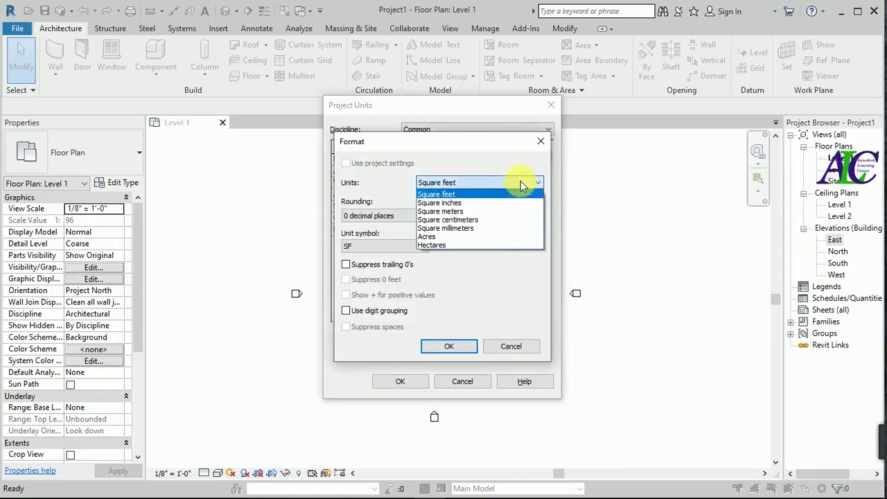
click(494, 212)
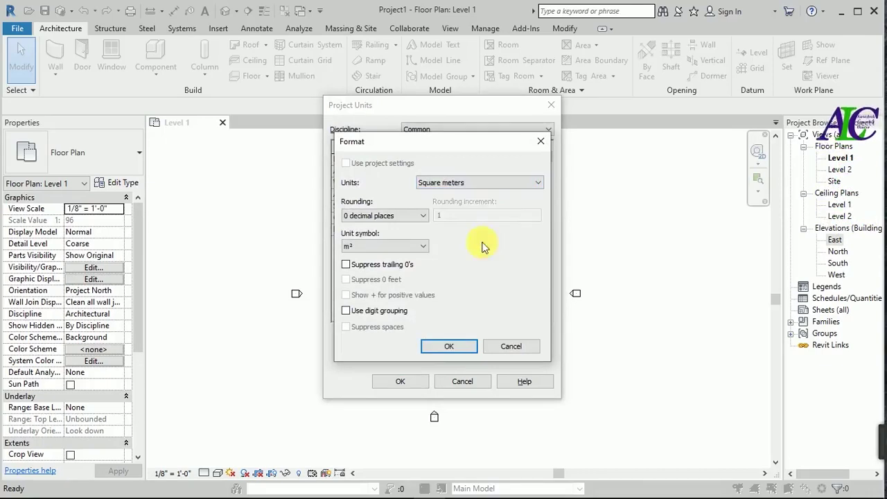
click(448, 341)
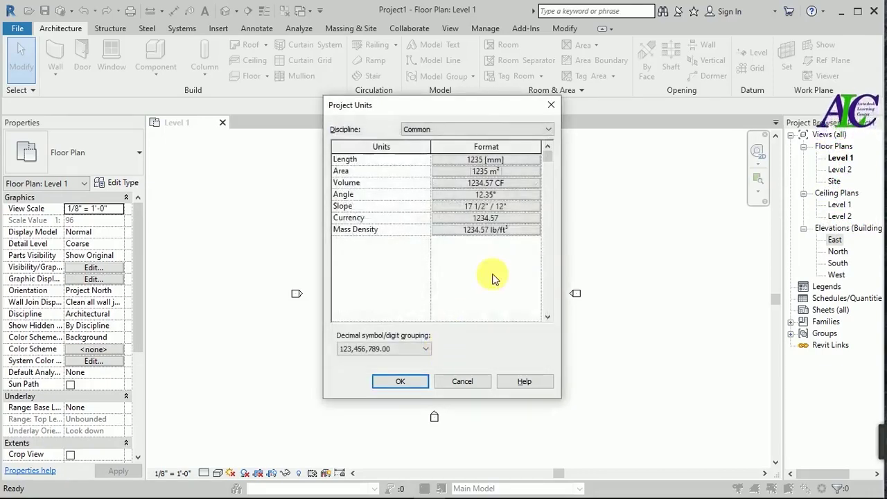
click(527, 183)
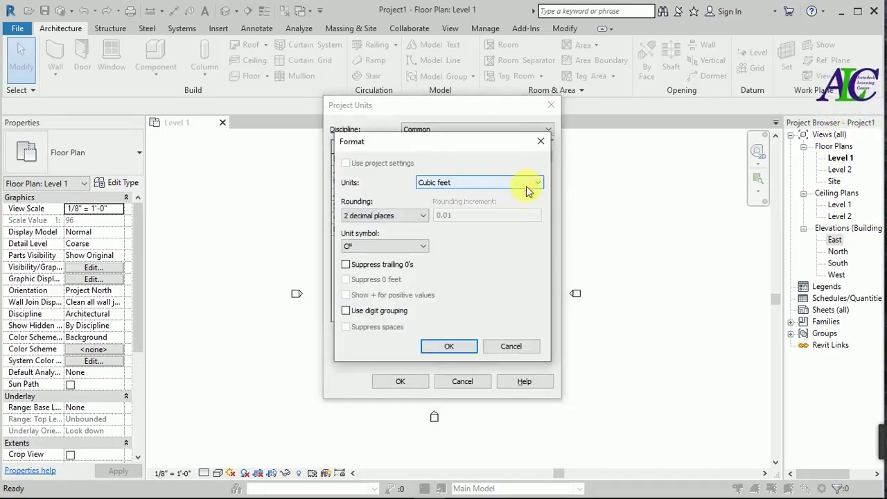
click(526, 185)
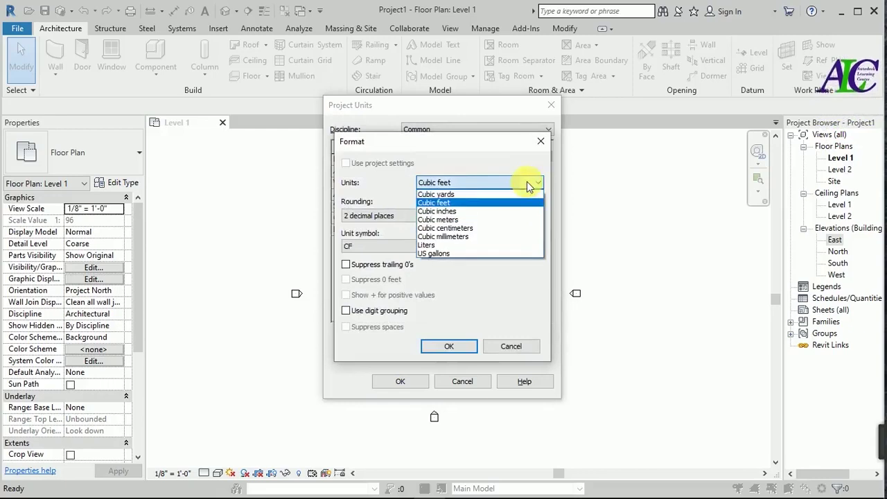
click(506, 219)
click(451, 346)
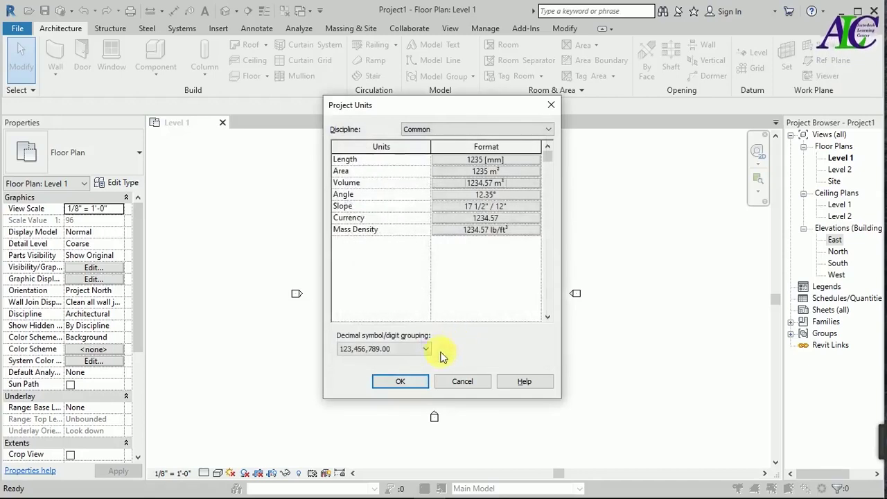
click(405, 385)
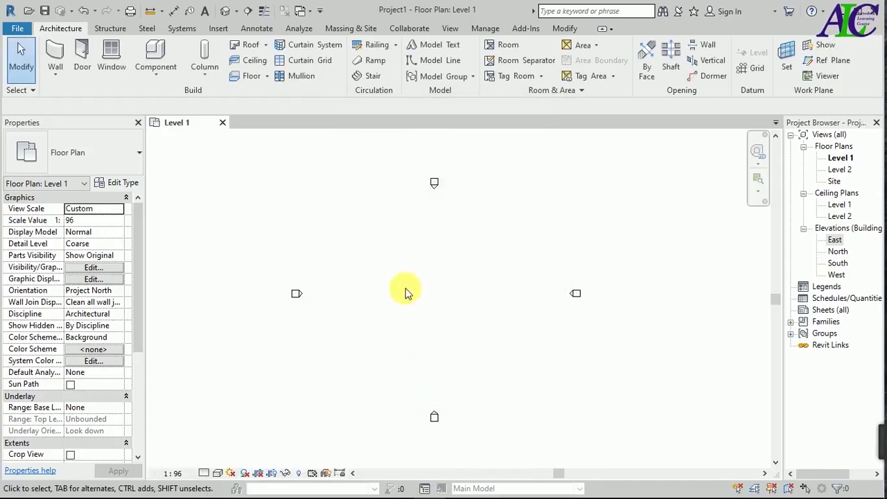
Import CAD file Mini Supermarket.dwg from the Desktop into the Level 1 plan
click(215, 29)
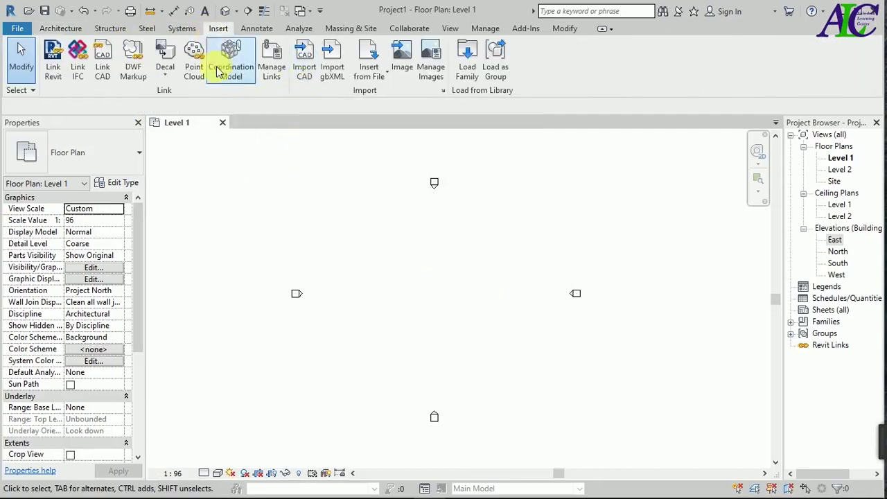
click(302, 76)
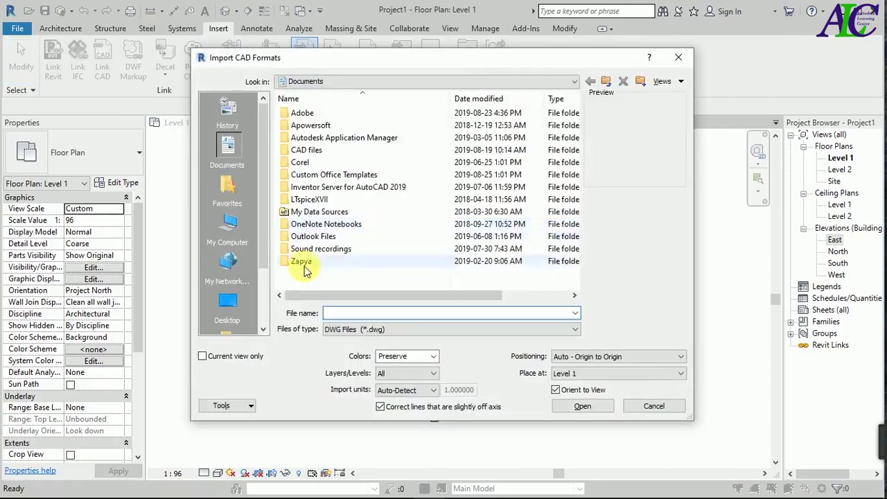
click(229, 222)
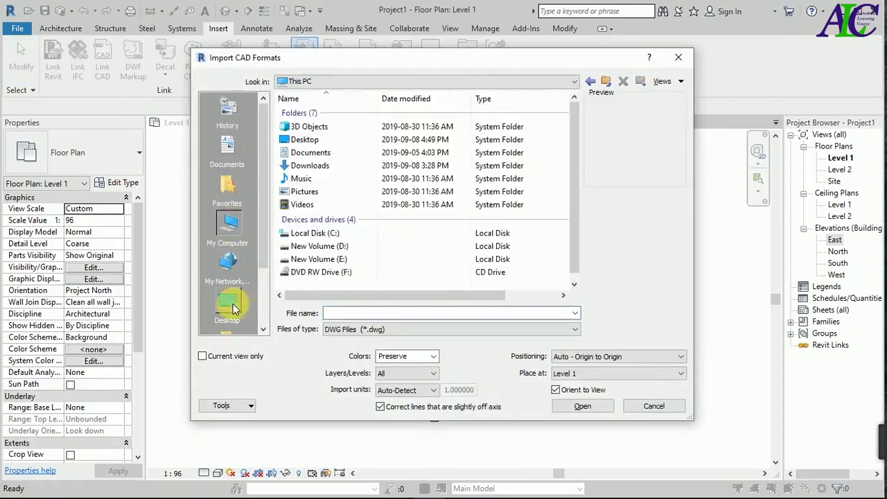
click(228, 304)
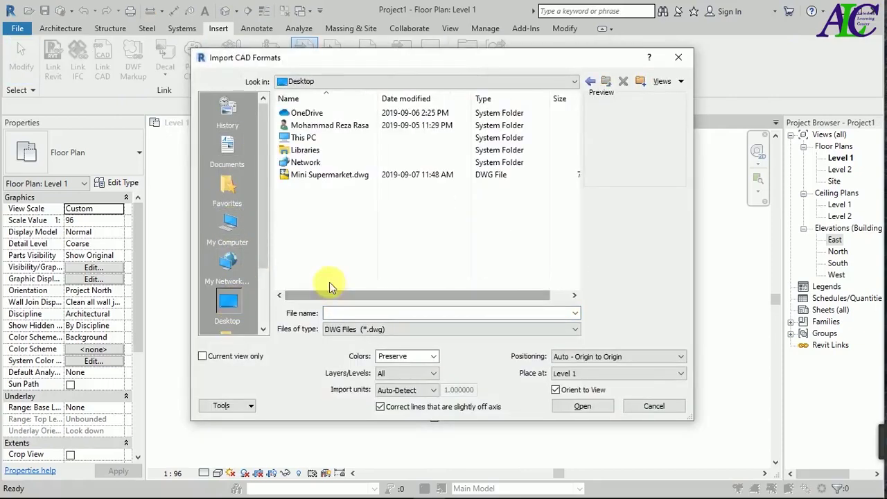
click(305, 178)
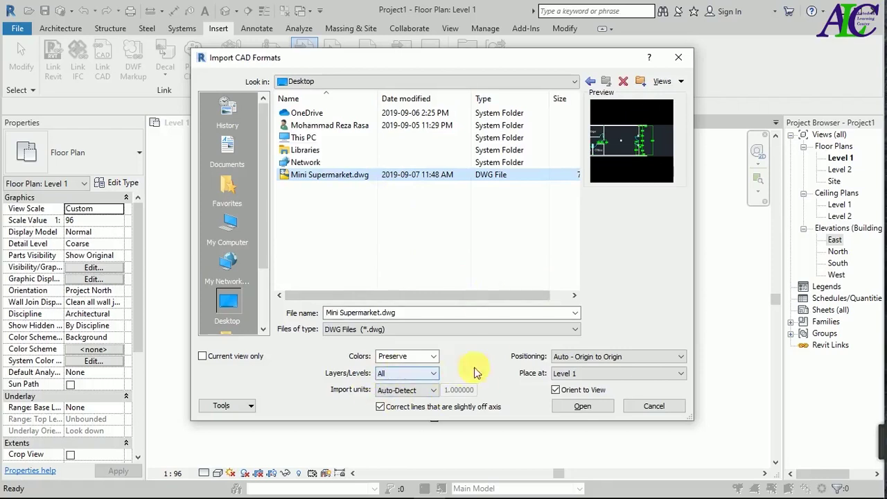
click(566, 408)
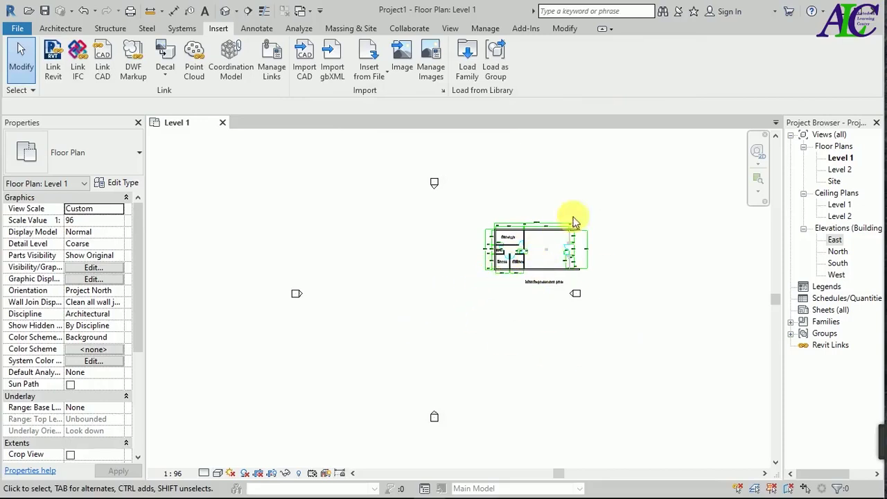
Drag the imported Mini Supermarket drawing inside the four elevation markers, then deselect it
drag(587, 192, 530, 242)
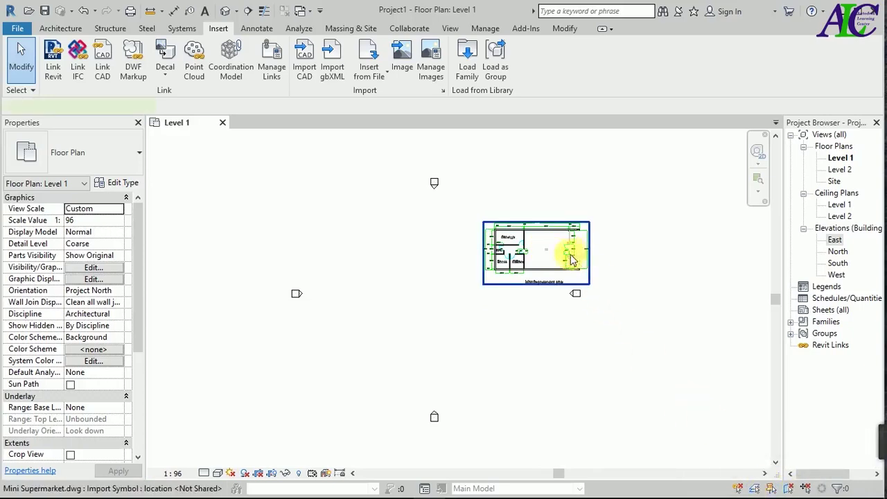
click(544, 255)
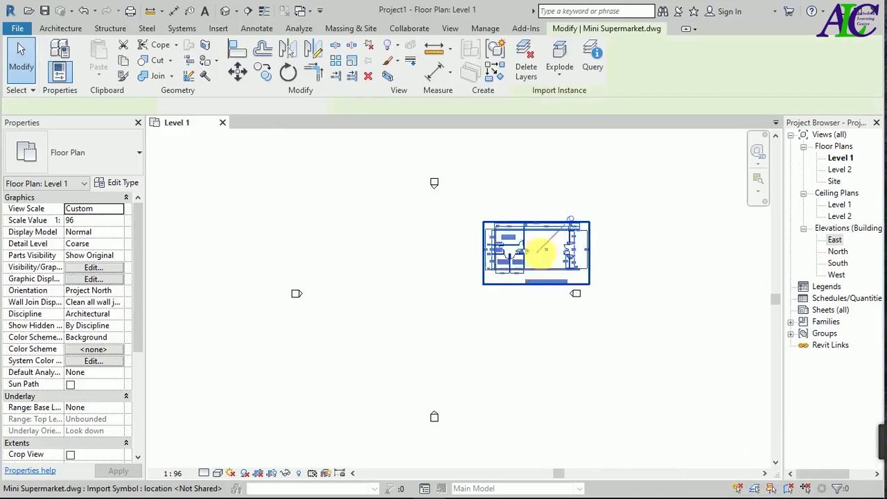
scroll(550, 248, up, 3)
drag(551, 248, 378, 296)
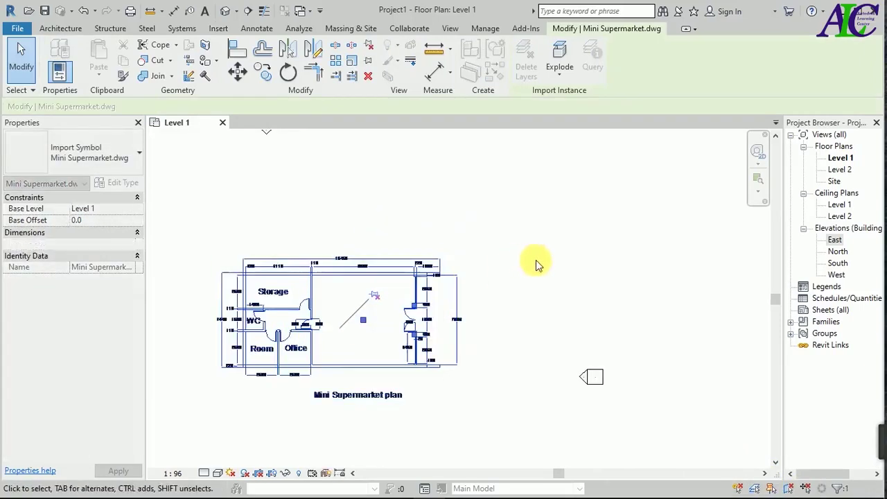
scroll(535, 260, down, 3)
scroll(527, 277, down, 2)
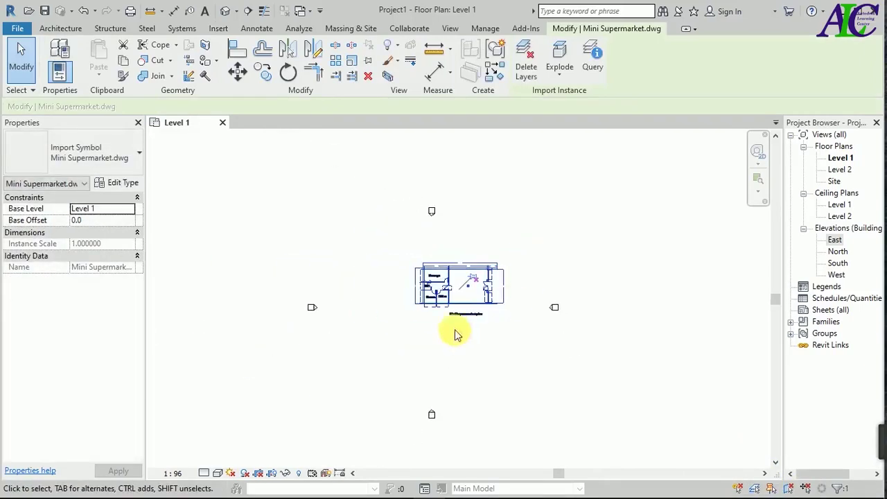
drag(453, 296, 430, 323)
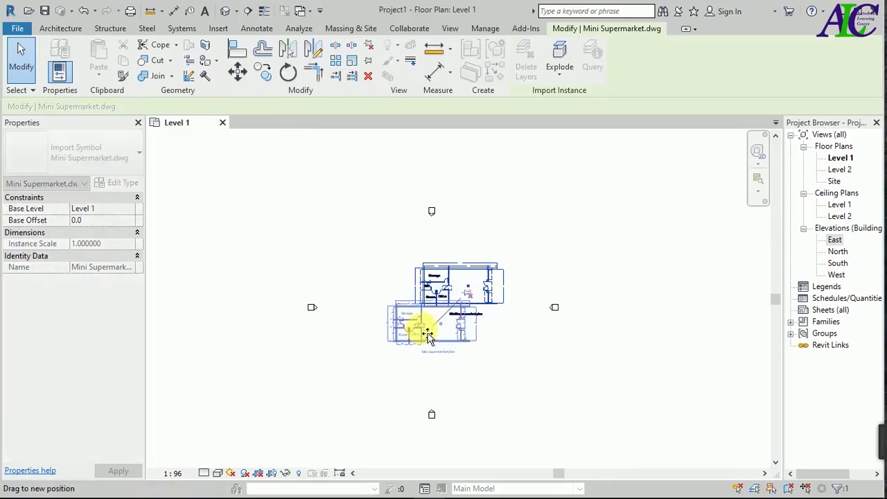
scroll(439, 309, up, 2)
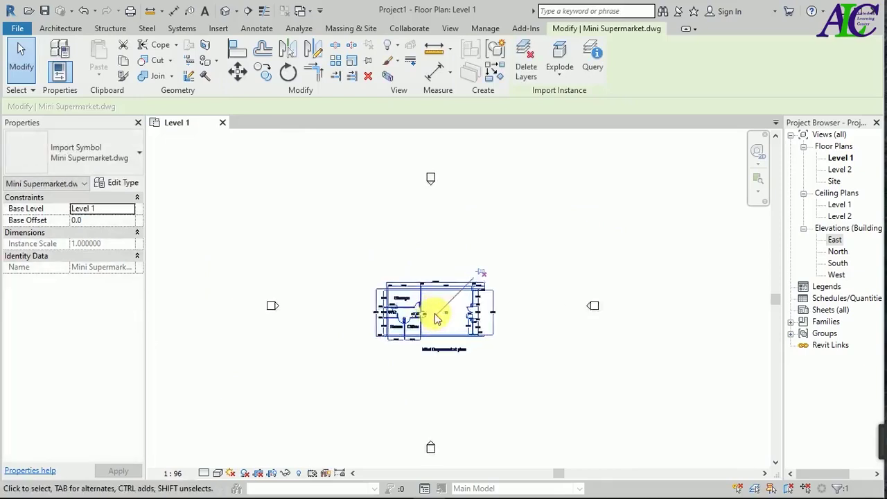
scroll(459, 300, up, 2)
click(516, 243)
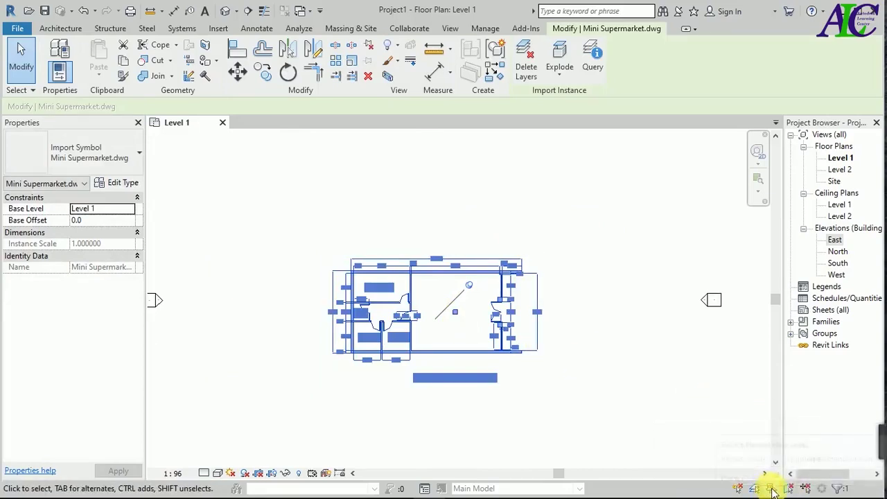
click(569, 392)
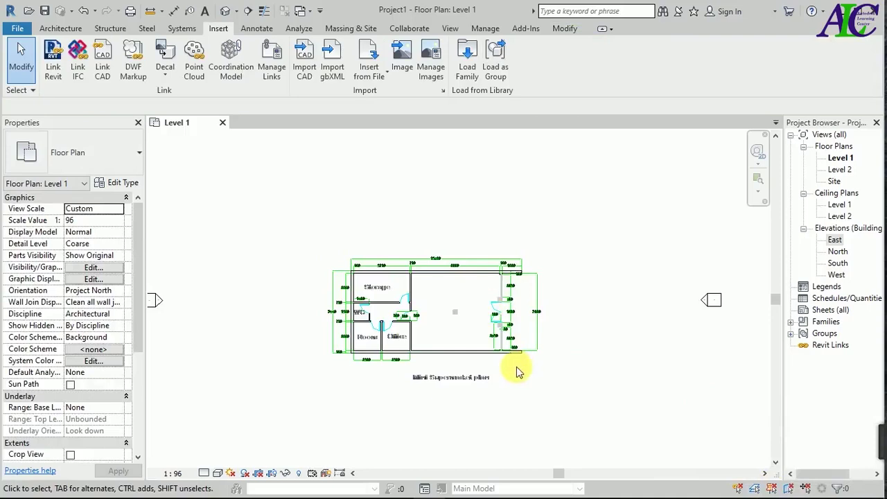
scroll(485, 338, up, 1)
scroll(485, 340, up, 2)
scroll(459, 299, down, 1)
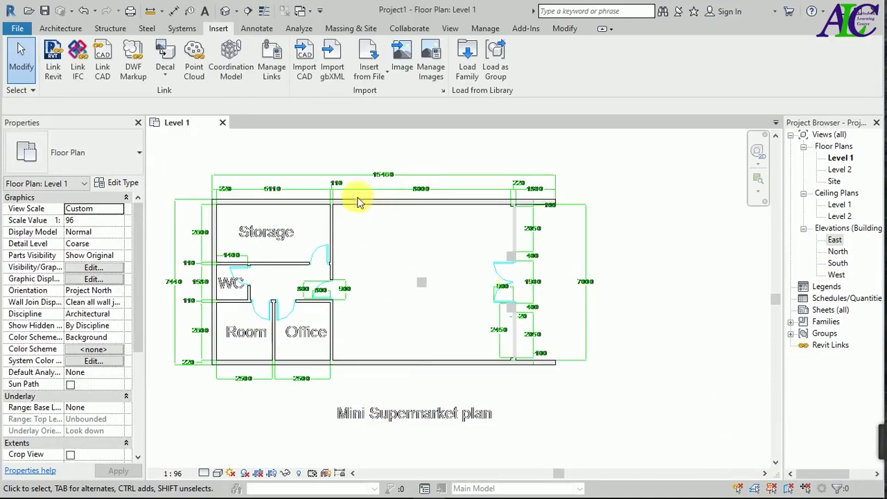
scroll(407, 233, down, 1)
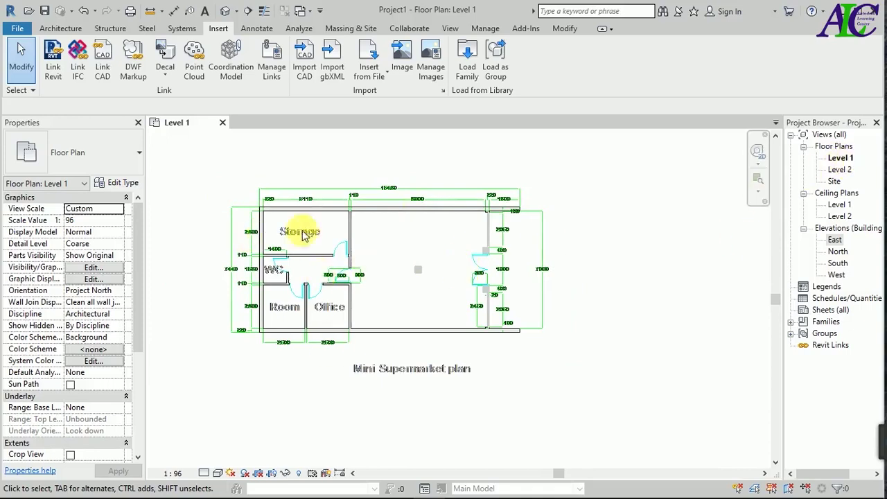
click(61, 28)
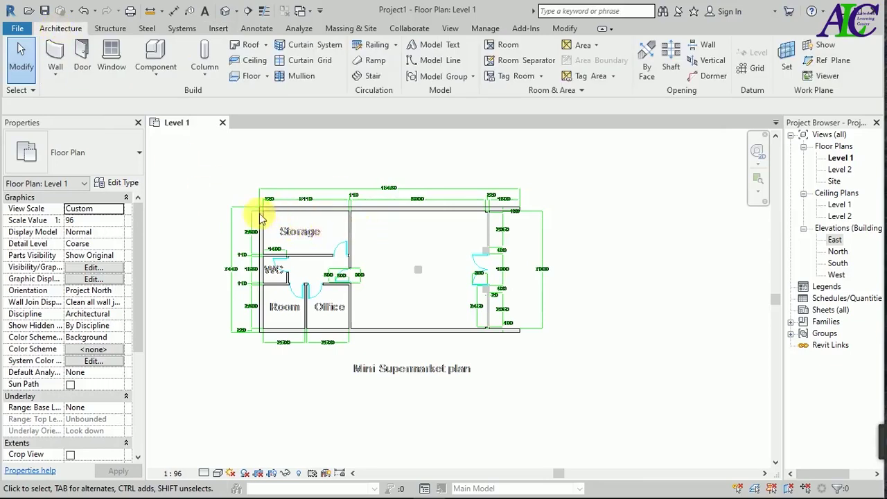
scroll(260, 217, up, 1)
scroll(259, 200, up, 1)
scroll(259, 201, up, 1)
scroll(264, 206, up, 1)
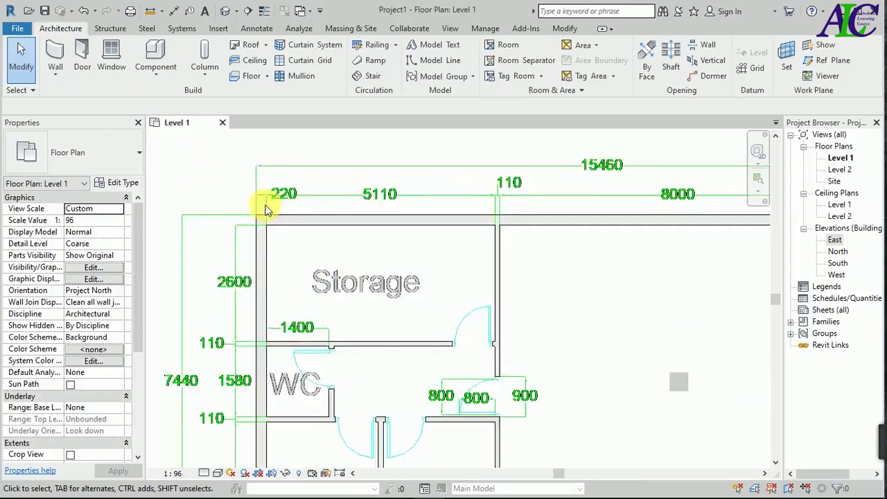
scroll(258, 235, up, 2)
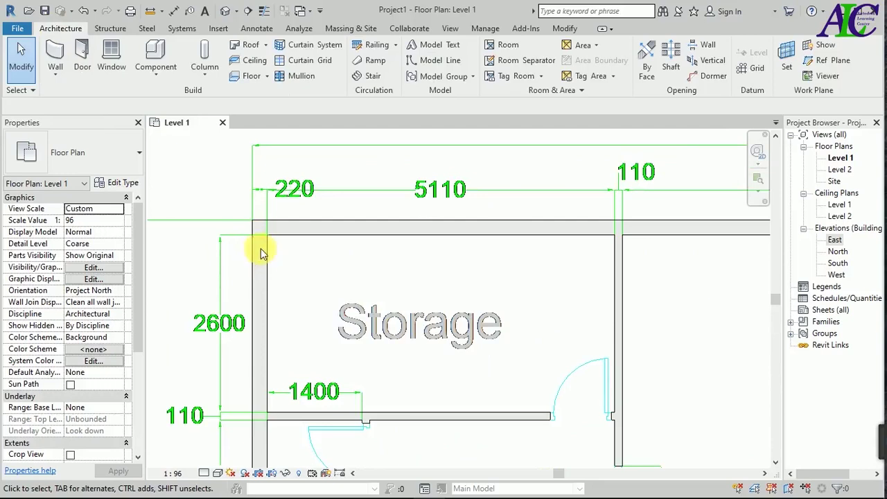
scroll(262, 246, down, 1)
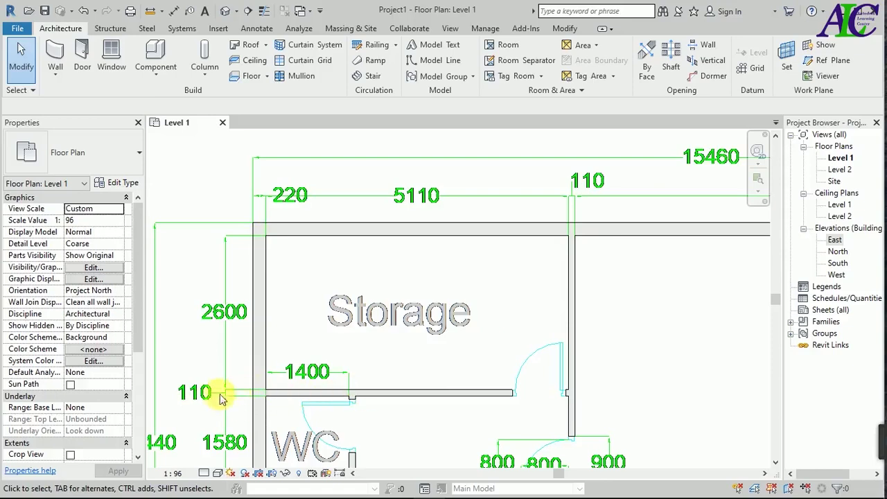
scroll(263, 257, down, 2)
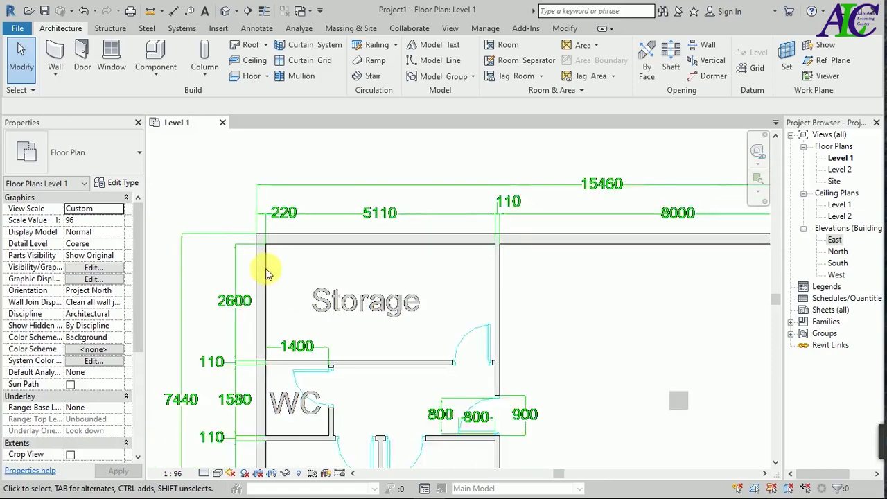
scroll(258, 229, down, 2)
scroll(257, 228, down, 2)
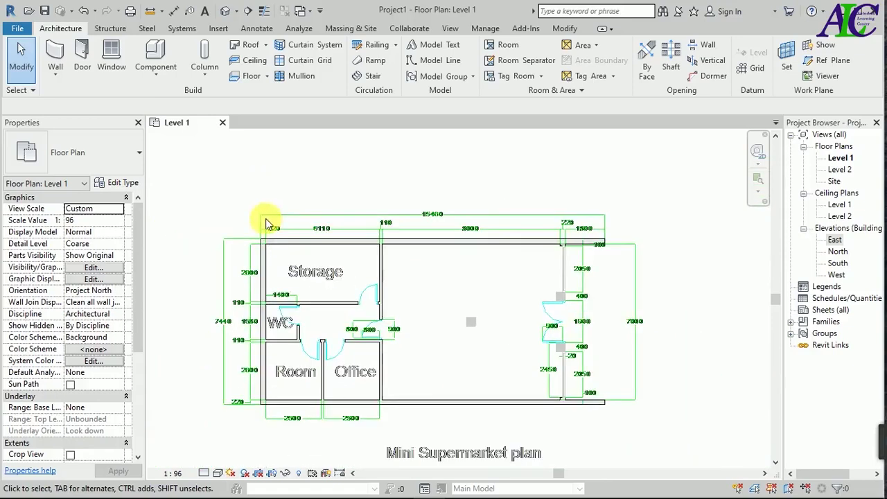
Start the Wall: Architectural tool with the Generic - 12" wall type selected
click(60, 77)
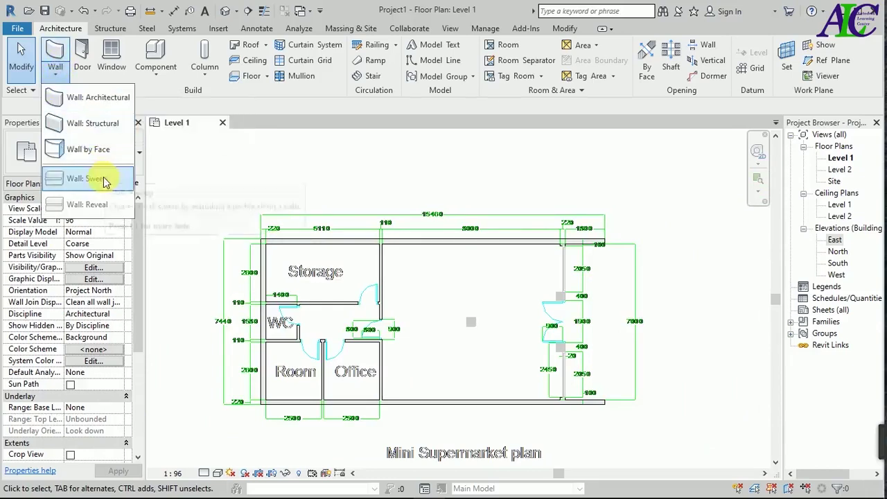
click(97, 99)
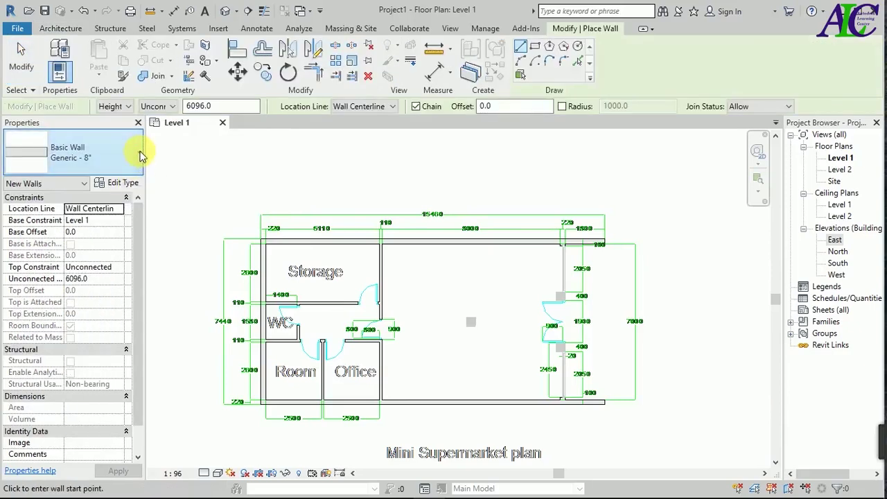
click(140, 153)
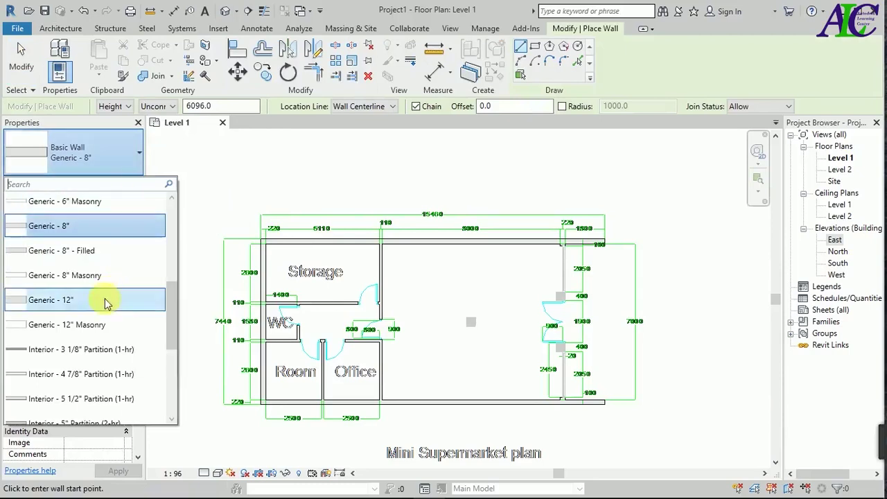
click(76, 298)
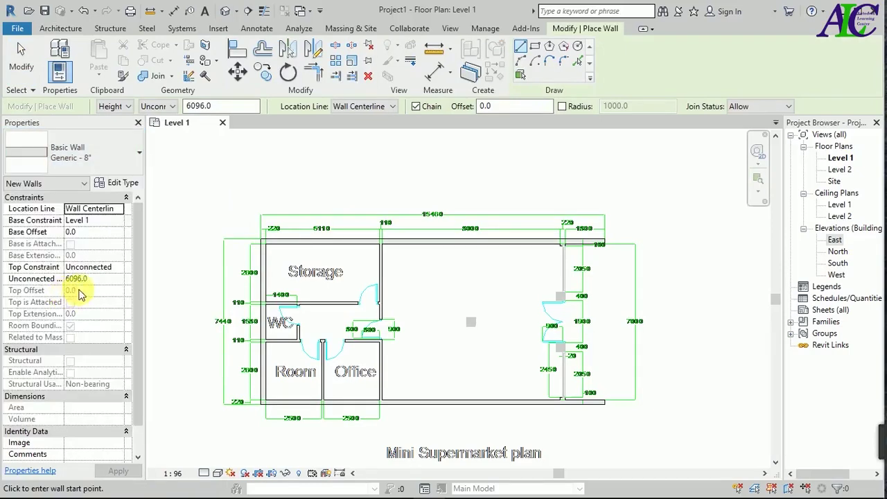
Duplicate Generic - 12" as a new type named Wall 1 and open its Structure layers
click(118, 184)
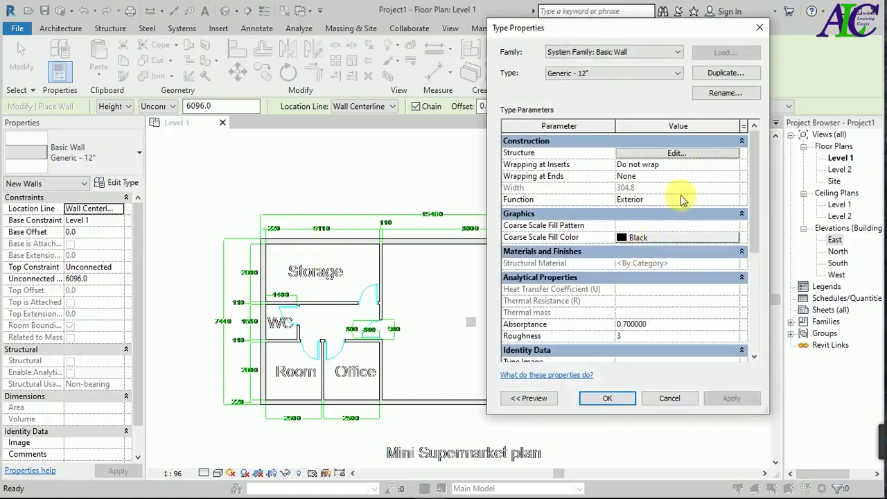
click(717, 75)
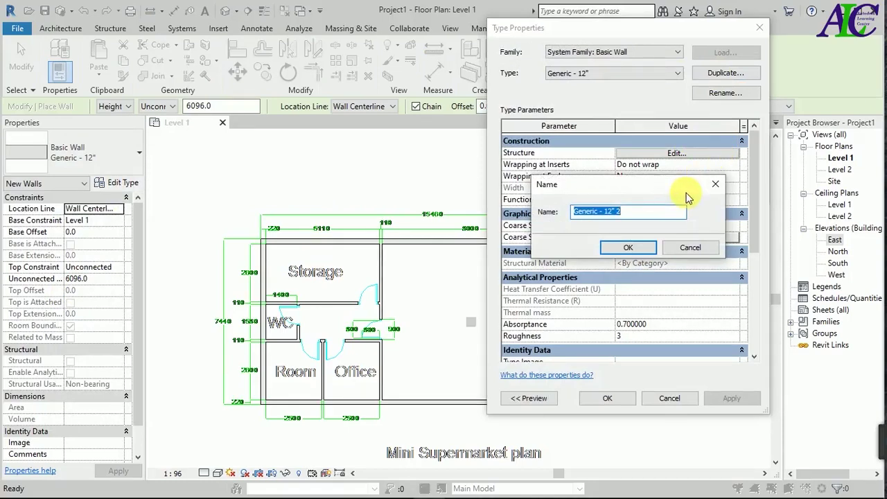
text(Wall 1)
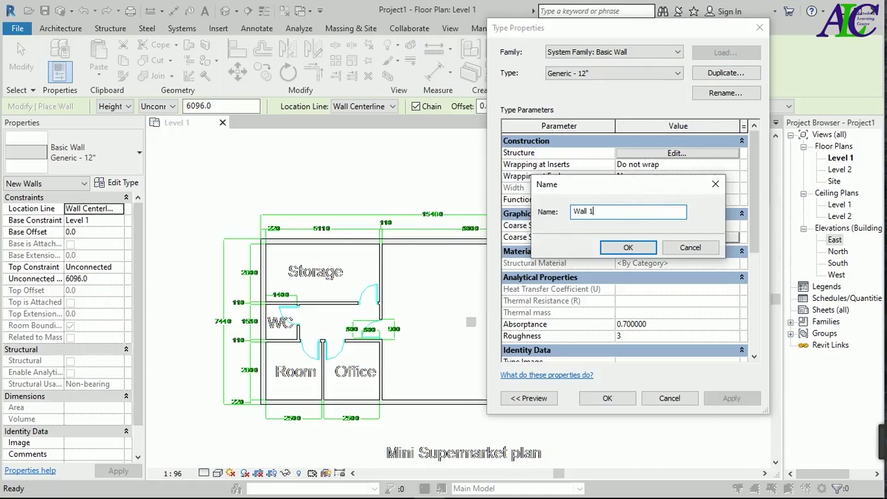
click(649, 248)
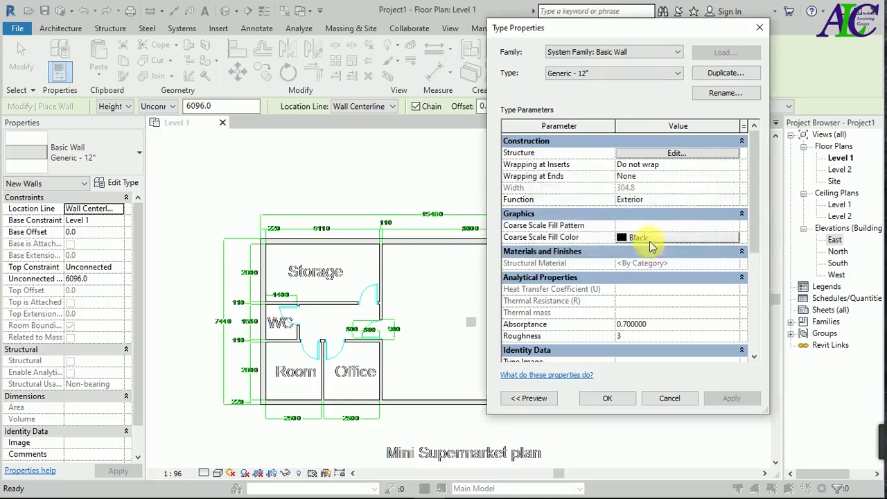
click(703, 153)
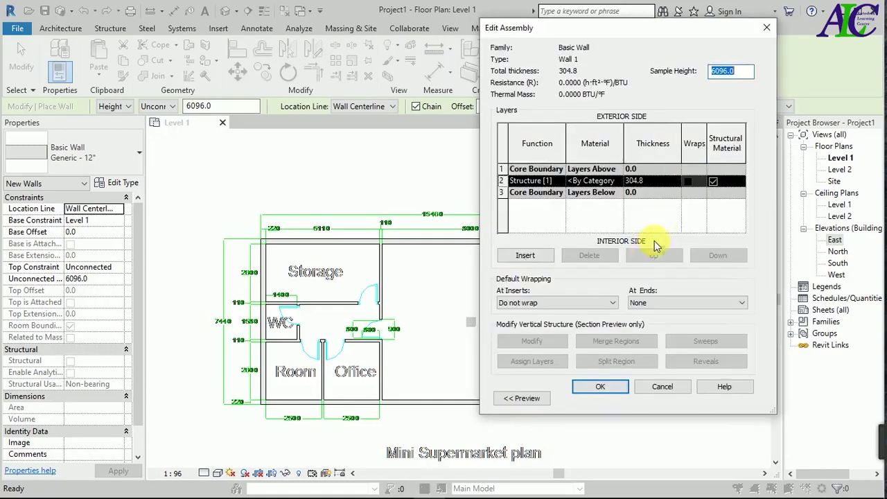
Set Wall 1's Structure layer thickness to 220 and confirm both dialogs
click(654, 182)
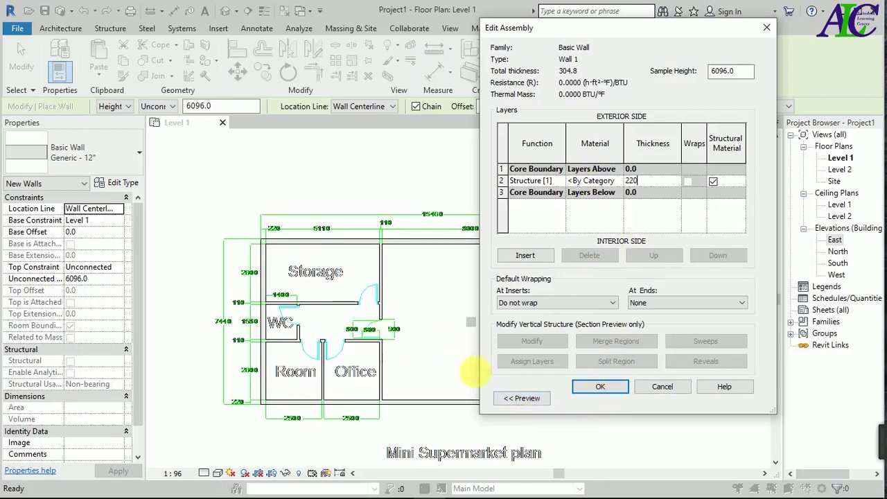
text(220)
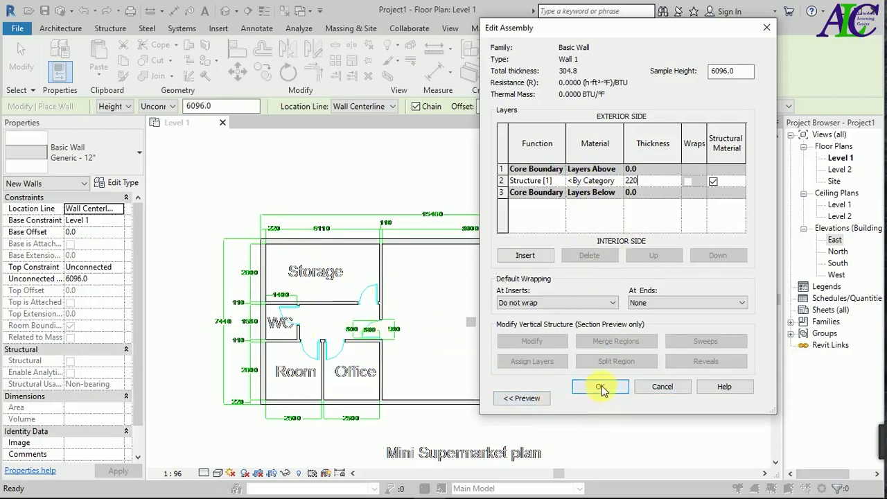
click(601, 386)
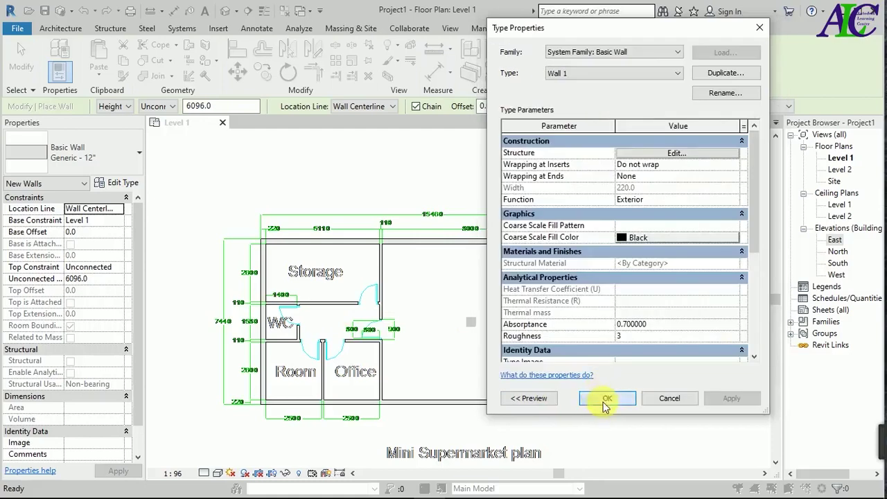
click(604, 402)
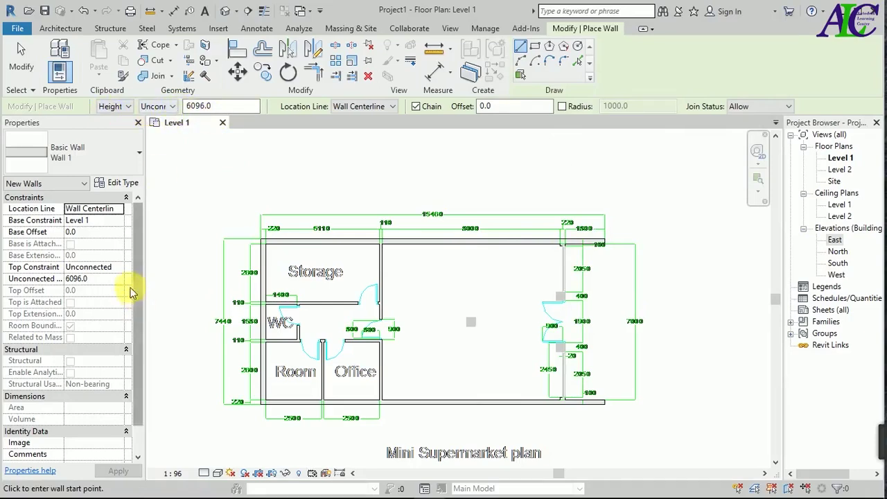
Set Top Constraint to Up to level: Level 2 and Location Line to Finish Face: Interior
click(114, 267)
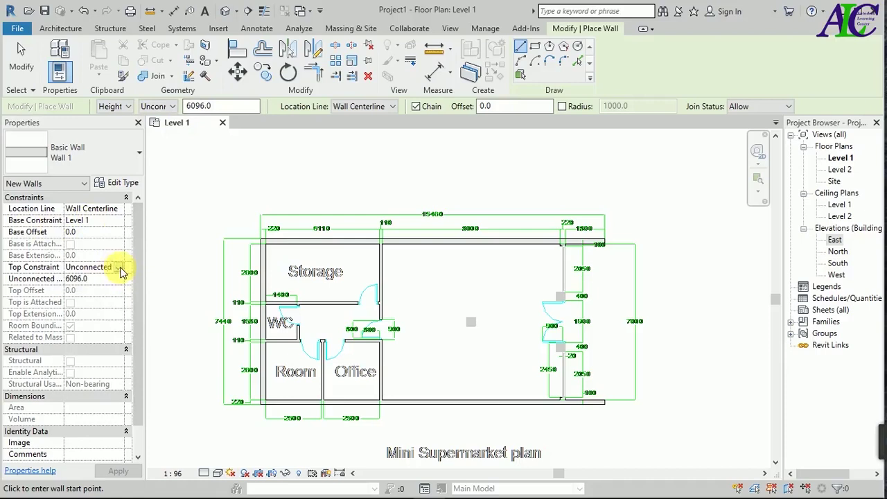
click(122, 270)
click(111, 298)
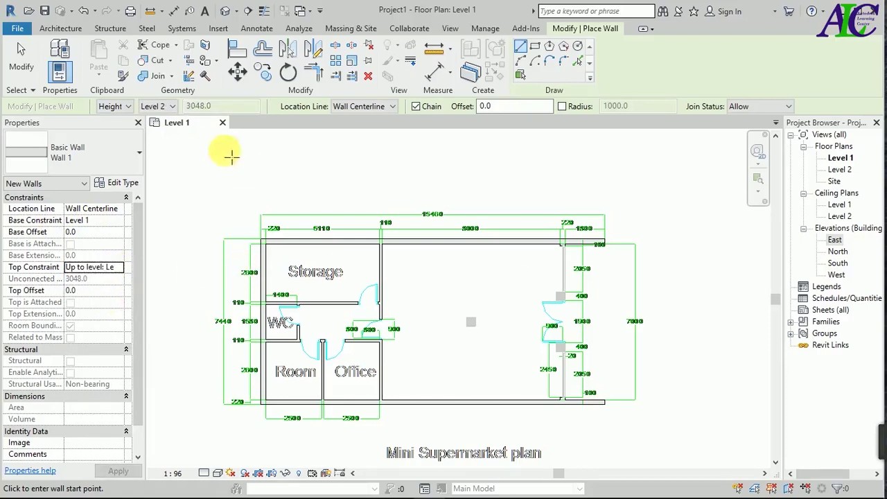
click(393, 108)
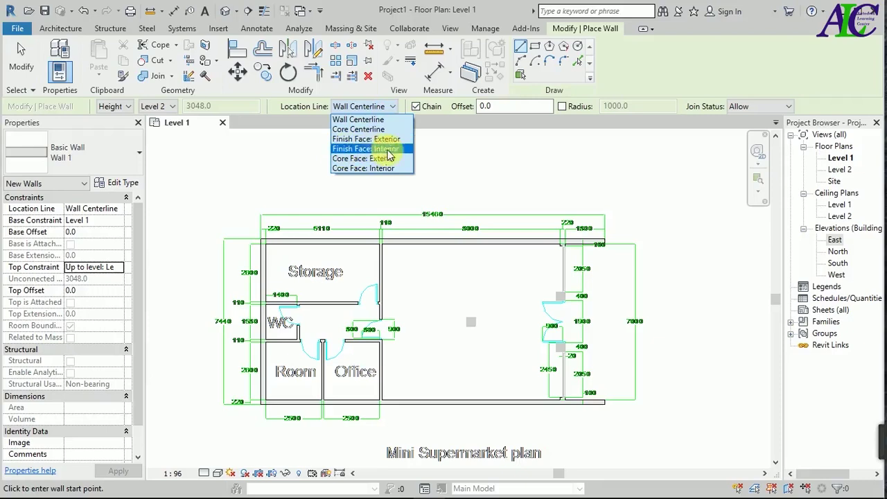
click(378, 153)
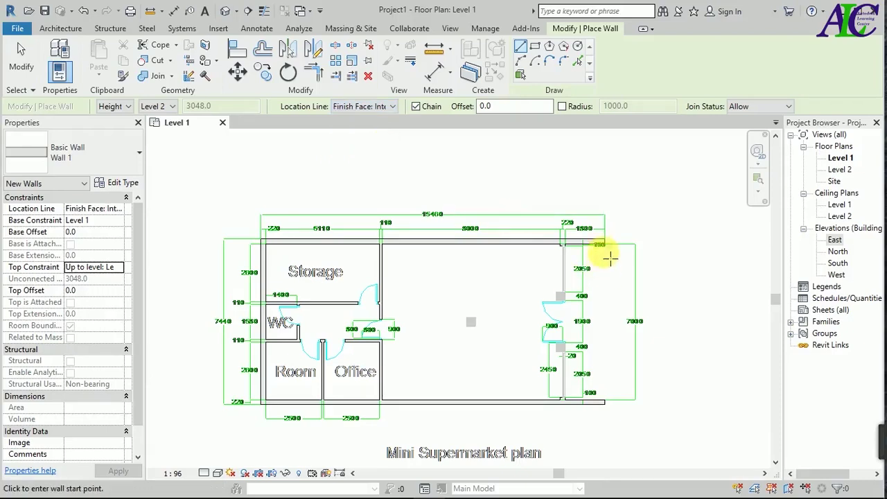
Draw a connected chain of Wall 1 walls along the plan's top, left and bottom exterior edges
scroll(610, 253, up, 3)
scroll(610, 256, up, 3)
scroll(610, 256, up, 1)
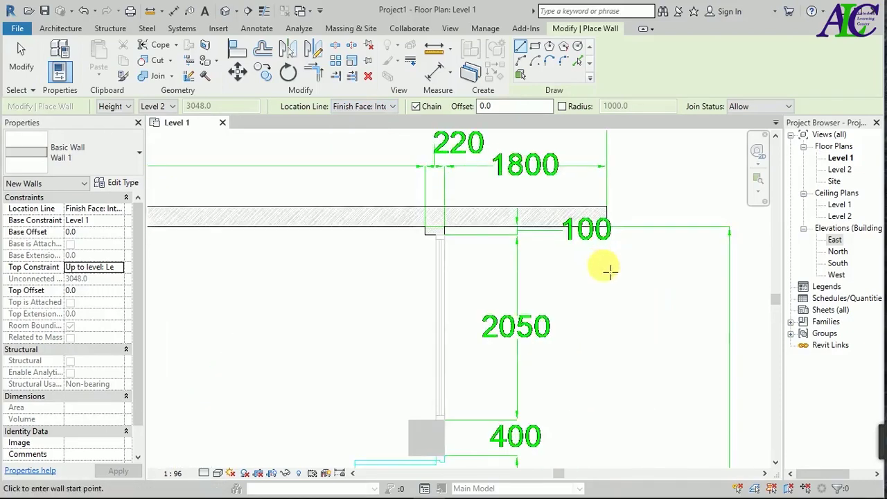
scroll(610, 254, up, 2)
click(607, 213)
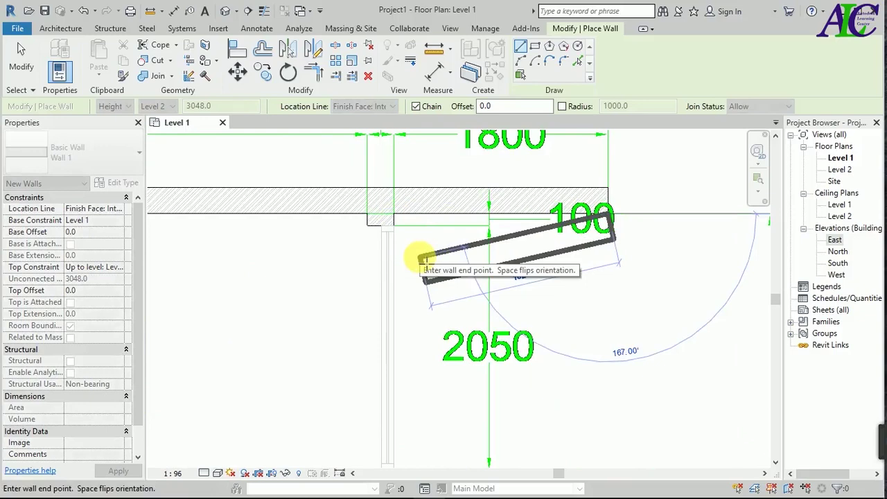
key(Escape)
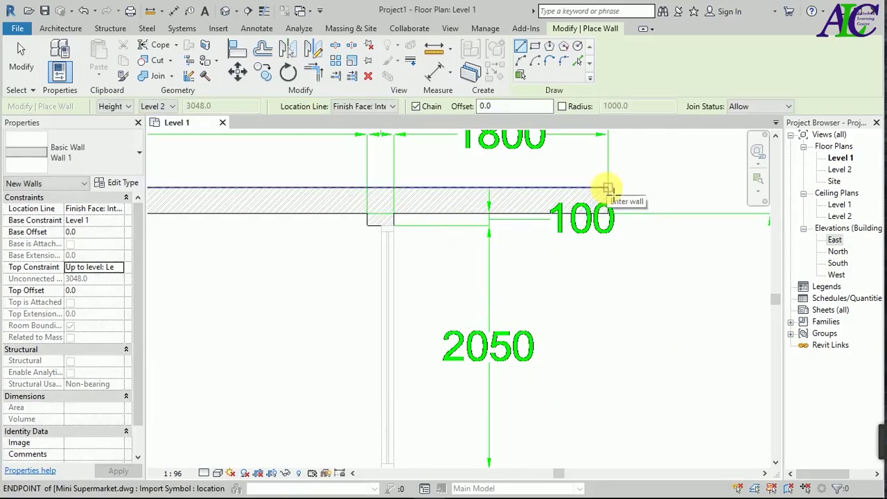
click(607, 187)
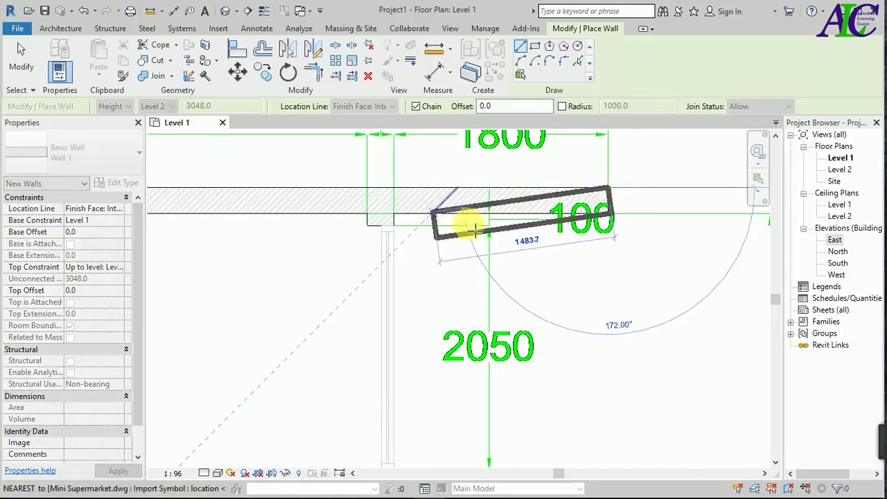
scroll(510, 217, down, 2)
scroll(514, 222, down, 1)
scroll(515, 221, down, 1)
scroll(516, 223, down, 1)
scroll(517, 222, down, 1)
scroll(519, 224, down, 1)
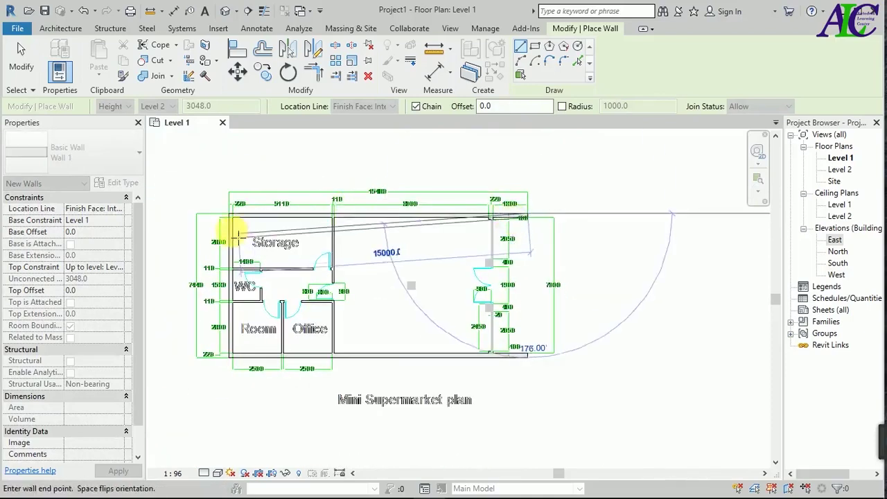
scroll(236, 226, up, 1)
scroll(234, 223, up, 1)
scroll(234, 222, up, 2)
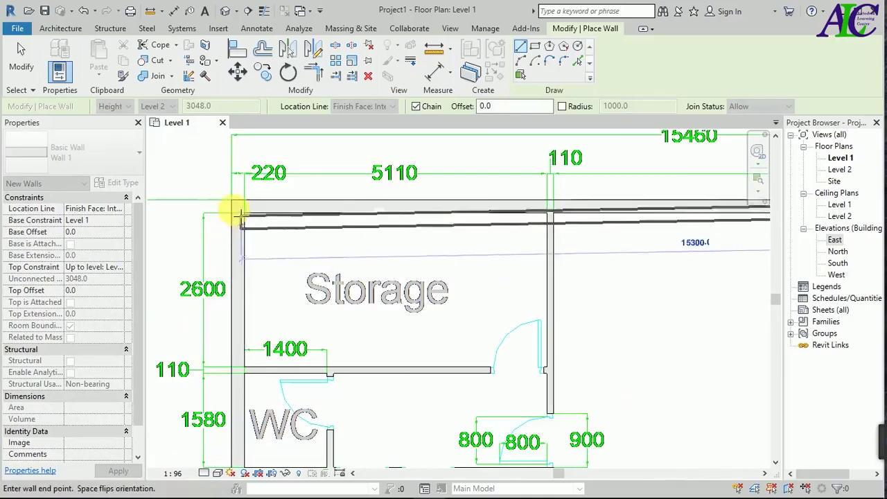
click(233, 203)
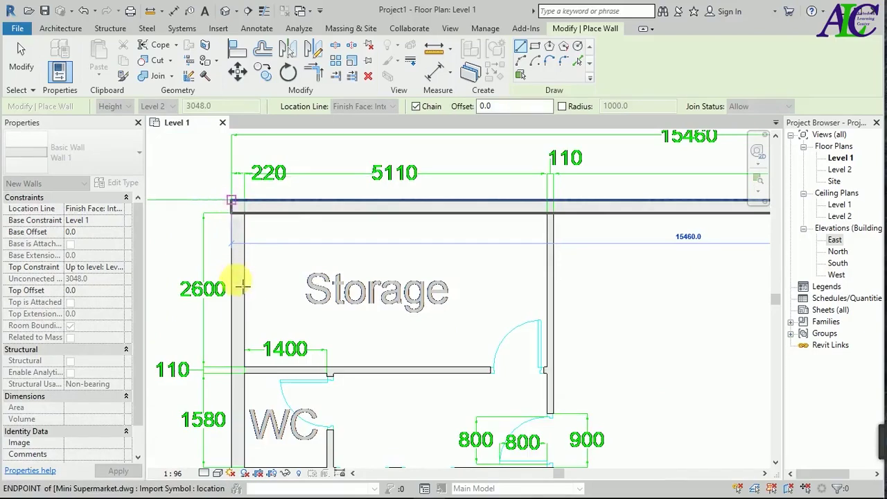
scroll(253, 228, down, 2)
scroll(261, 237, down, 1)
scroll(238, 317, down, 1)
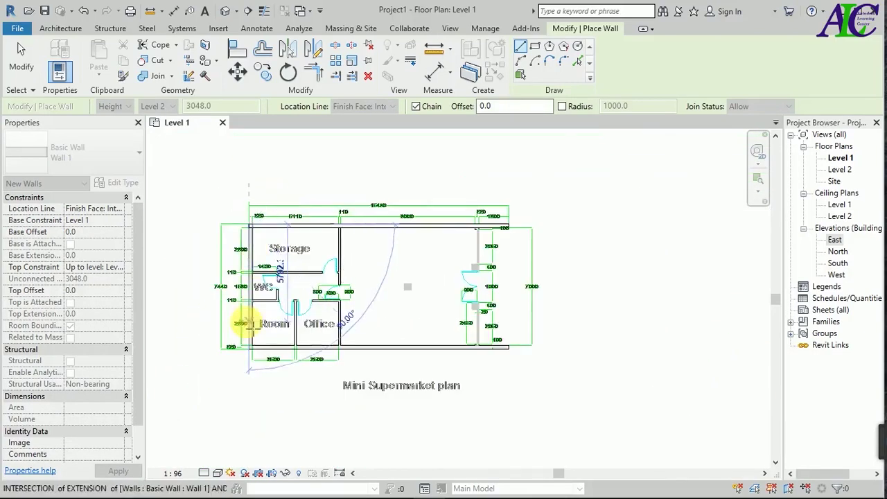
scroll(261, 366, up, 2)
scroll(248, 344, up, 1)
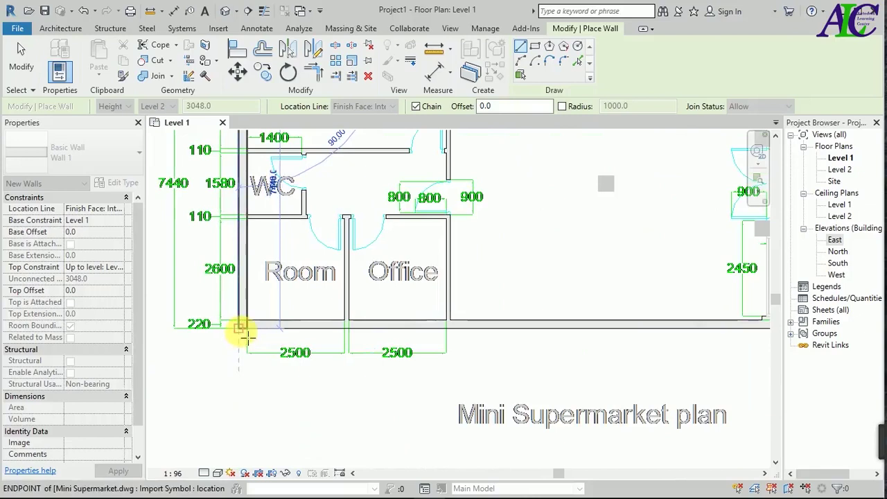
click(241, 328)
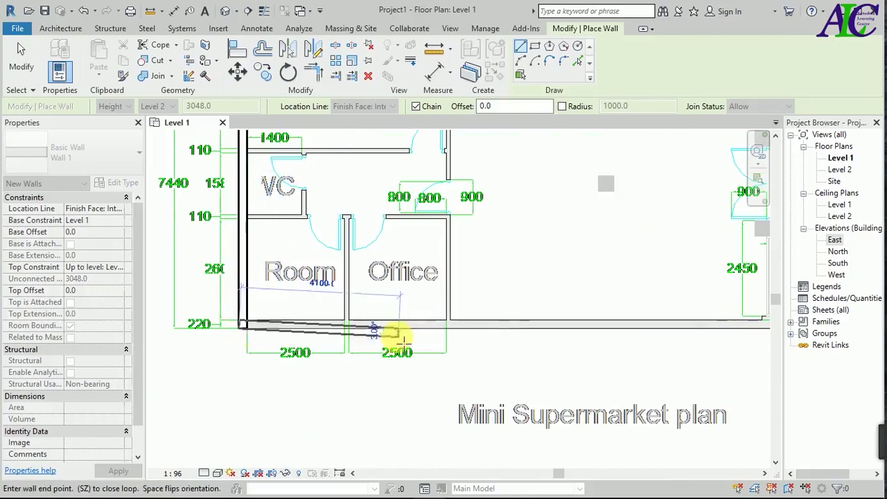
scroll(589, 343, down, 2)
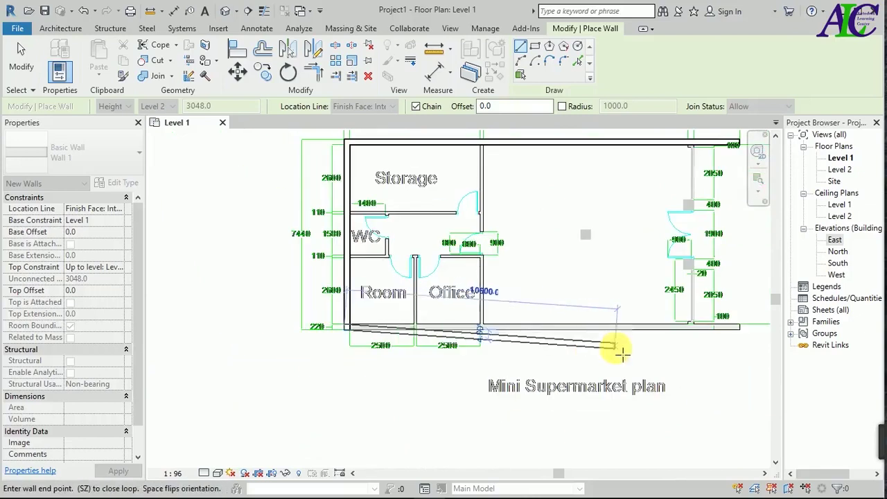
scroll(619, 349, down, 1)
scroll(710, 343, up, 1)
scroll(708, 340, up, 1)
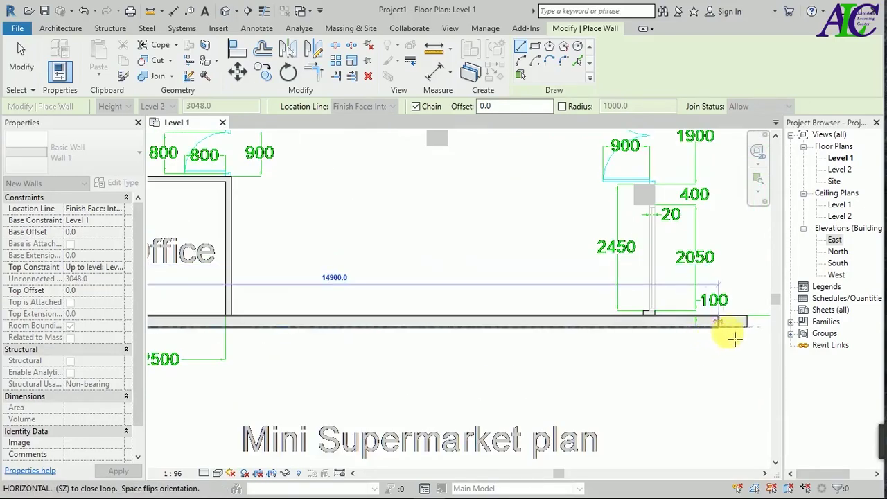
click(746, 326)
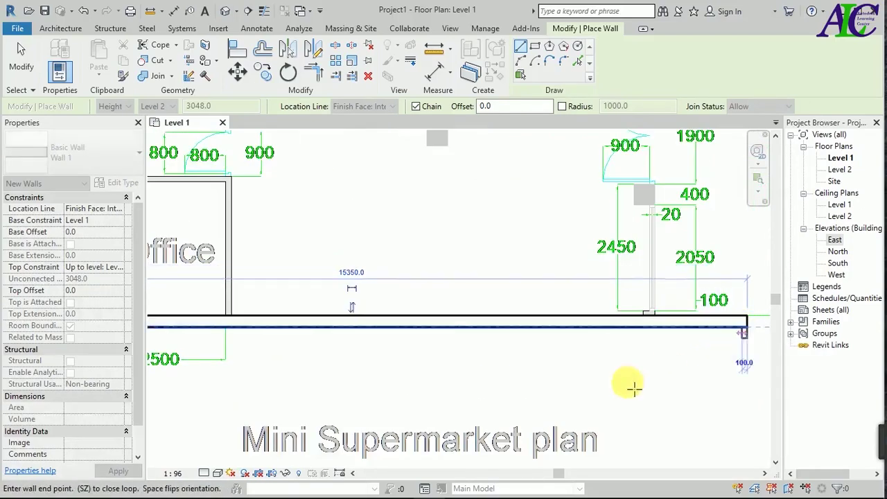
key(Escape)
Add a short wall at the bottom-right opening, ending against the bottom wall
scroll(685, 315, up, 1)
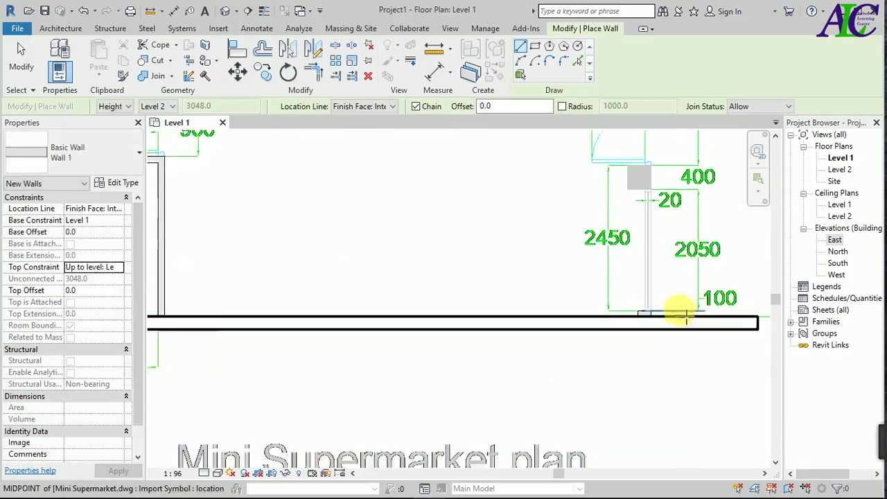
scroll(644, 316, up, 1)
scroll(639, 317, up, 1)
scroll(631, 322, up, 1)
click(595, 288)
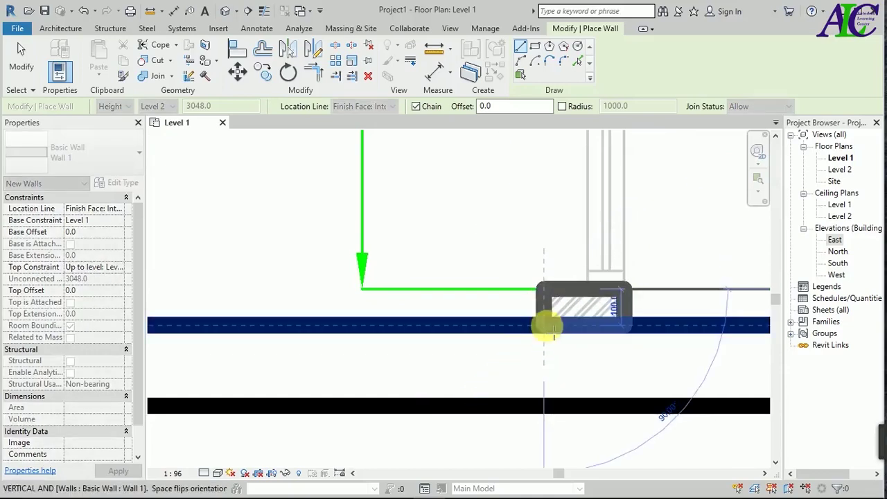
click(545, 325)
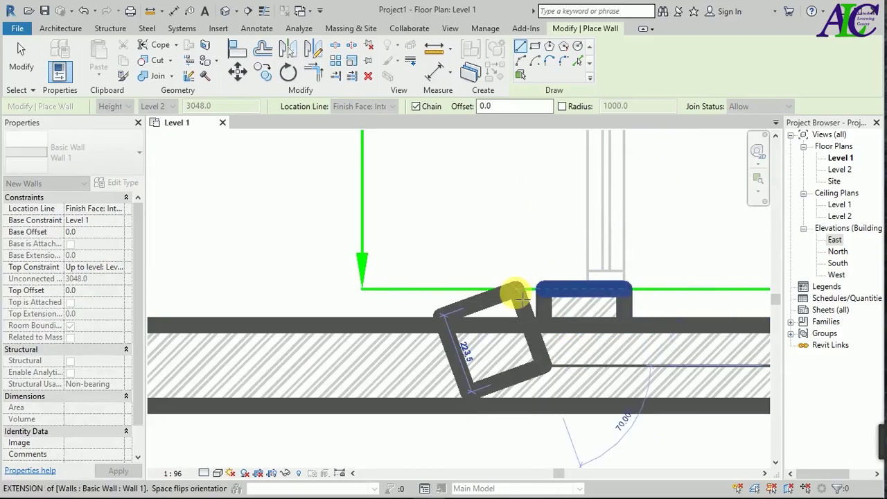
key(Escape)
Add the short horizontal and vertical walls around the top-right junction opening
scroll(527, 246, down, 2)
scroll(508, 258, down, 2)
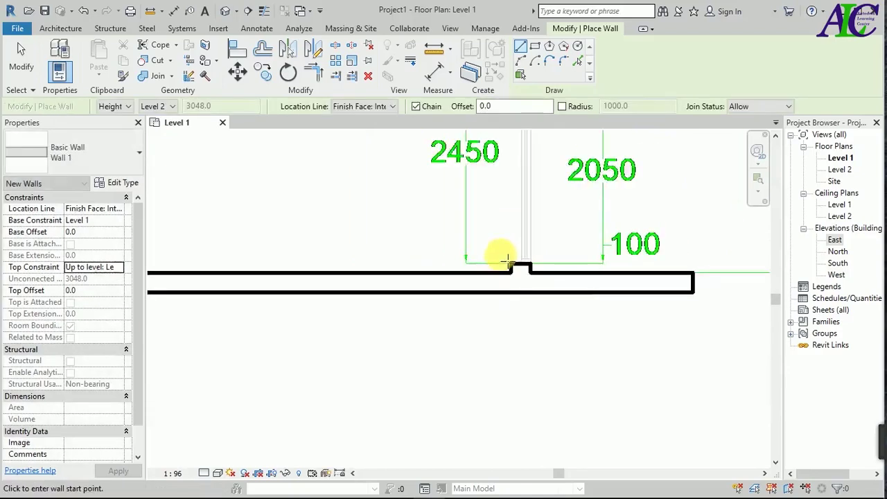
scroll(508, 262, down, 2)
scroll(507, 262, down, 2)
scroll(503, 260, down, 1)
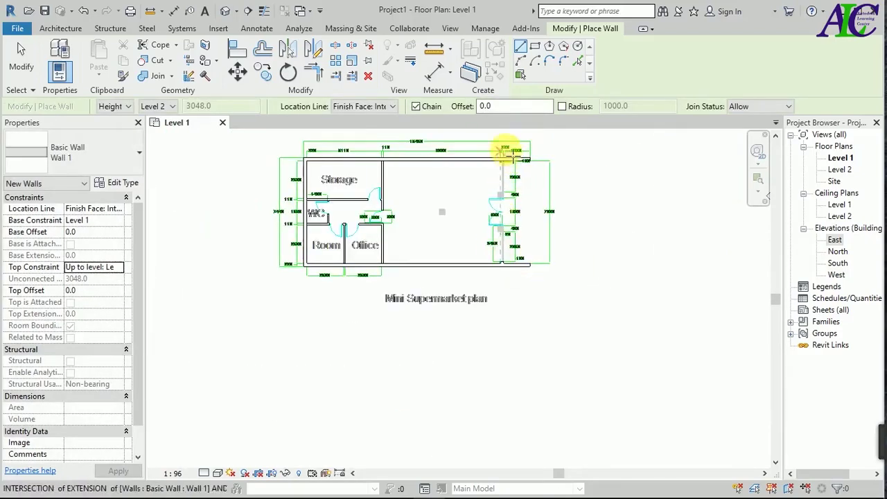
scroll(507, 158, up, 2)
scroll(500, 159, up, 2)
scroll(500, 159, up, 2)
scroll(504, 163, up, 2)
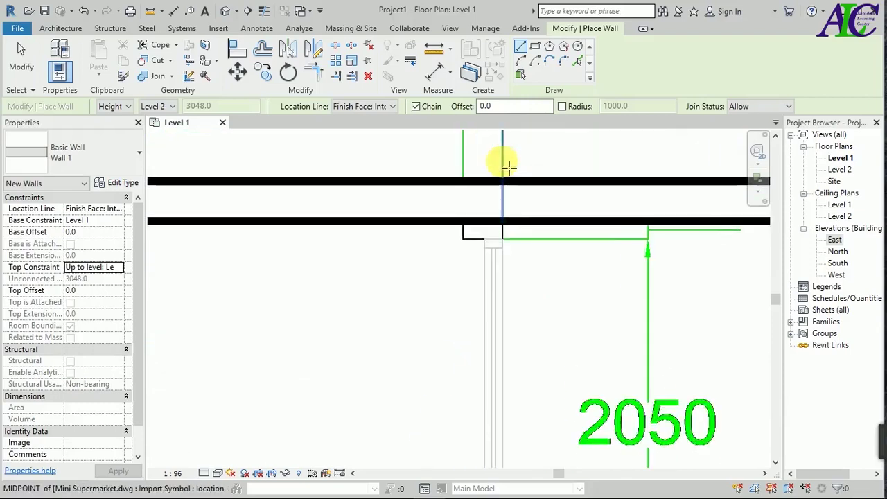
click(508, 166)
scroll(489, 201, up, 2)
key(Escape)
click(516, 244)
click(444, 244)
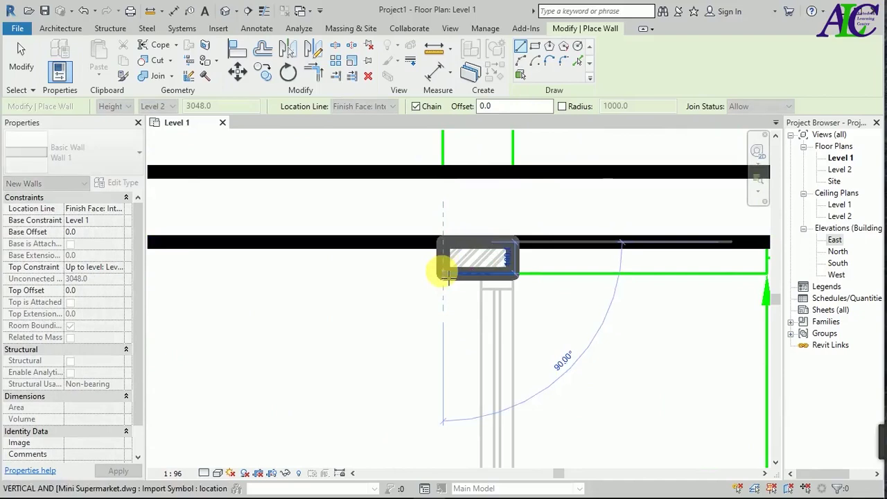
click(447, 276)
key(Escape)
key(Escape)
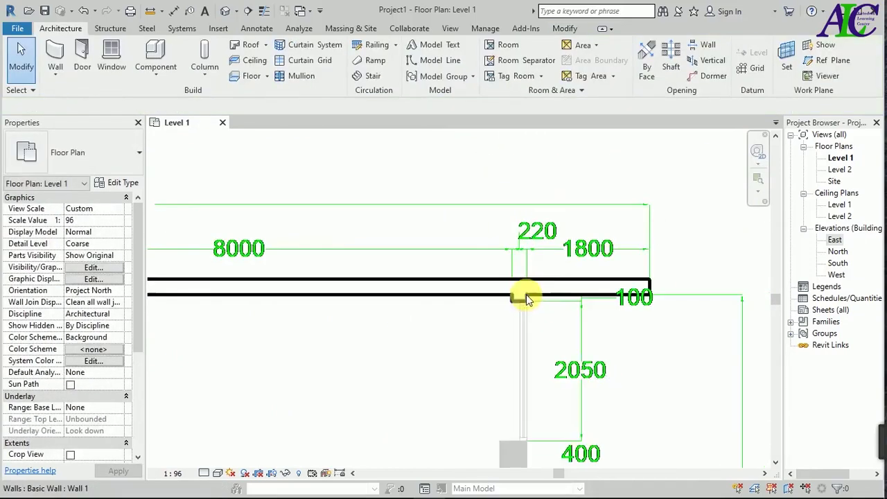
Restart the Wall tool and switch its type to Basic Wall Generic - 12"
scroll(527, 298, down, 2)
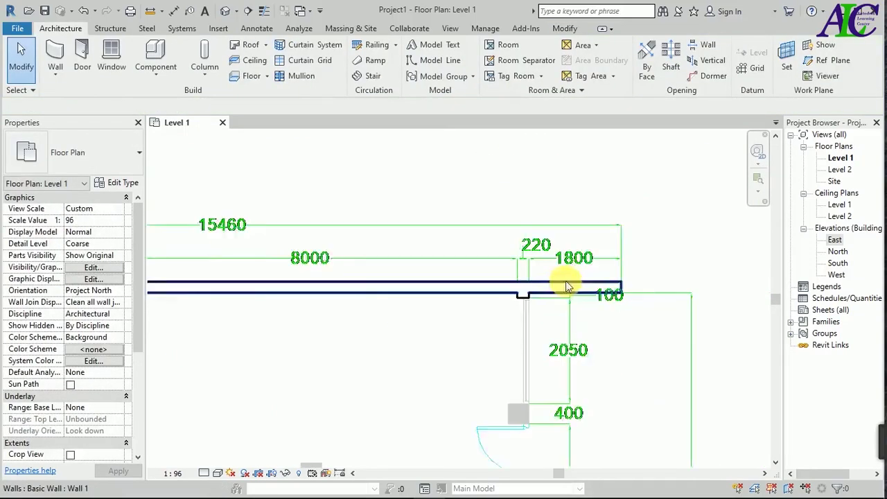
scroll(560, 231, down, 3)
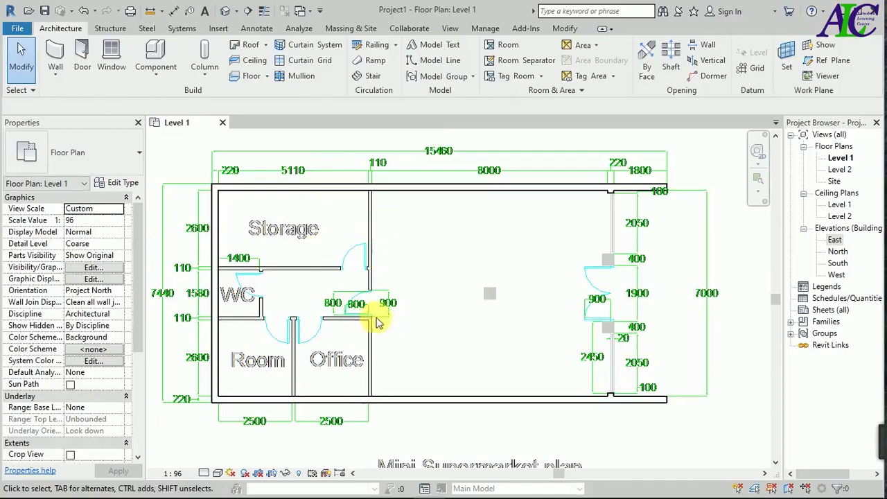
click(55, 57)
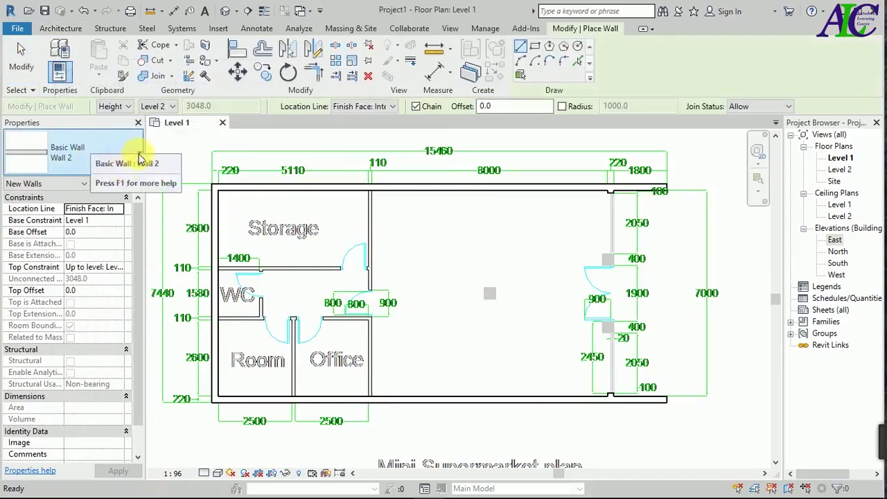
click(138, 153)
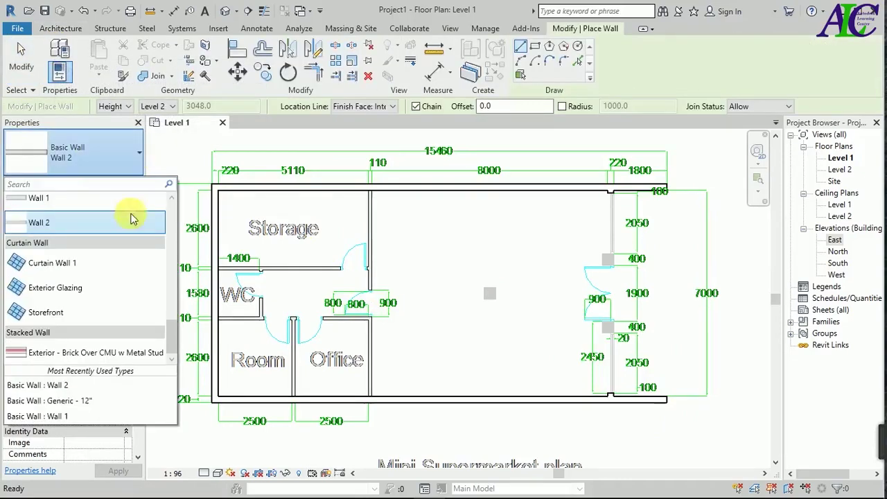
scroll(119, 246, up, 3)
scroll(119, 246, up, 2)
scroll(119, 246, up, 2)
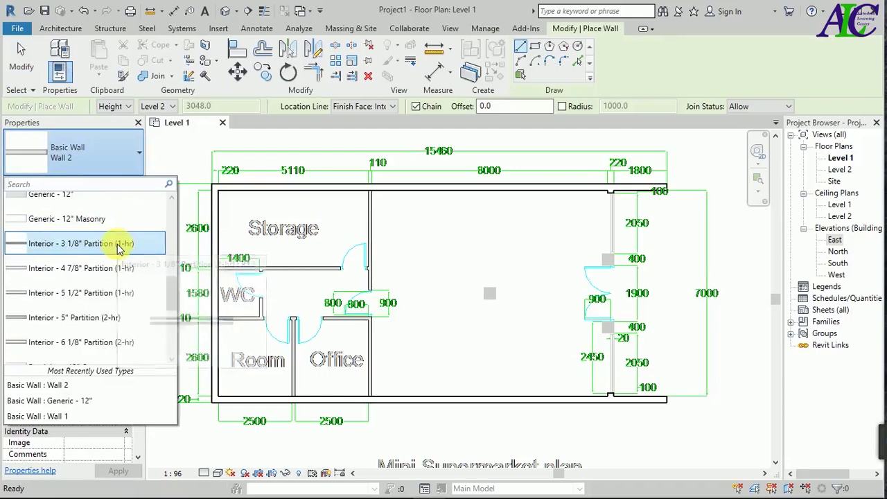
scroll(120, 248, up, 1)
click(117, 256)
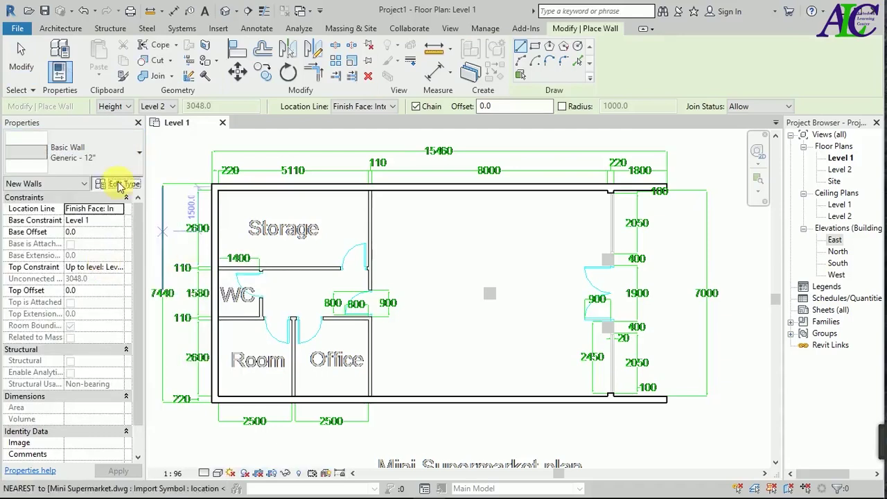
Duplicate Generic - 12" as type Wall and give its Structure layer 110 thickness
click(119, 185)
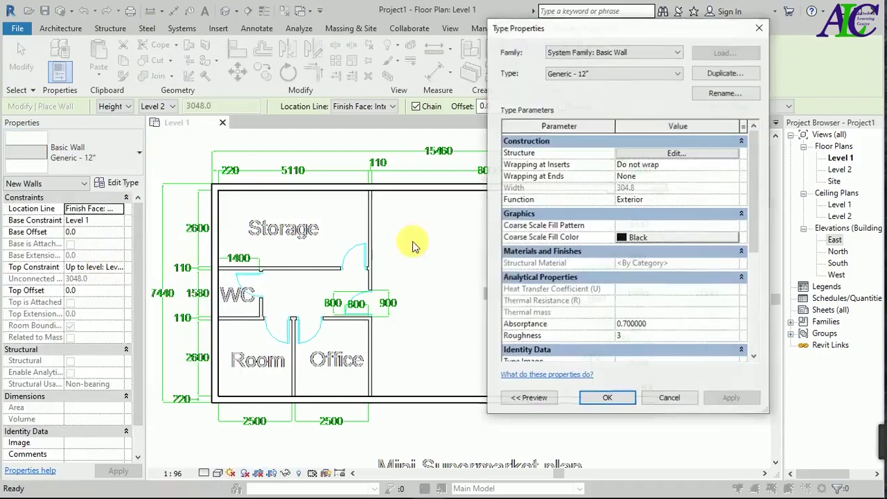
click(739, 73)
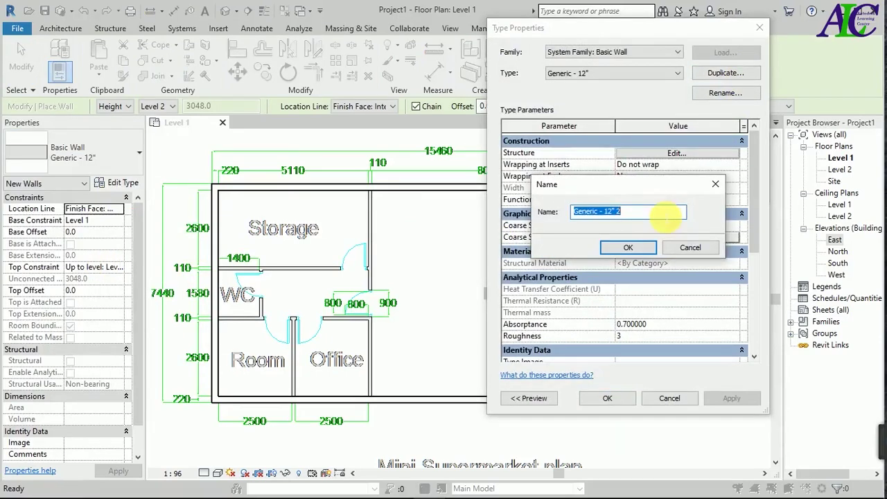
text(Wall)
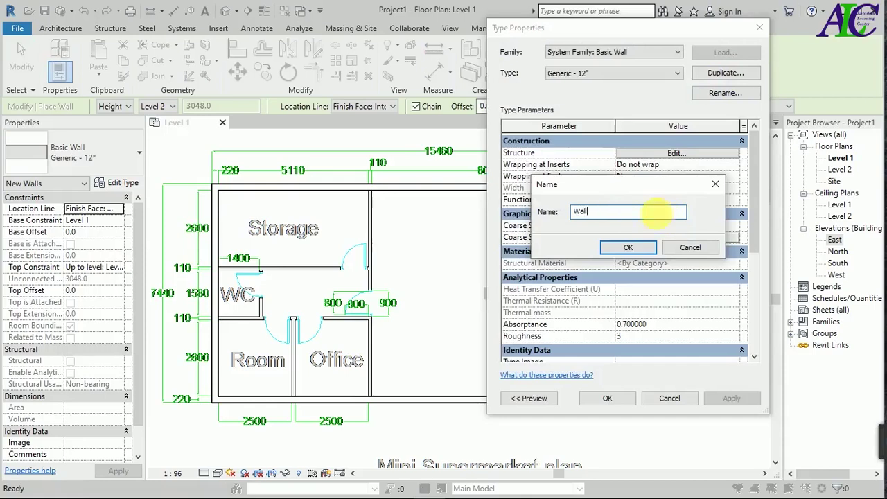
click(627, 248)
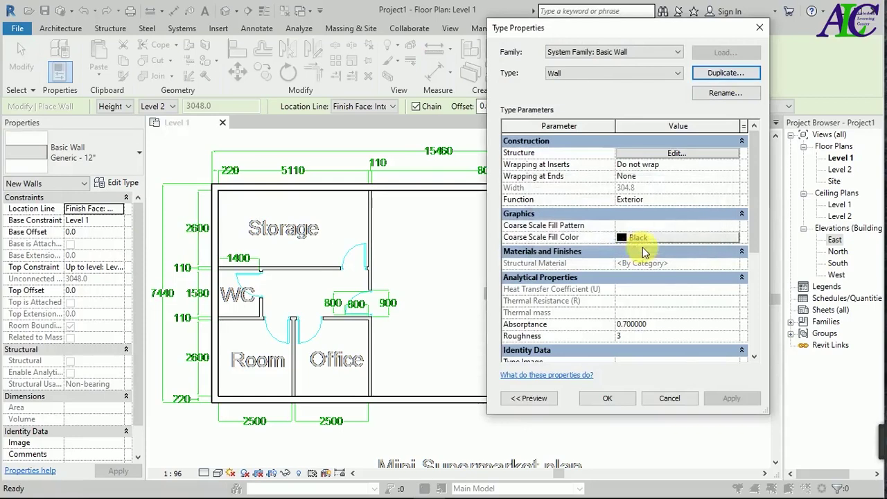
click(692, 155)
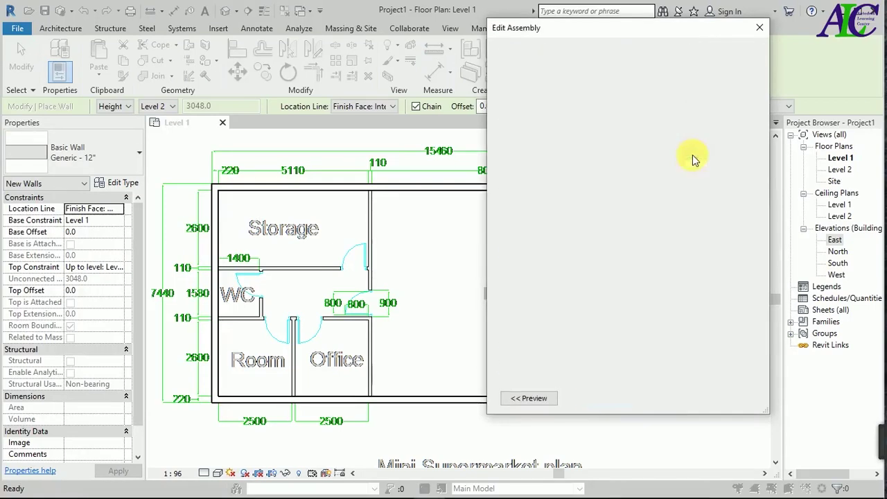
click(655, 182)
text(110)
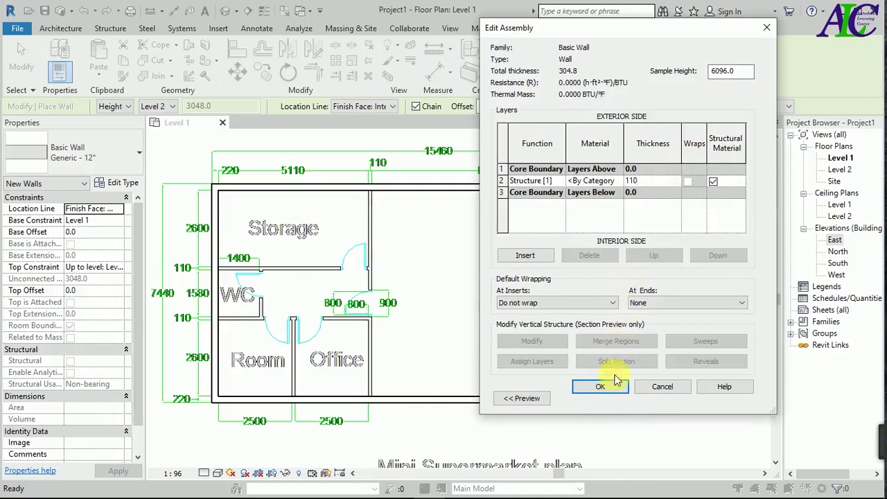
click(608, 387)
Accept the 110 wall type and draw a partition from the top wall beside Storage to the bottom wall
click(608, 399)
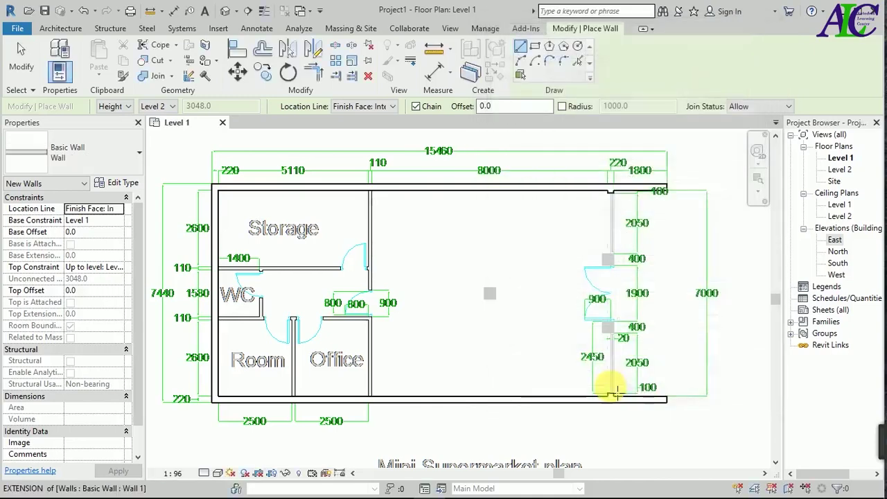
scroll(387, 412, up, 2)
scroll(419, 395, up, 2)
scroll(420, 396, down, 4)
scroll(388, 200, up, 1)
scroll(383, 190, up, 3)
scroll(382, 189, up, 2)
click(388, 183)
scroll(386, 217, down, 2)
scroll(388, 221, down, 3)
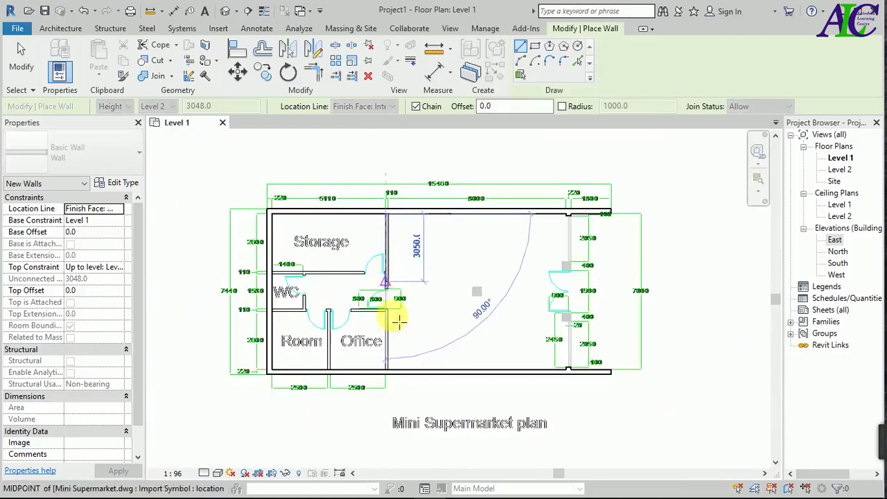
scroll(376, 352, up, 2)
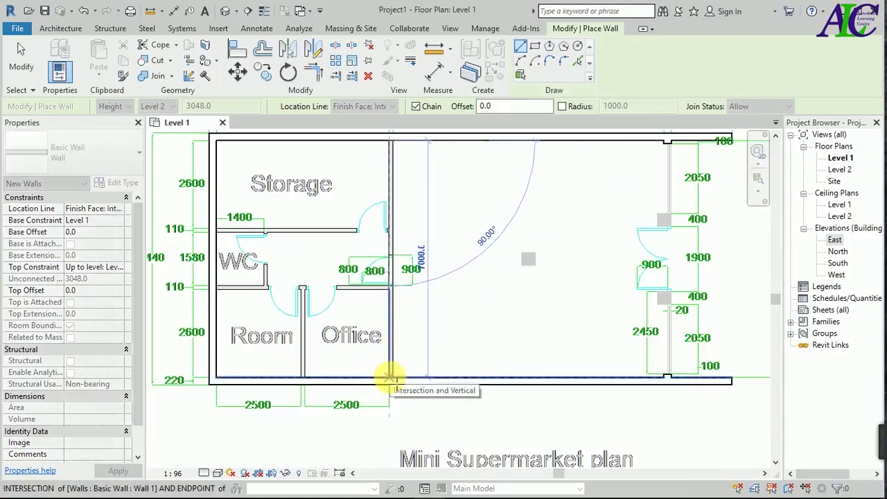
click(390, 378)
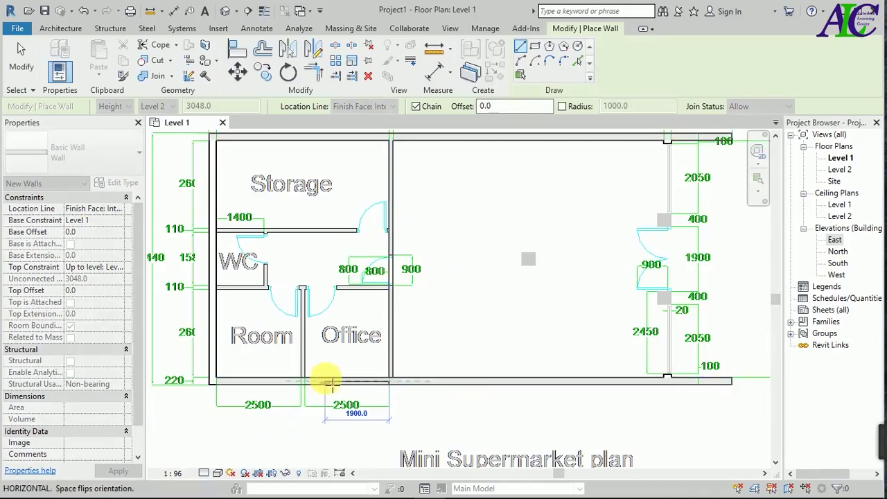
key(Escape)
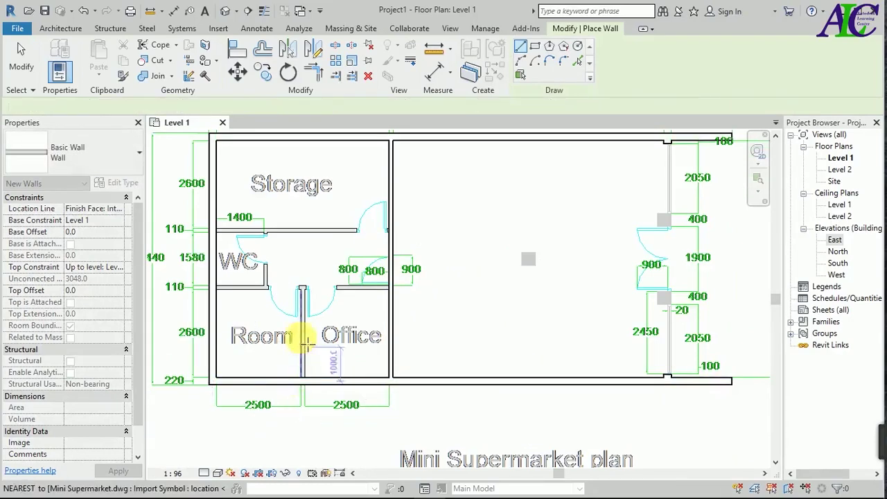
Draw the WC wall from the left wall's corner across to the right-hand wall
scroll(307, 331, up, 1)
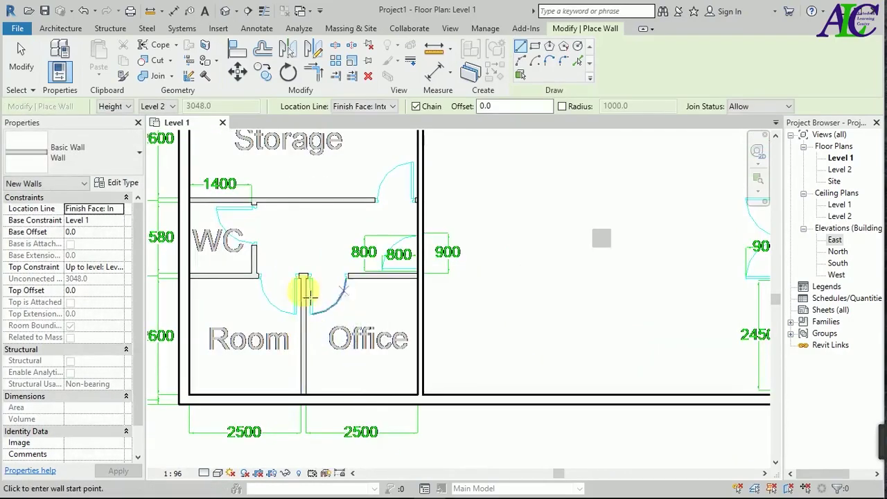
scroll(198, 284, up, 1)
click(192, 269)
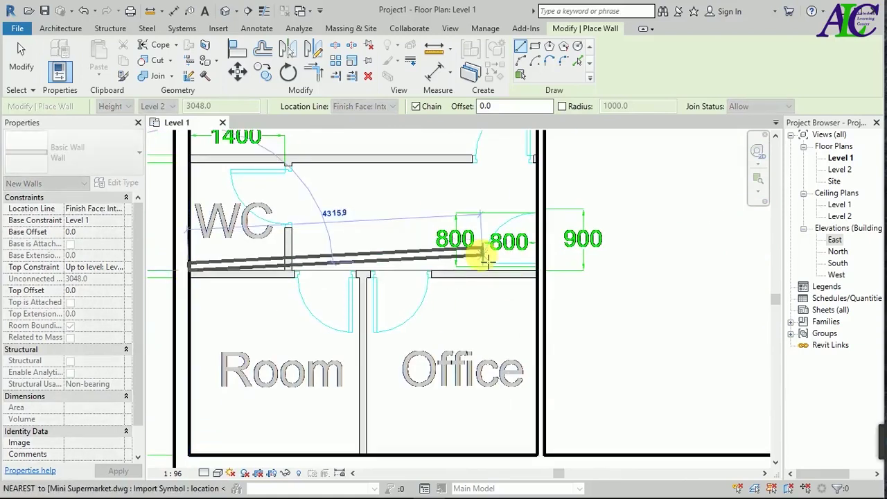
key(Escape)
scroll(208, 299, up, 1)
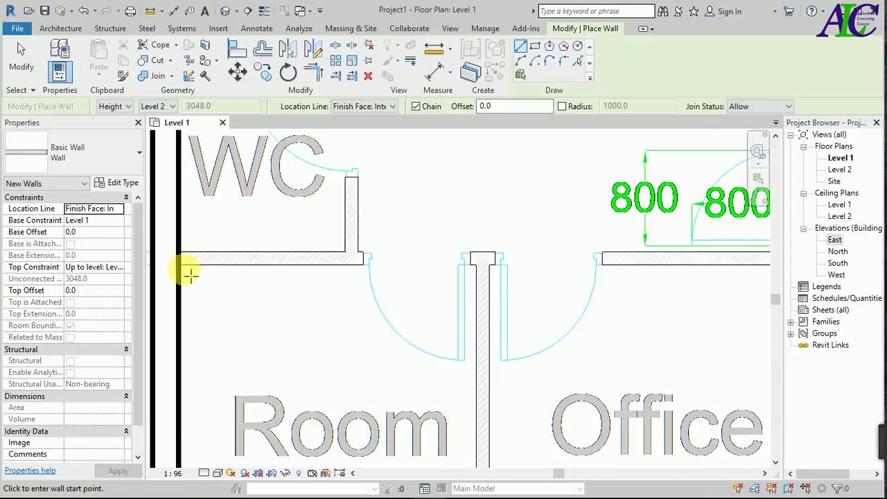
click(181, 265)
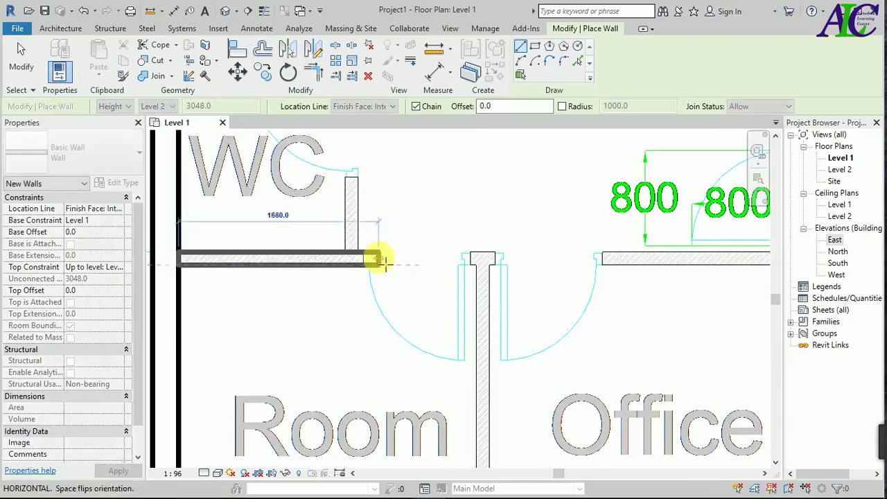
scroll(376, 257, down, 1)
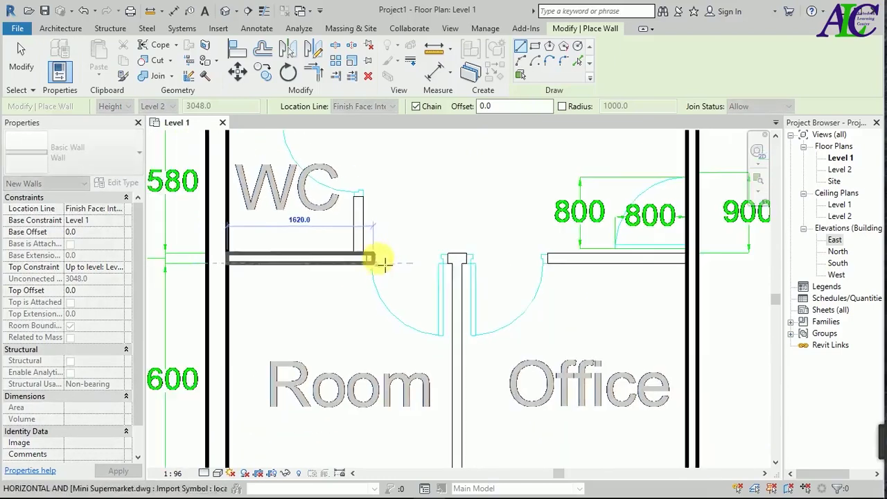
click(686, 264)
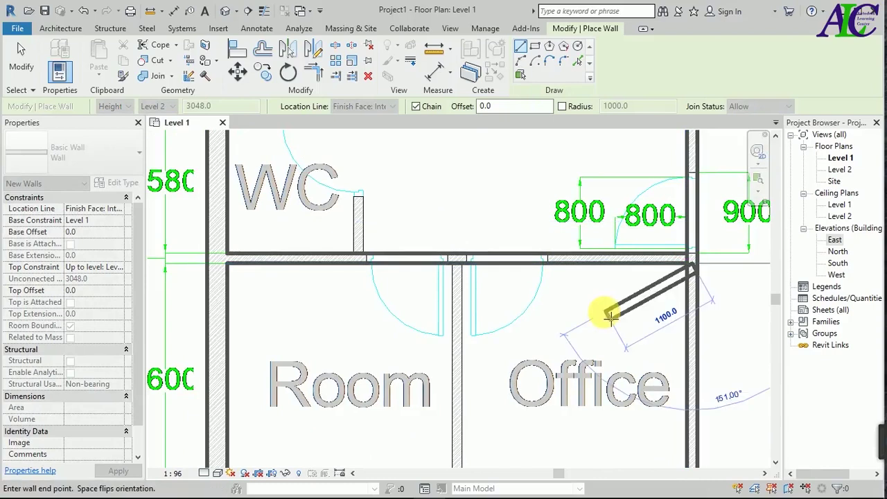
key(Escape)
Draw the 2600 wall dividing Room from Office, from their junction down to the bottom wall
scroll(361, 244, up, 1)
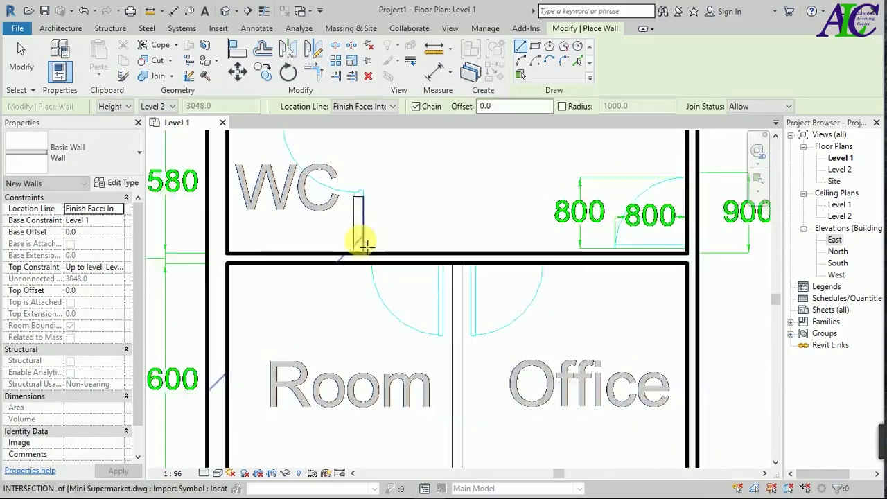
scroll(361, 244, down, 2)
scroll(426, 270, up, 2)
scroll(436, 259, up, 1)
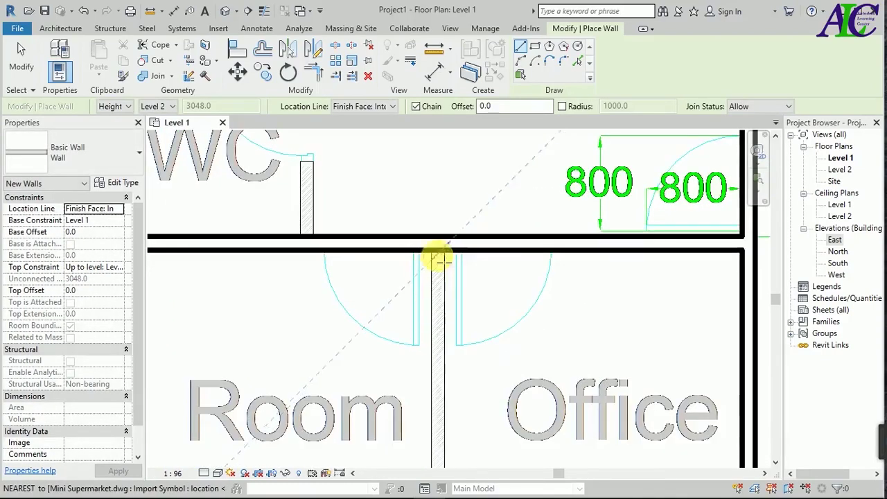
click(435, 251)
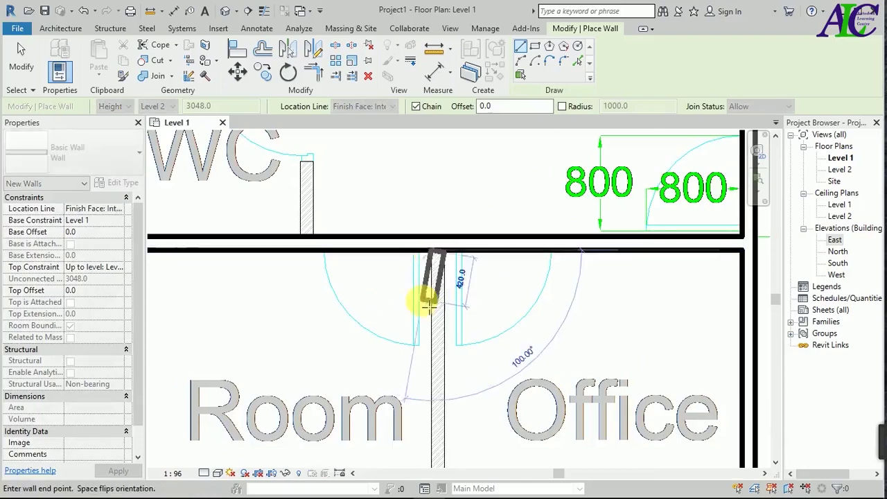
scroll(428, 302, down, 1)
scroll(422, 301, down, 1)
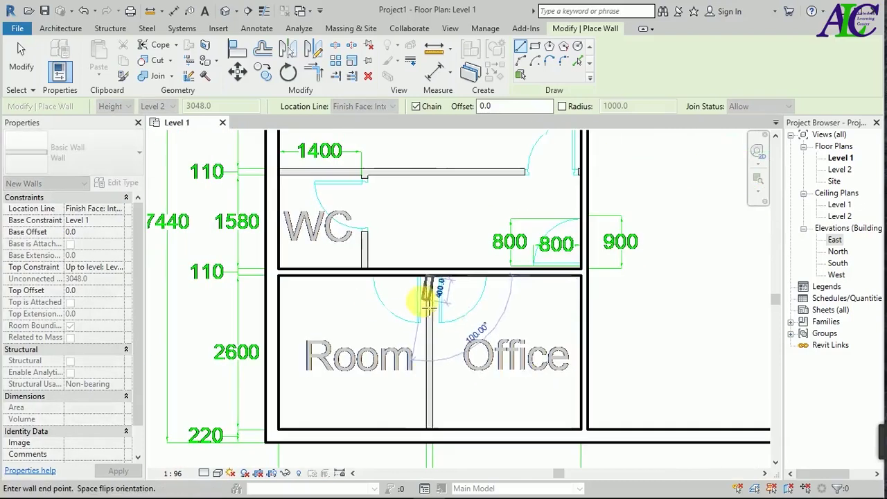
click(429, 430)
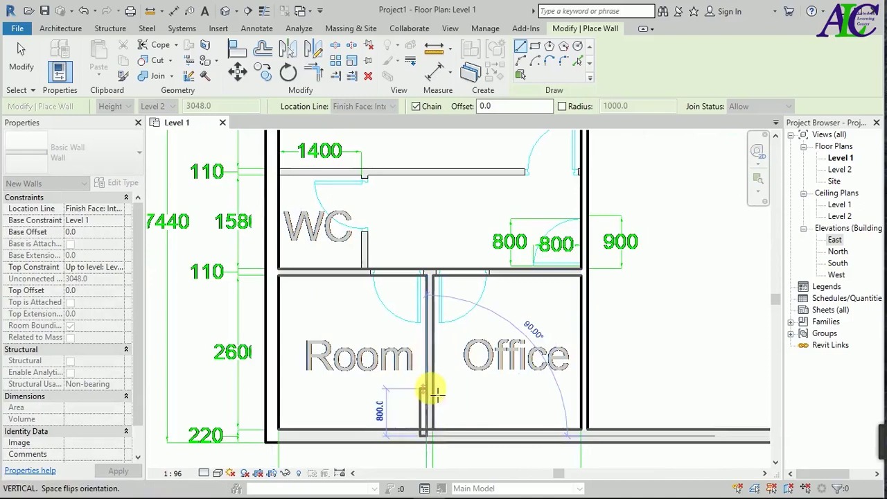
key(Escape)
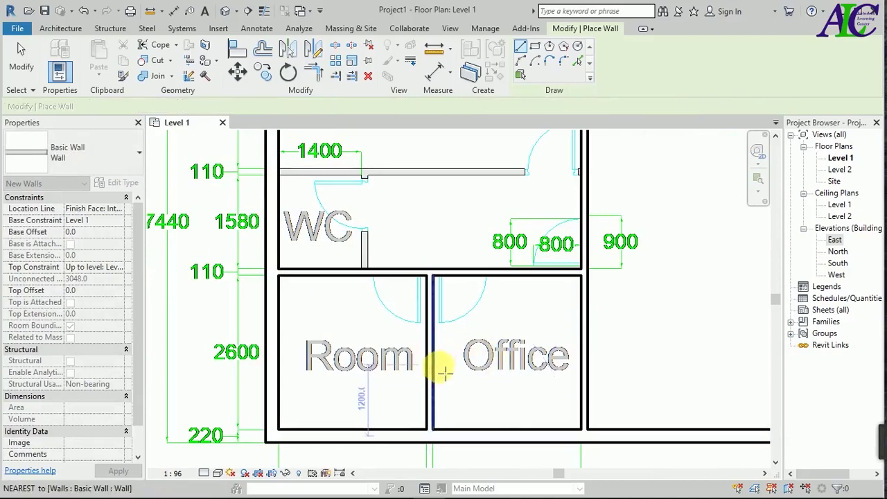
scroll(443, 374, down, 1)
scroll(383, 245, up, 1)
Draw the wall above the WC from the 1400 wall's left end to the right wall
scroll(404, 259, up, 1)
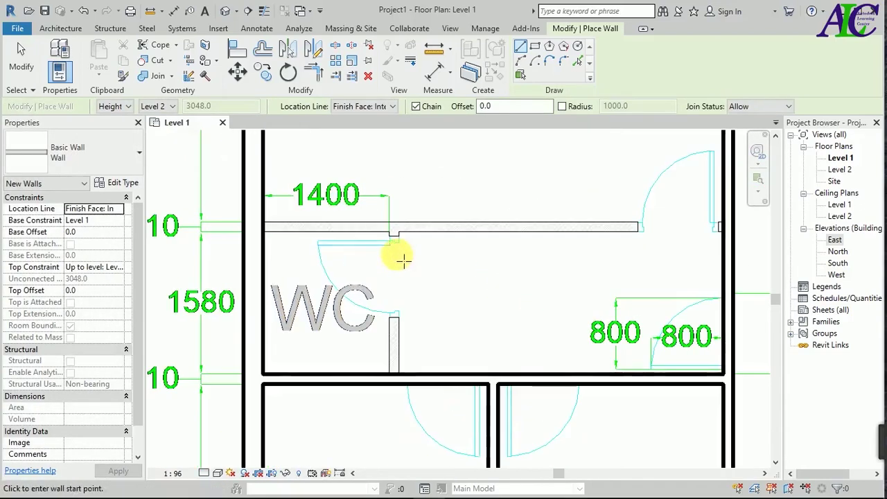
click(264, 231)
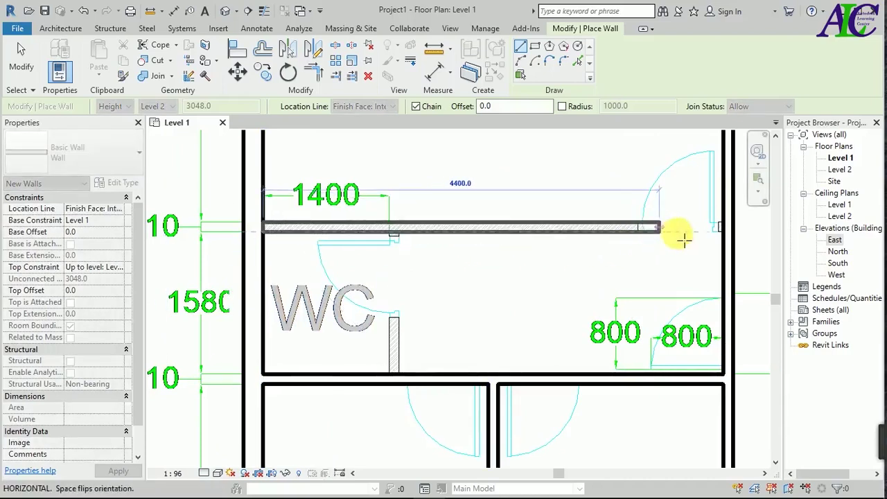
click(724, 235)
key(Escape)
key(Escape)
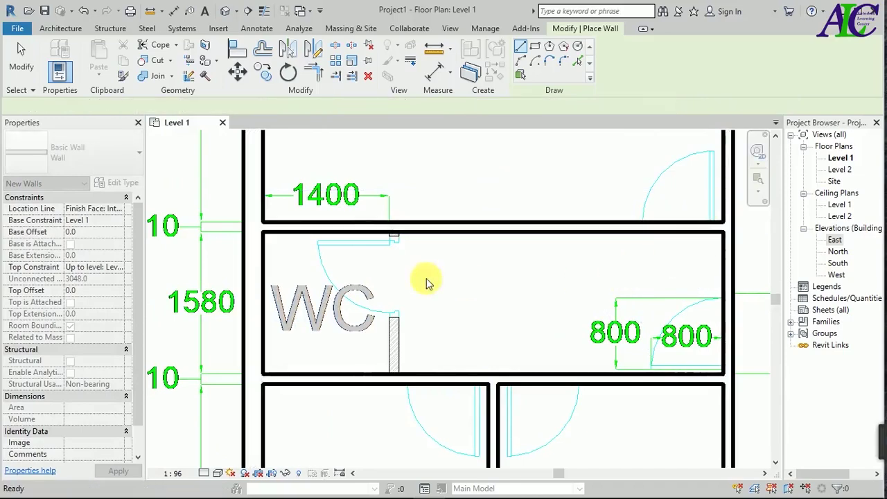
Draw the vertical 1580 wall closing the WC's right side, then exit wall drawing
scroll(406, 256, up, 1)
scroll(402, 249, up, 3)
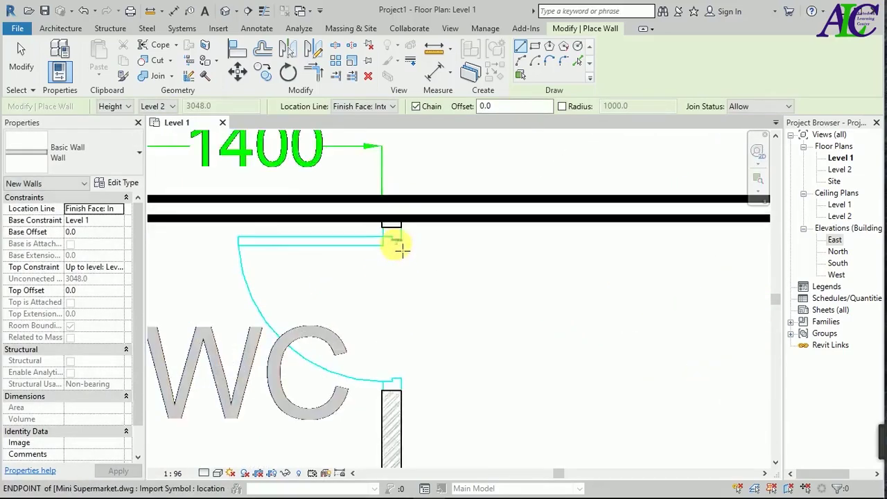
scroll(395, 242, up, 1)
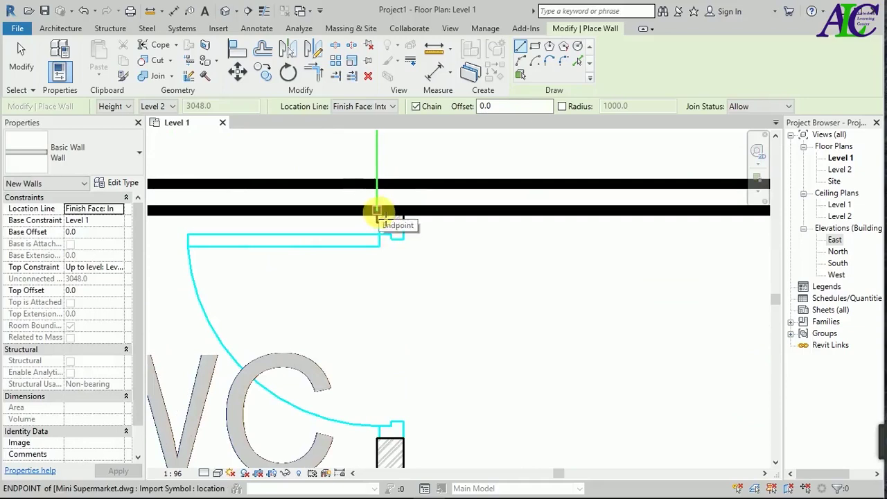
click(379, 212)
scroll(376, 319, down, 2)
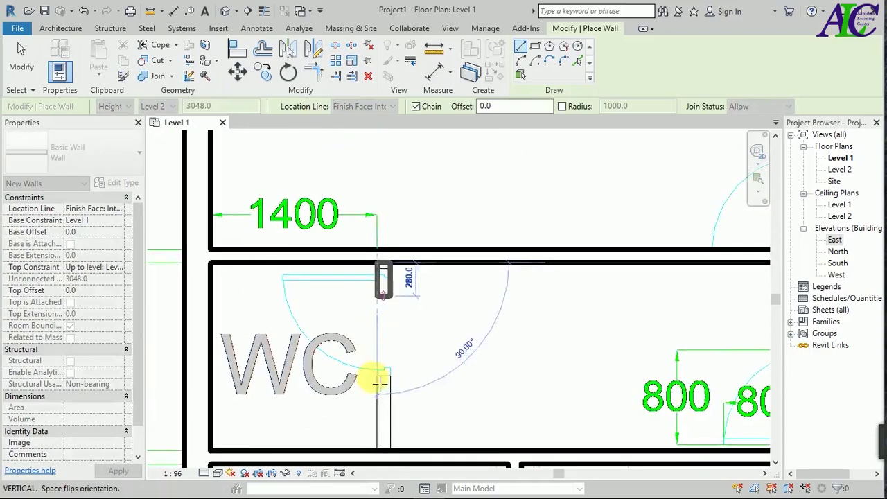
click(381, 454)
key(Escape)
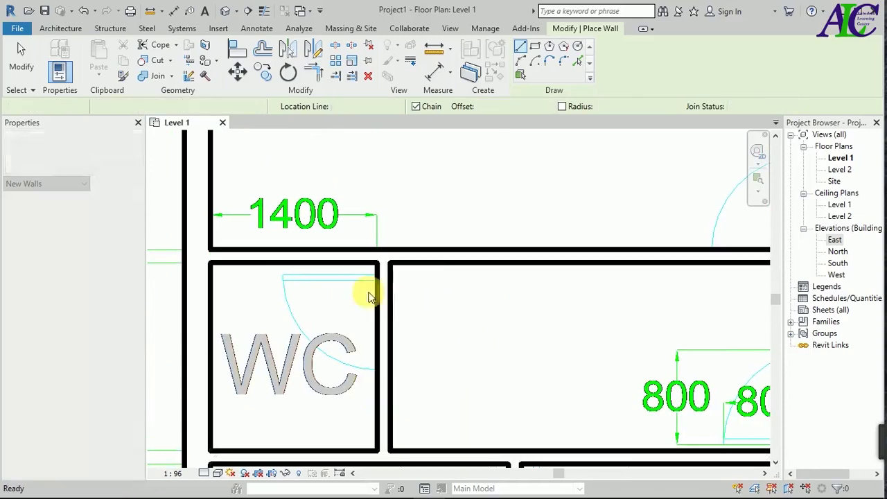
scroll(346, 297, down, 2)
scroll(324, 287, down, 1)
scroll(326, 285, down, 1)
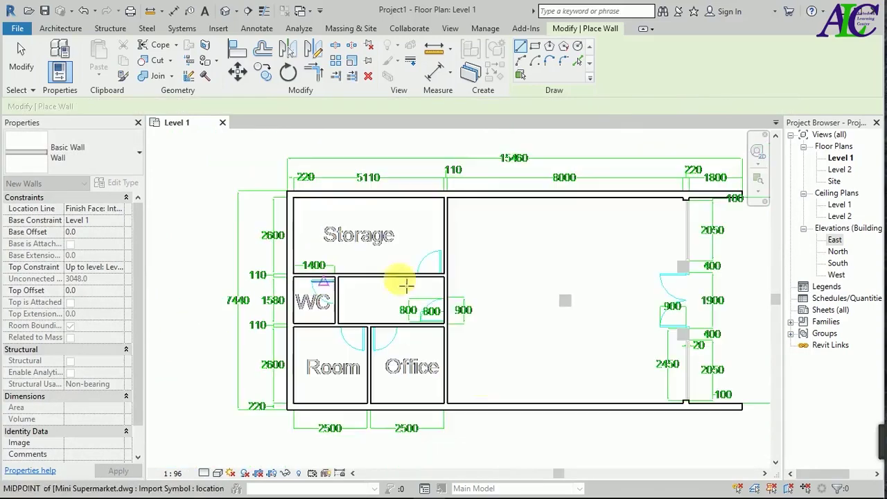
key(Escape)
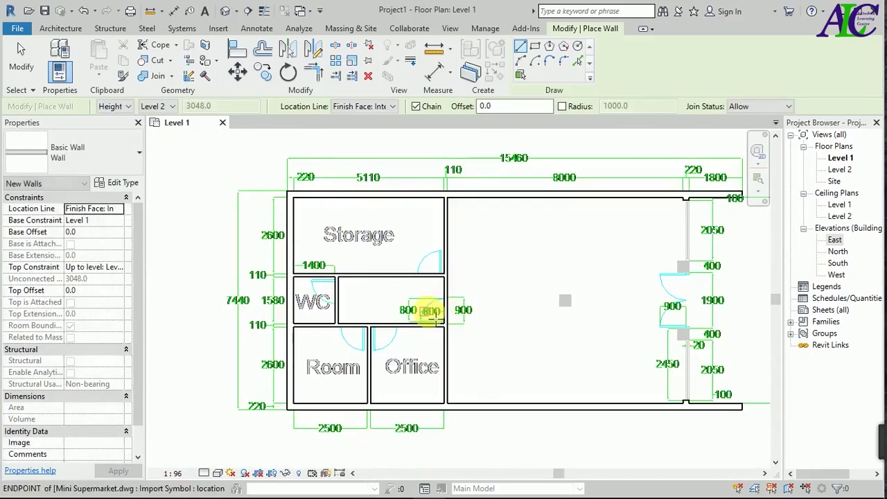
key(Escape)
Start the Column: Architectural tool
scroll(339, 287, down, 1)
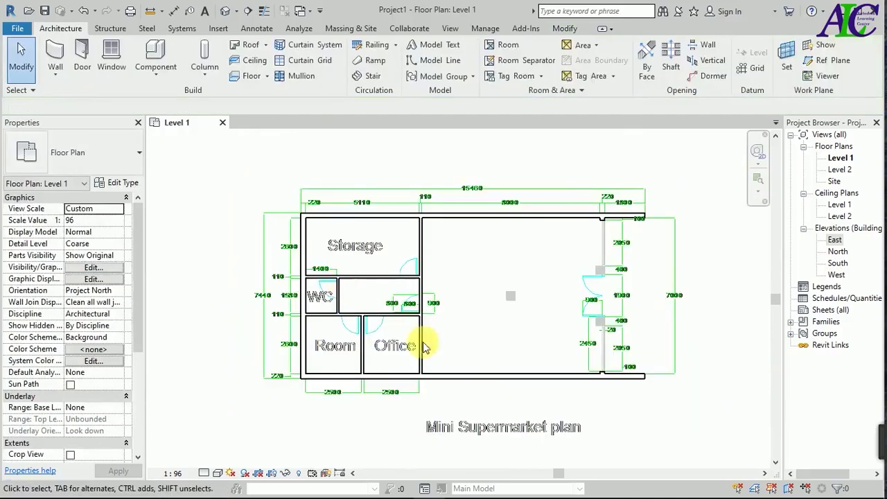
scroll(543, 337, up, 1)
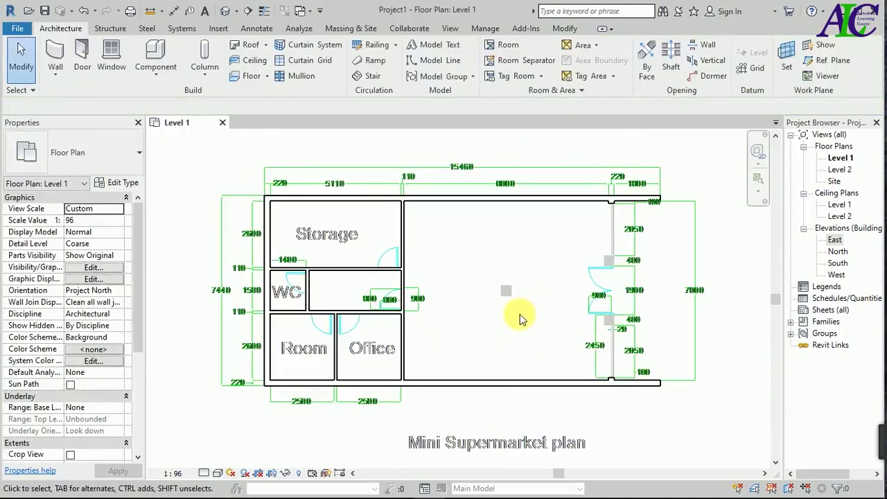
scroll(520, 317, up, 1)
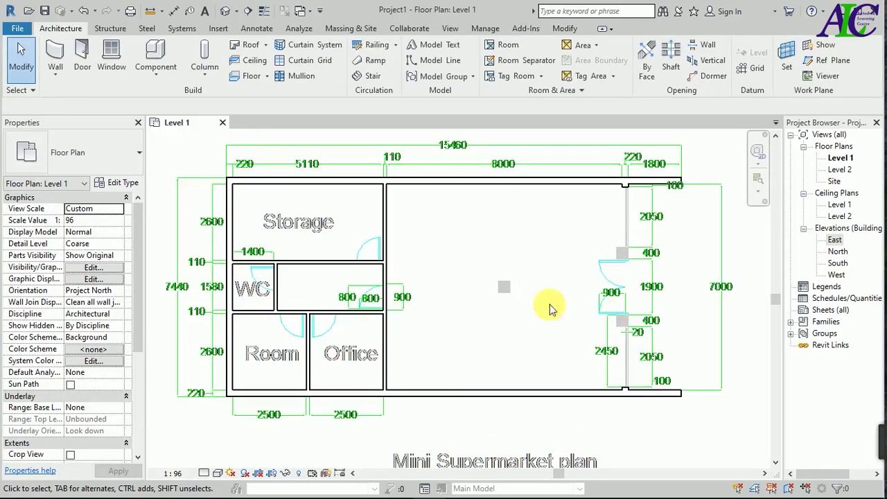
click(206, 77)
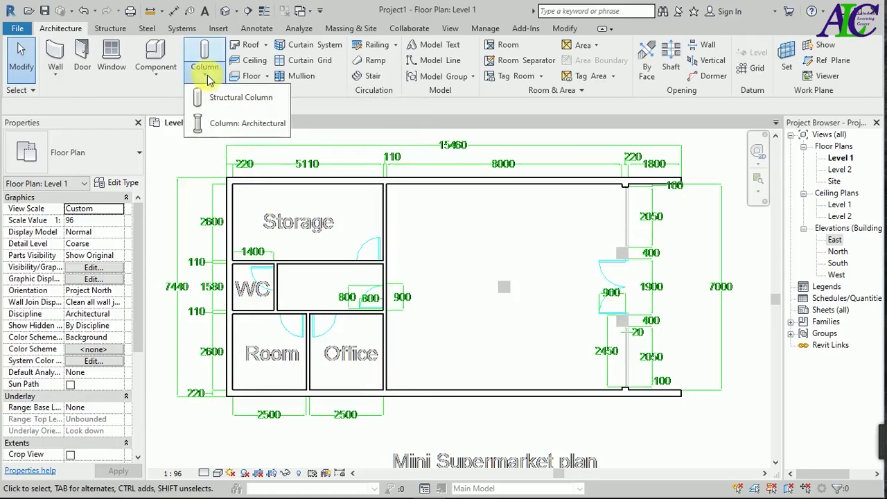
click(228, 123)
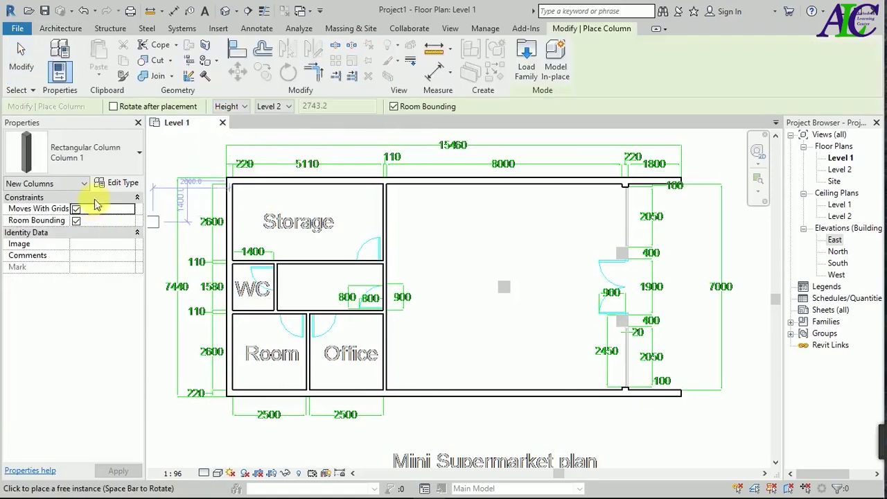
Duplicate the column type as 'Column' with 400 depth and 400 width
click(121, 184)
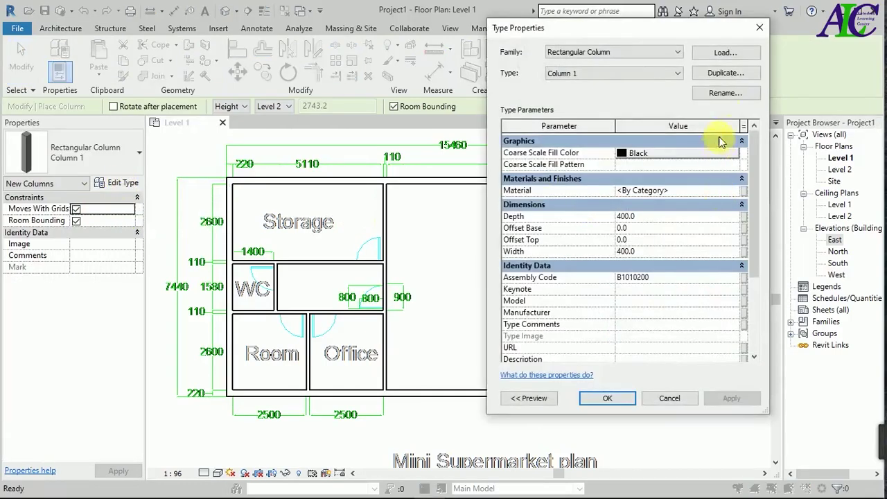
click(727, 73)
text(Column)
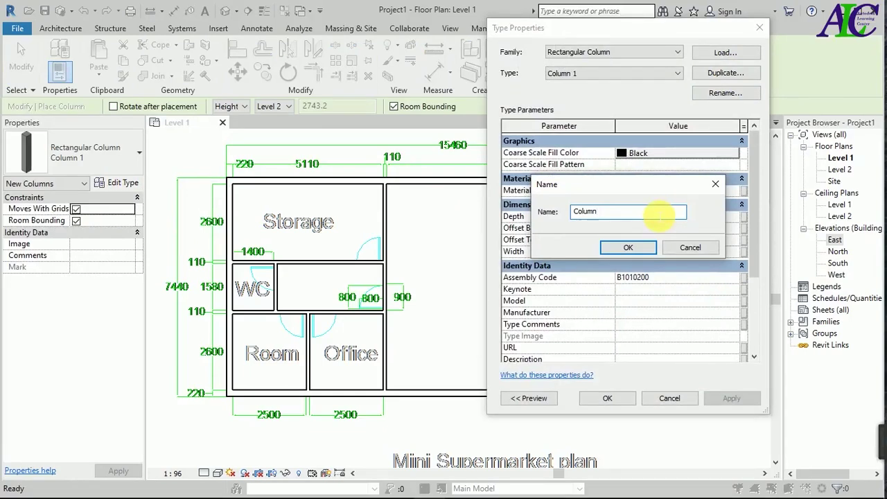
click(640, 250)
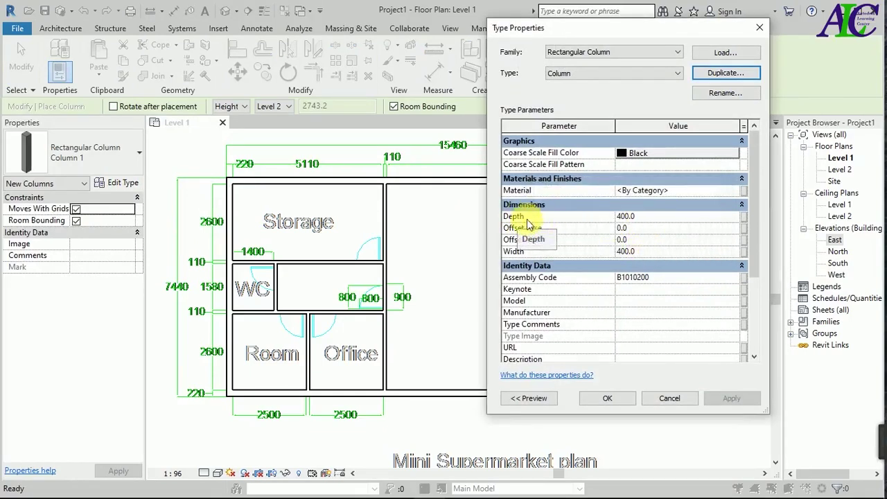
click(642, 220)
double_click(627, 216)
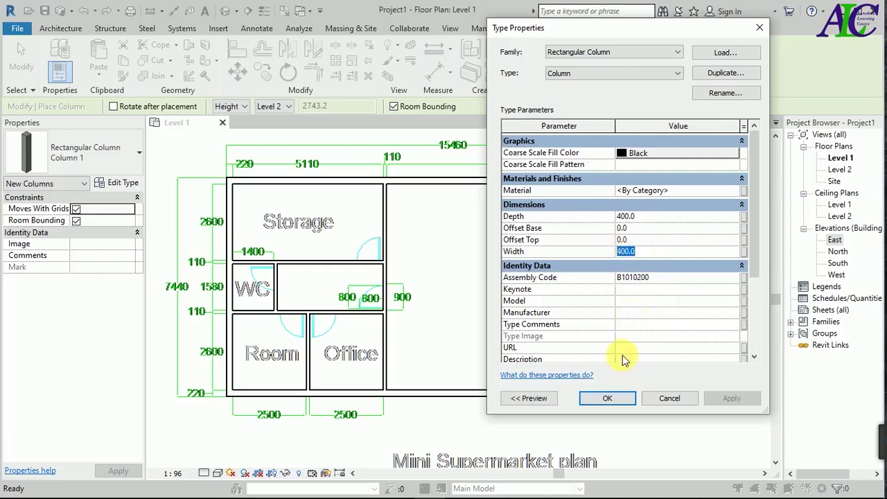
click(621, 401)
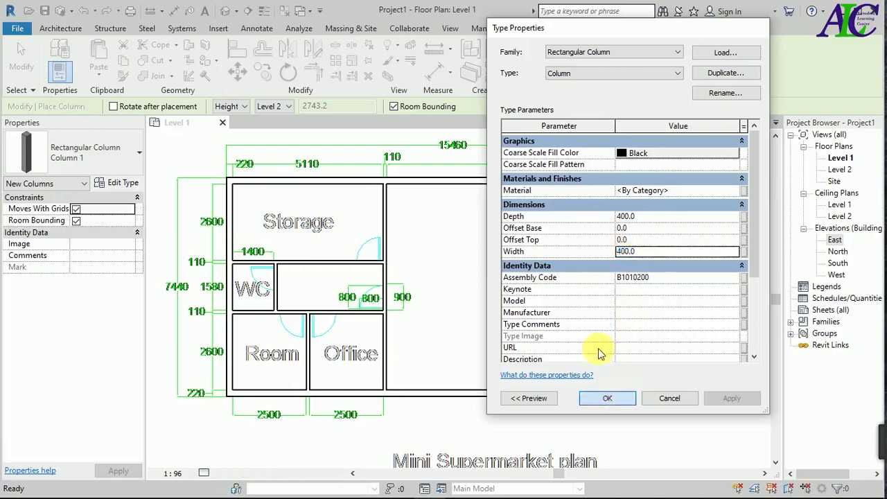
Place a free-standing 400 × 400 column in the main room, plus a second beside it
scroll(525, 294, up, 2)
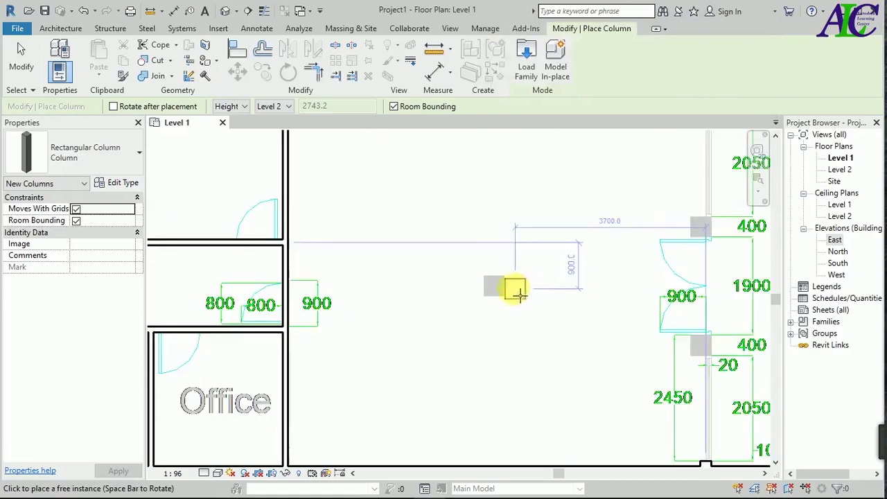
scroll(523, 295, up, 2)
scroll(521, 295, up, 2)
scroll(520, 294, up, 2)
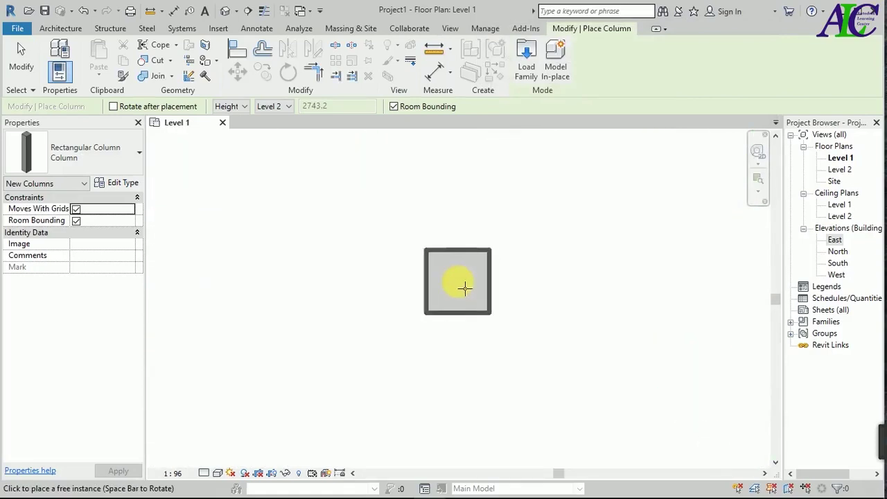
click(464, 287)
scroll(376, 286, down, 1)
click(376, 287)
Place columns above and below the east-wall door opening
scroll(376, 287, down, 2)
scroll(416, 287, up, 2)
scroll(627, 235, up, 2)
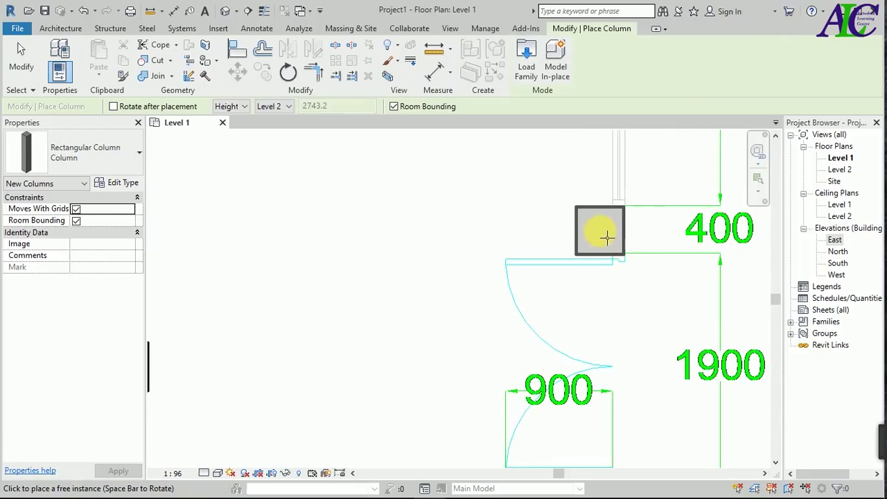
click(606, 238)
scroll(487, 239, down, 1)
scroll(519, 339, down, 1)
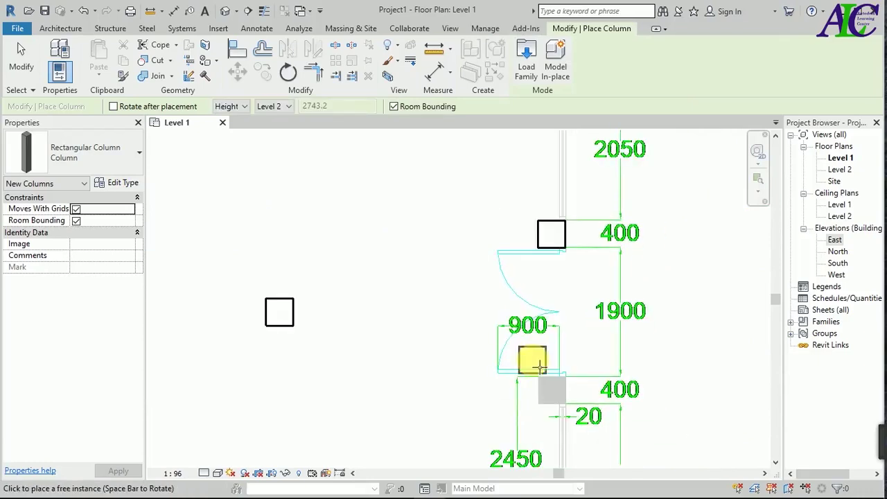
scroll(566, 414, up, 1)
scroll(570, 413, up, 2)
scroll(554, 398, up, 1)
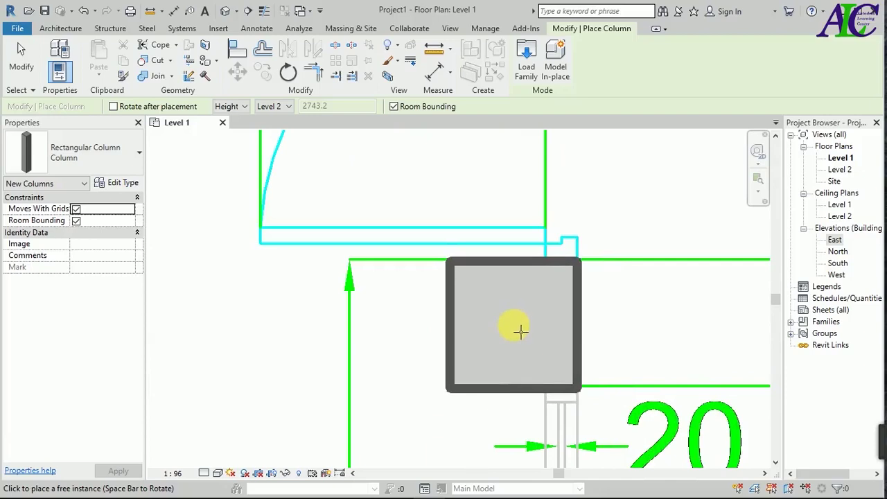
click(520, 332)
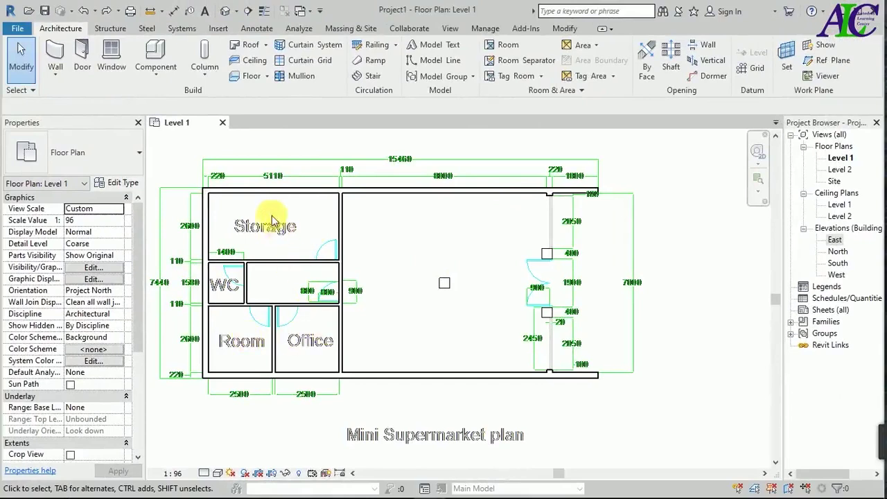
In Load Family, browse to US Metric > Doors > Residential and select M_Door-Interior-Single-2_Panel-Wood.rfa
click(222, 31)
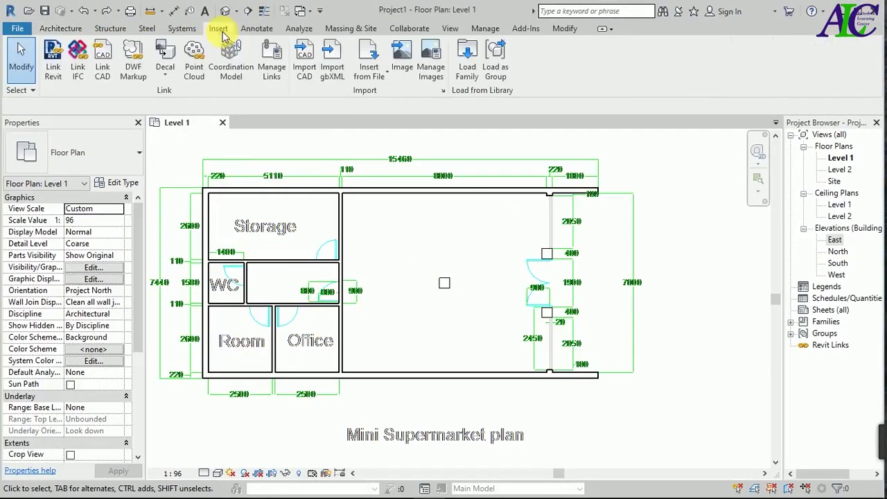
click(468, 70)
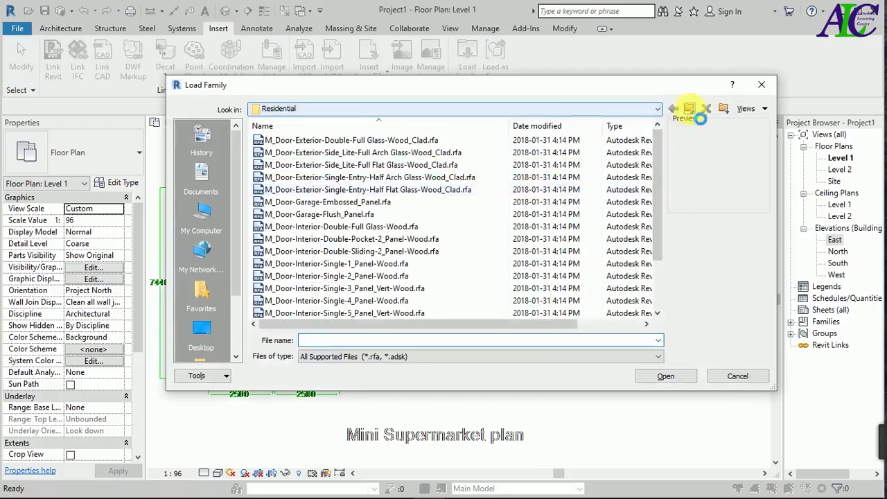
click(690, 110)
click(688, 109)
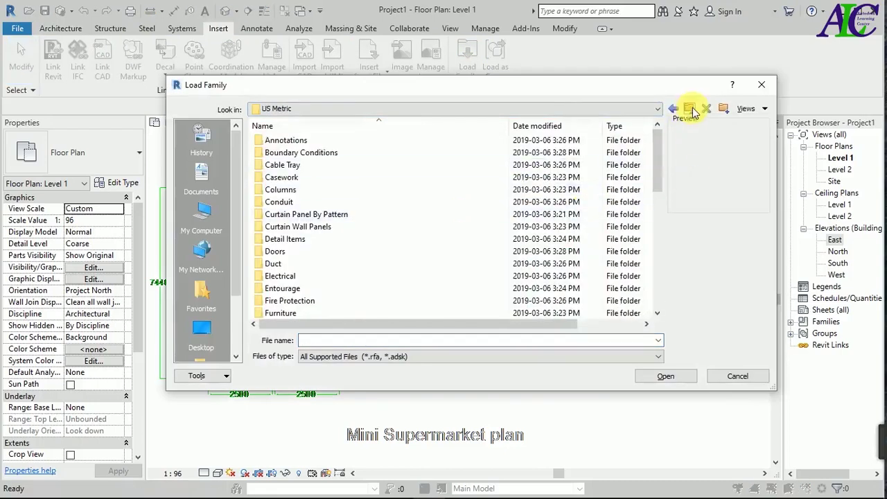
click(692, 110)
double_click(286, 166)
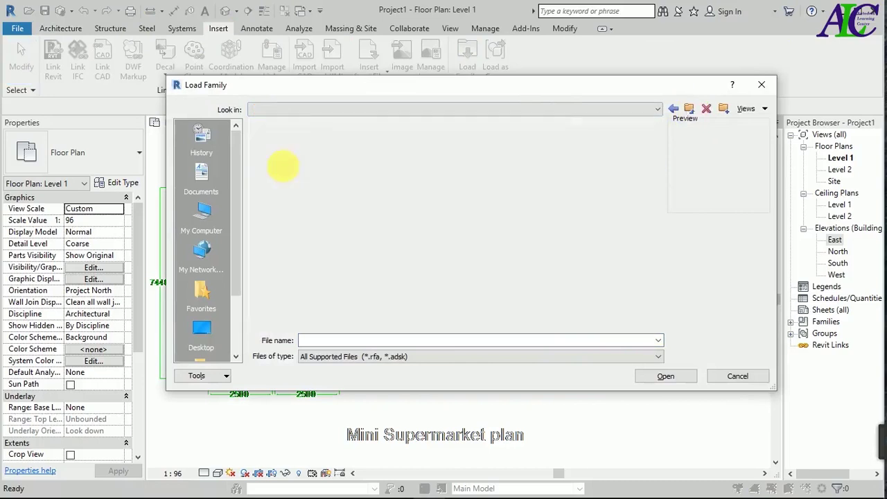
double_click(287, 253)
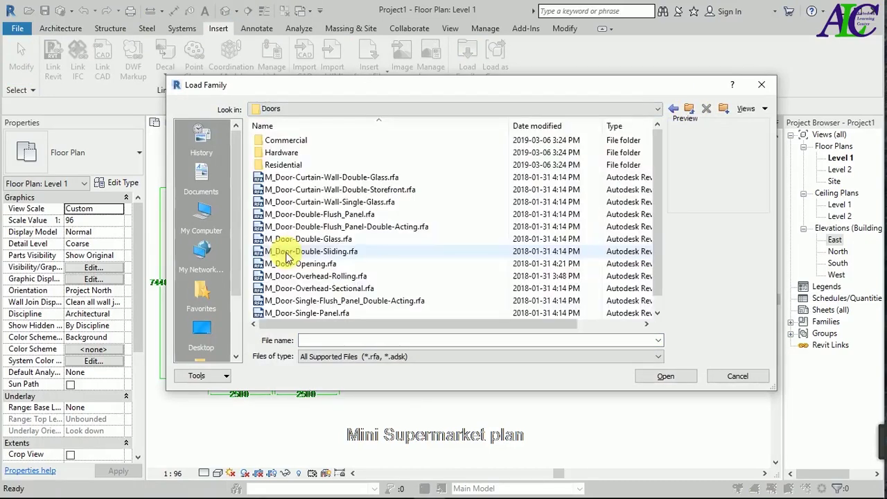
double_click(299, 166)
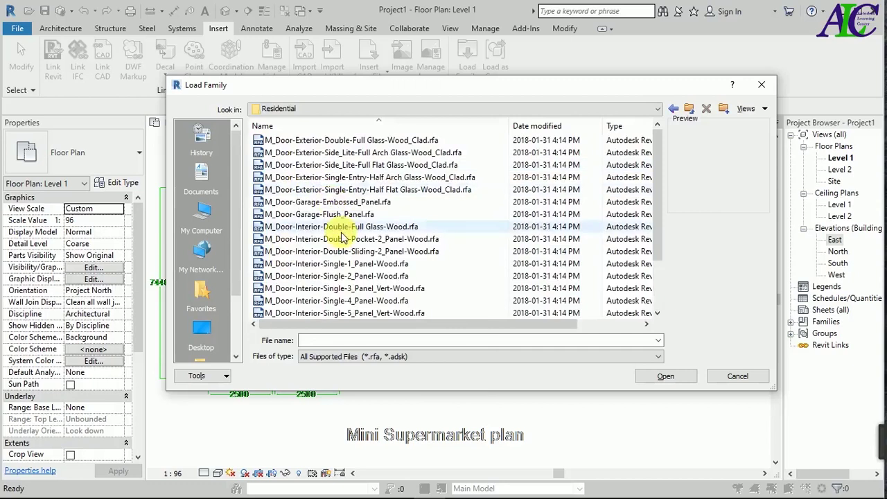
click(317, 266)
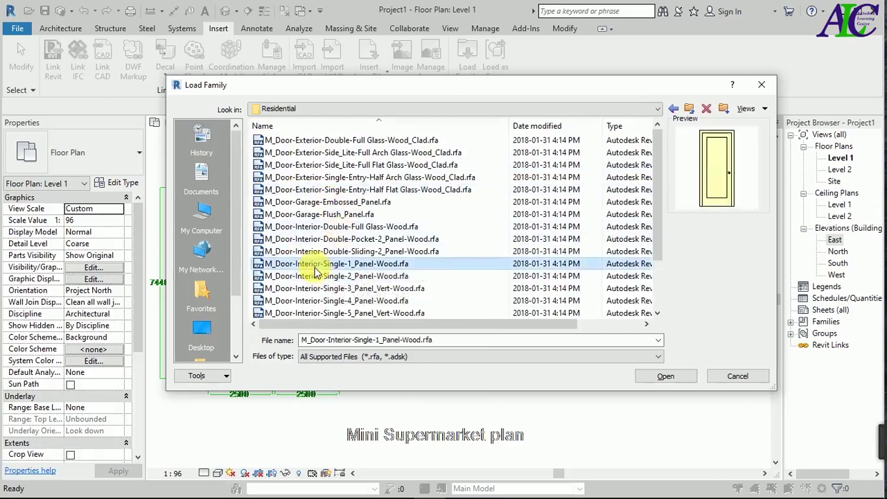
click(316, 277)
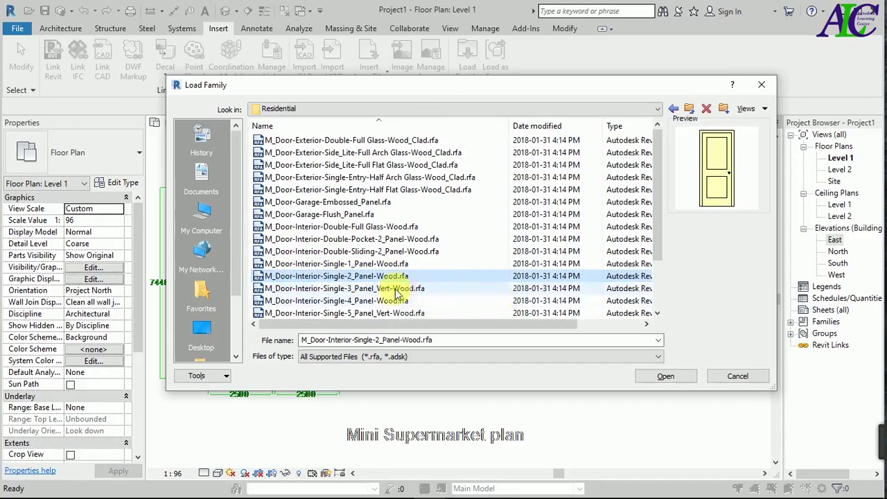
Load the door family with only its 800 x 2000mm type
click(663, 379)
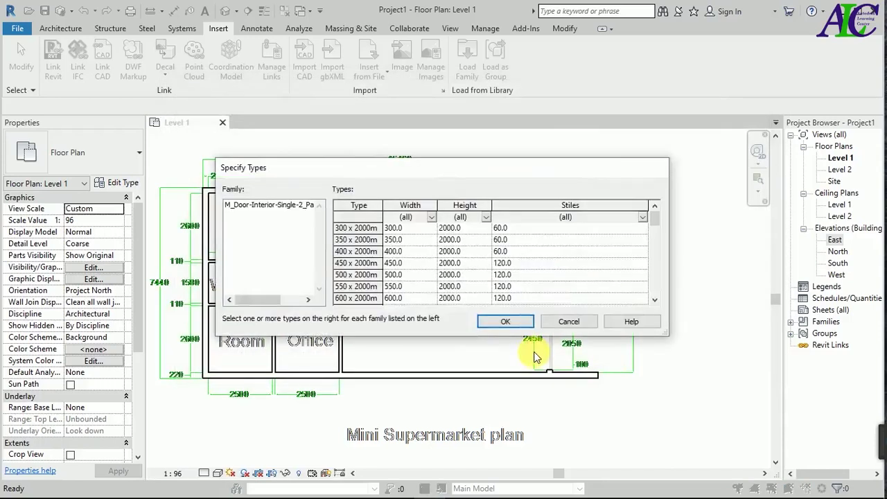
scroll(400, 272, down, 1)
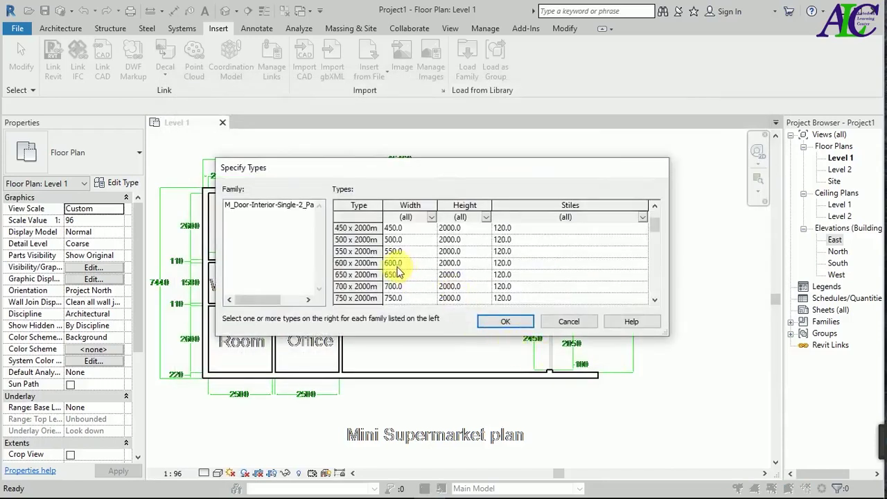
scroll(365, 272, down, 3)
scroll(383, 277, down, 2)
scroll(378, 286, down, 1)
scroll(389, 285, down, 1)
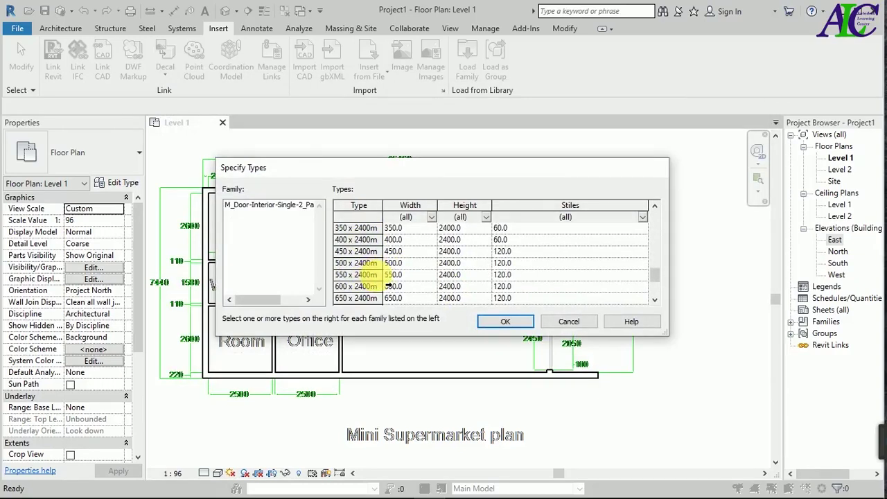
scroll(389, 284, down, 1)
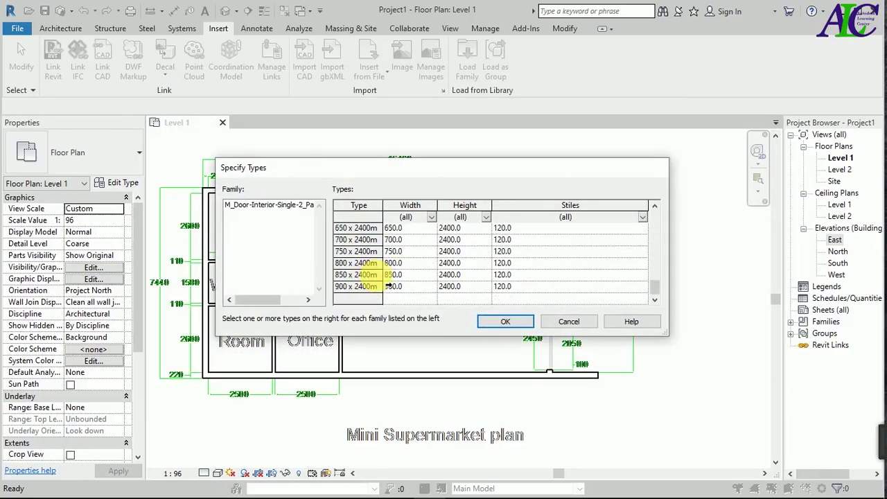
scroll(395, 274, up, 8)
click(408, 240)
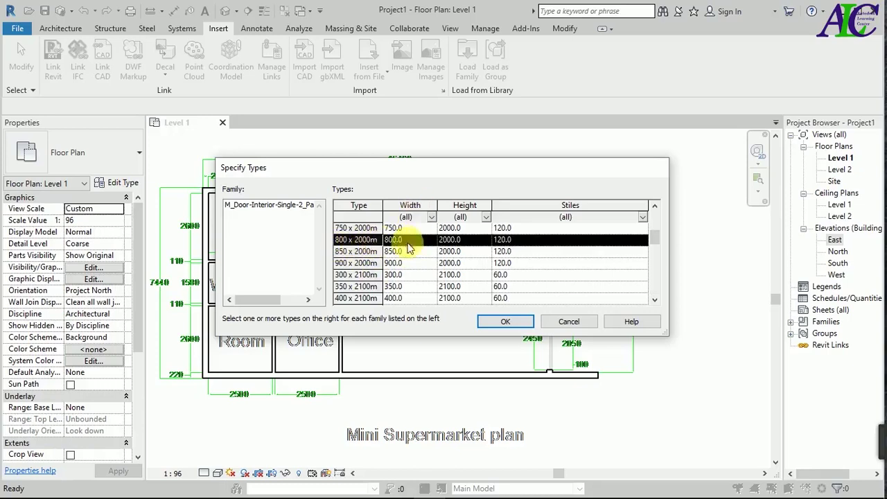
click(503, 322)
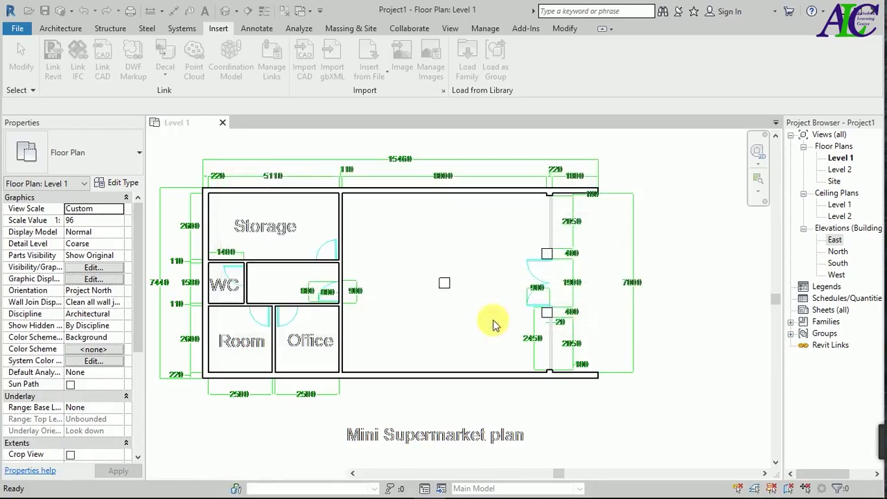
Start the Door tool with the 800 x 2000mm M_Door-Interior-Single-2_Panel-Wood type
click(61, 27)
click(82, 64)
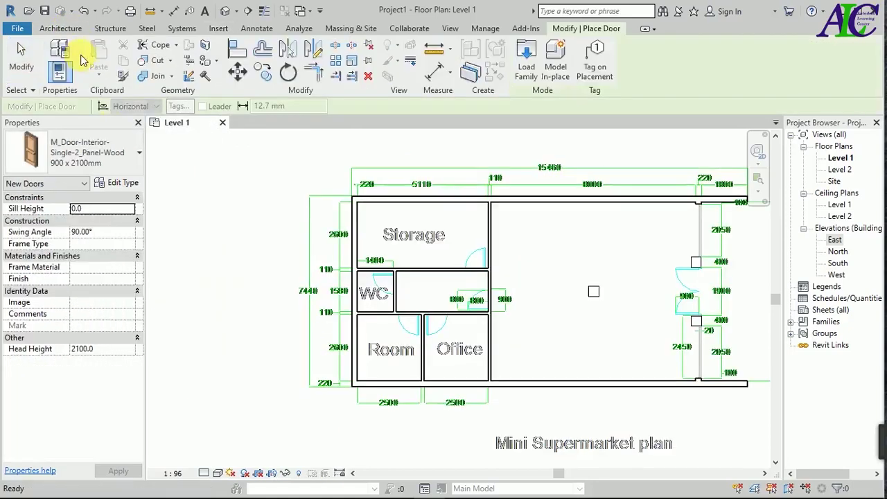
click(139, 154)
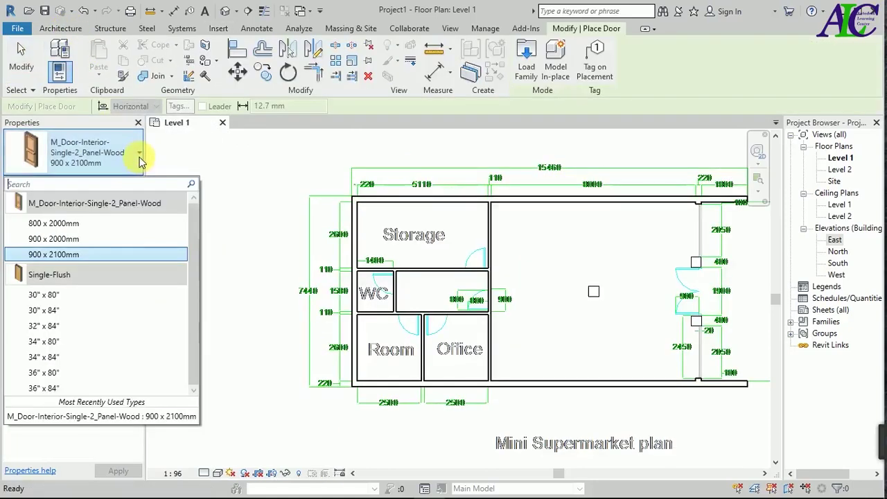
mouse_move(53, 223)
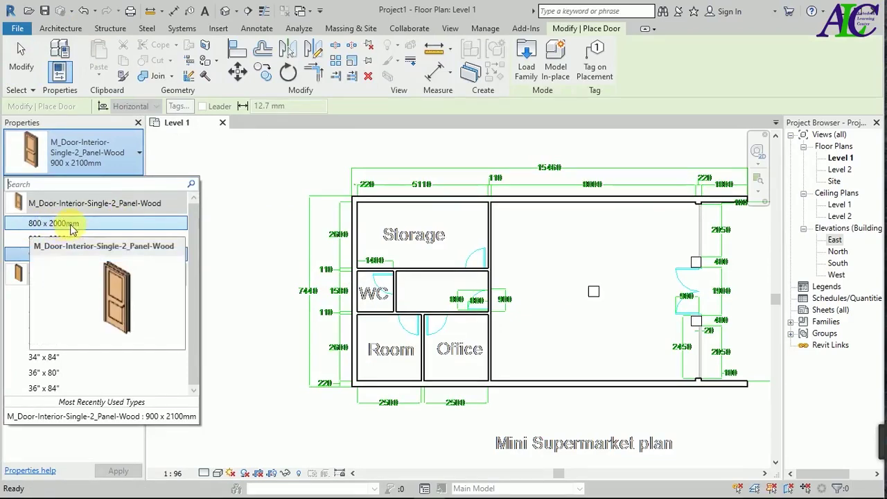
click(70, 223)
Place a door in the wall below Storage
scroll(293, 277, down, 1)
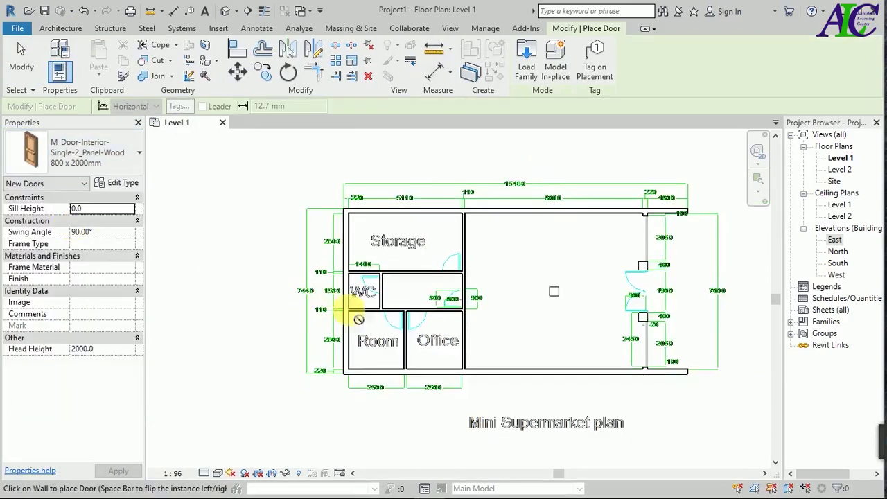
scroll(469, 298, up, 2)
scroll(447, 301, up, 2)
scroll(461, 303, up, 2)
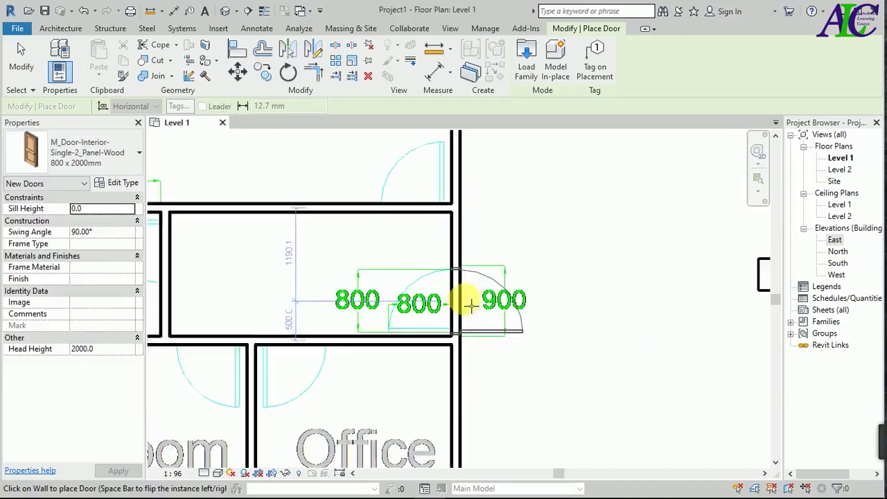
scroll(471, 305, up, 1)
scroll(470, 305, up, 1)
scroll(470, 305, up, 2)
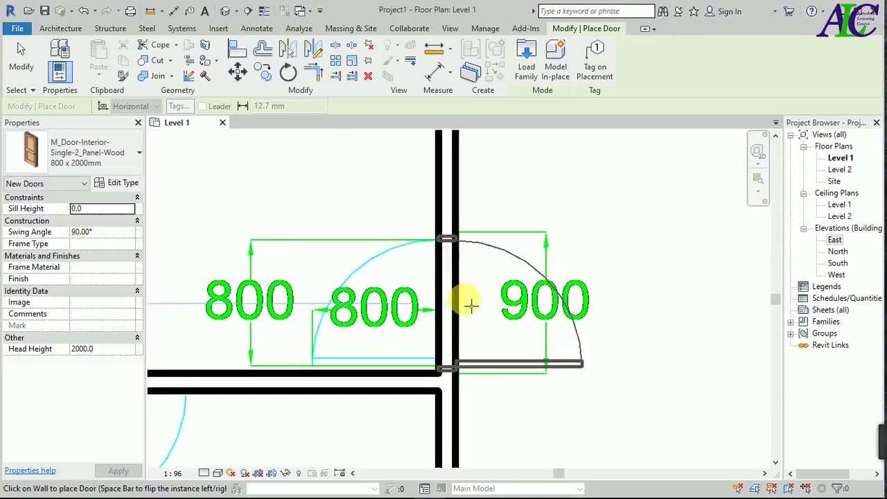
scroll(463, 300, up, 1)
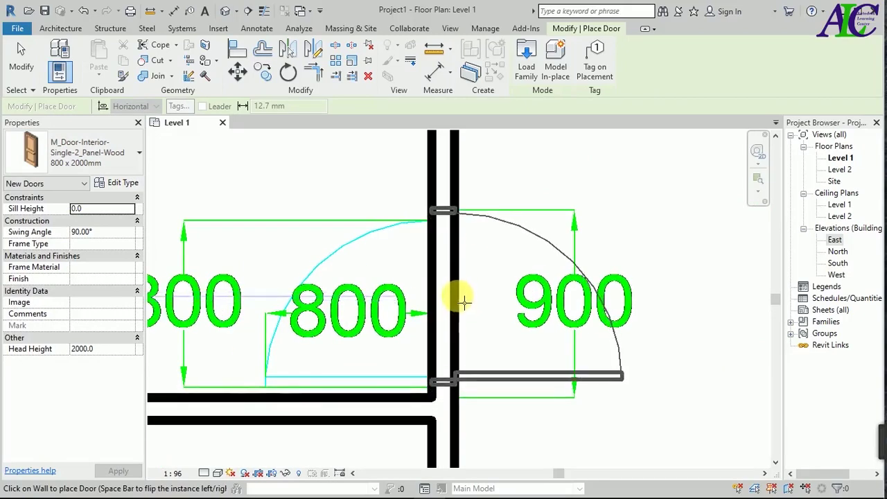
scroll(458, 302, down, 1)
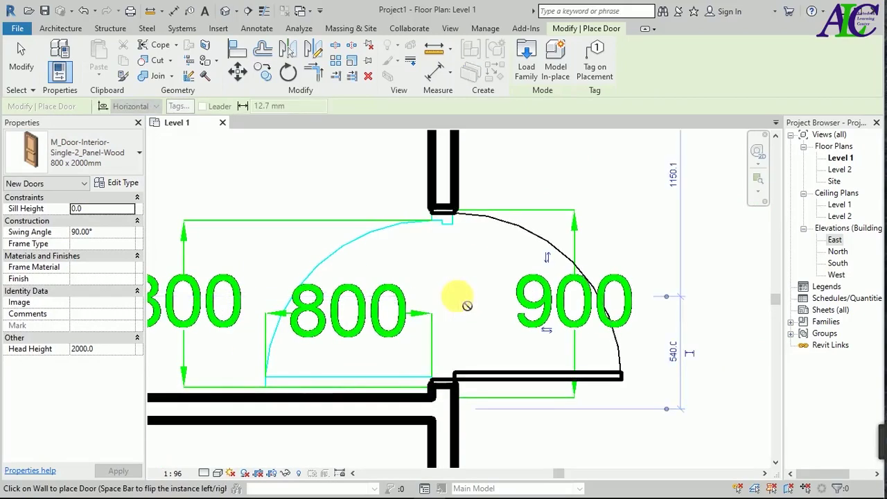
scroll(517, 315, down, 2)
scroll(518, 314, down, 2)
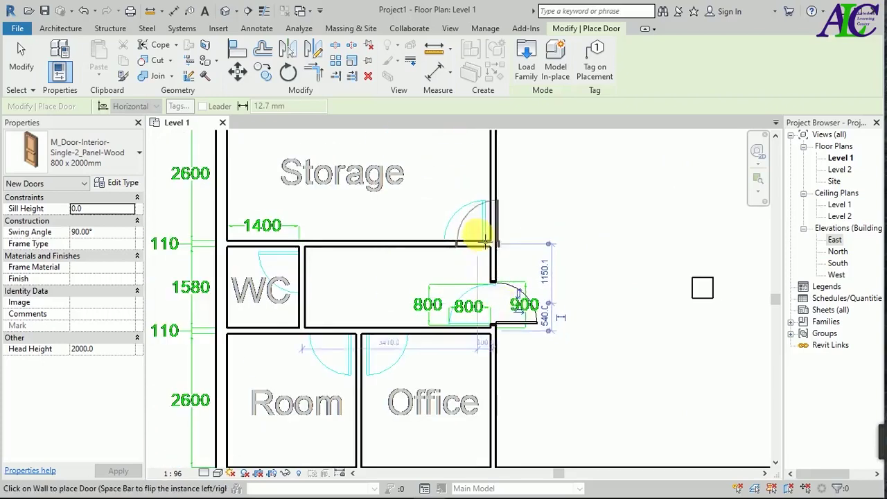
scroll(488, 243, up, 1)
scroll(485, 248, up, 1)
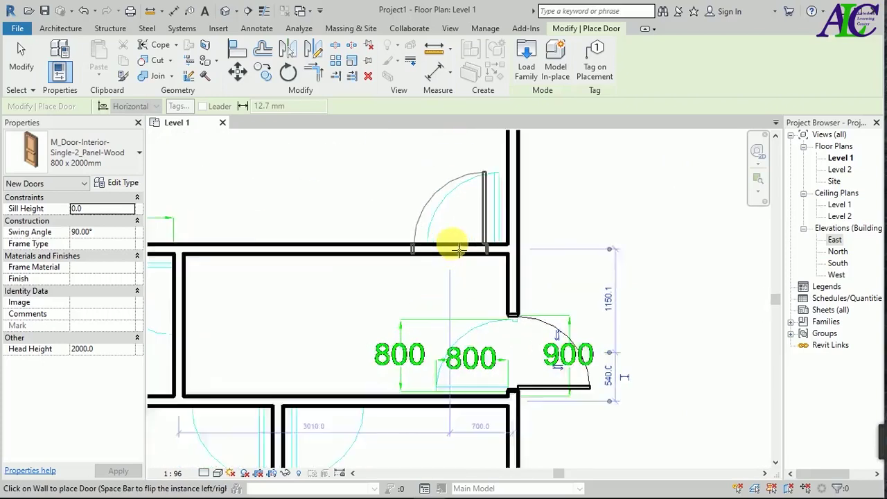
scroll(479, 248, up, 1)
click(473, 249)
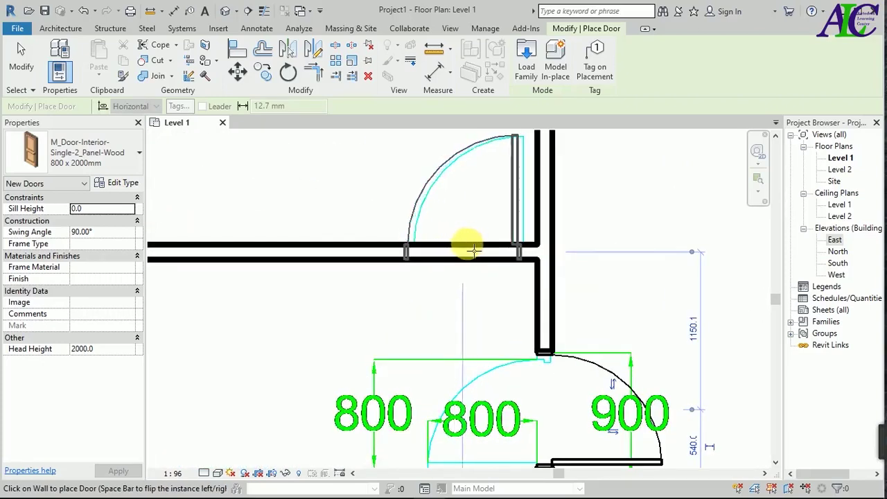
Place a door in the Room's wall next to the Office
scroll(456, 312, down, 2)
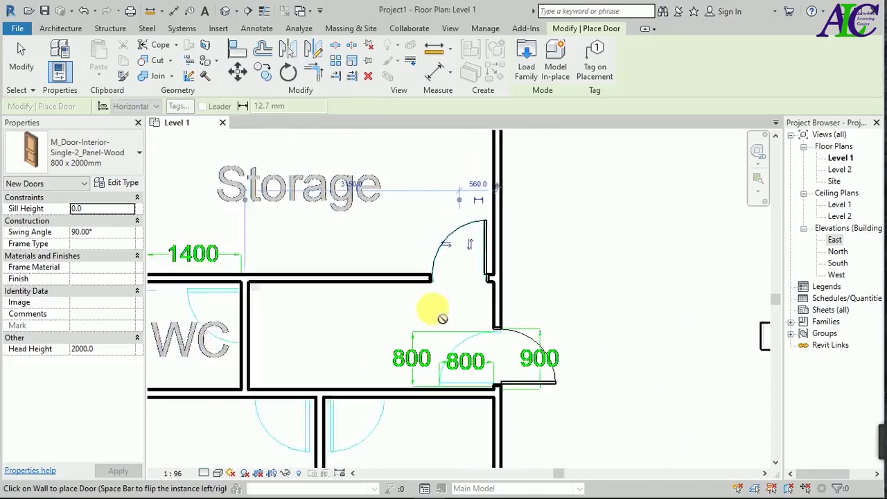
scroll(437, 311, up, 1)
scroll(182, 311, up, 1)
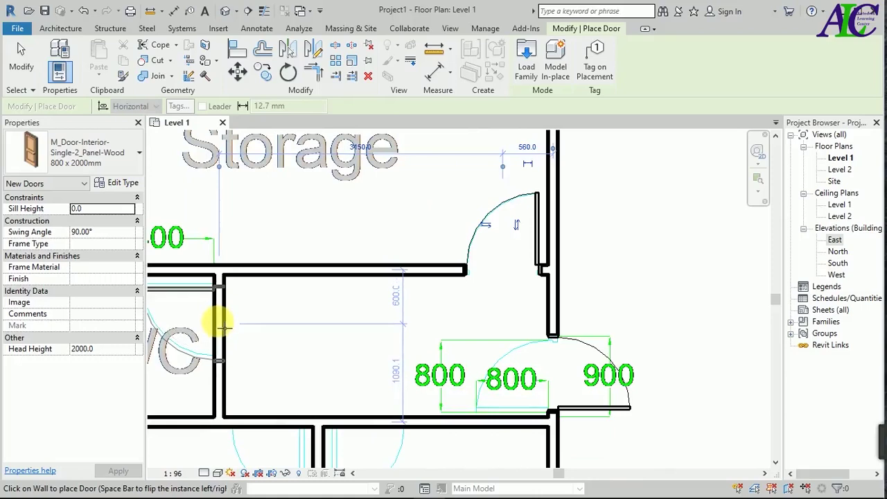
scroll(222, 323, up, 2)
scroll(222, 321, up, 1)
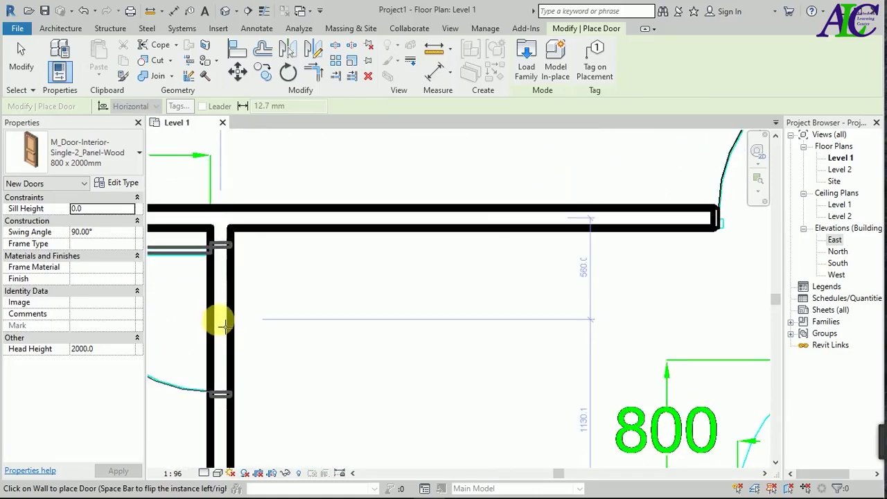
scroll(301, 300, down, 2)
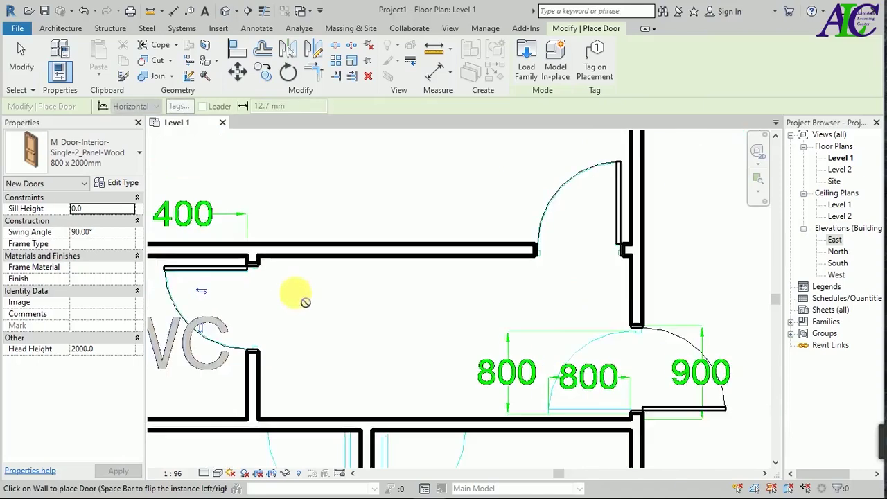
scroll(293, 296, down, 1)
scroll(329, 421, up, 2)
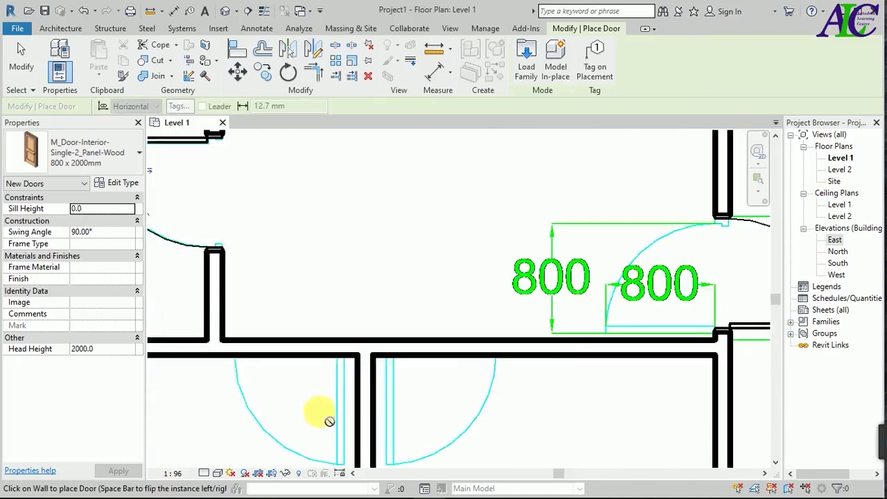
scroll(329, 421, up, 2)
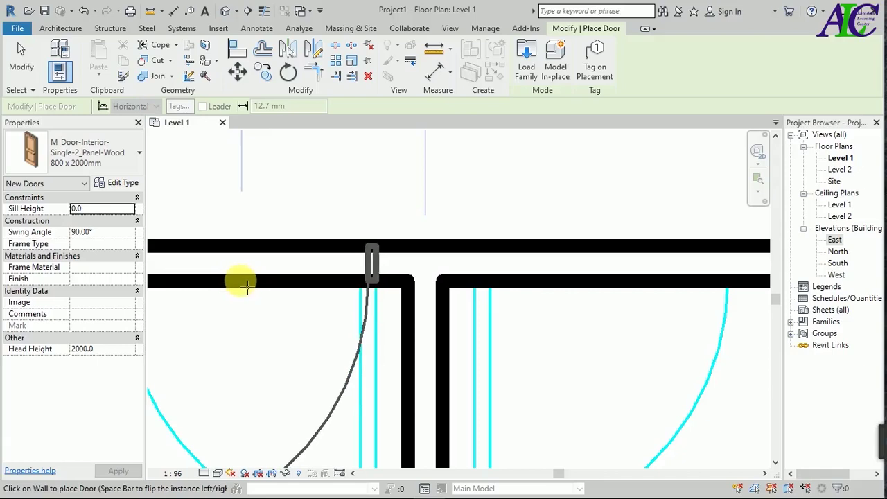
click(375, 280)
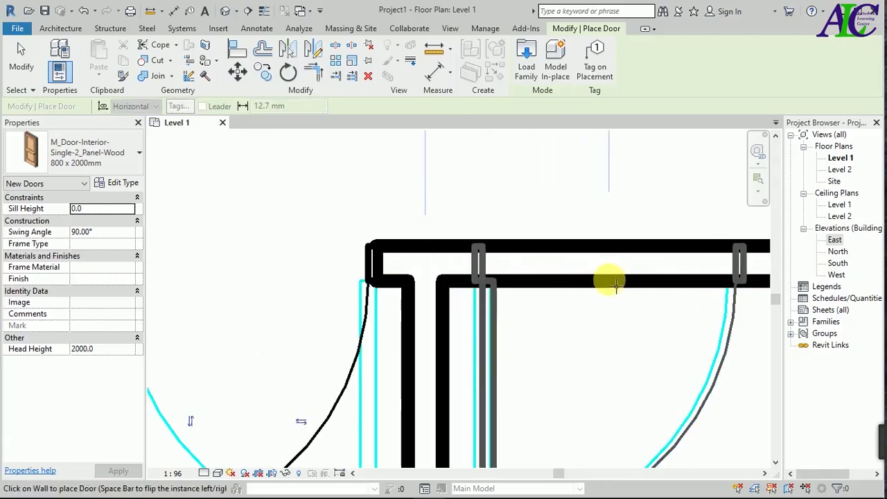
scroll(373, 271, down, 3)
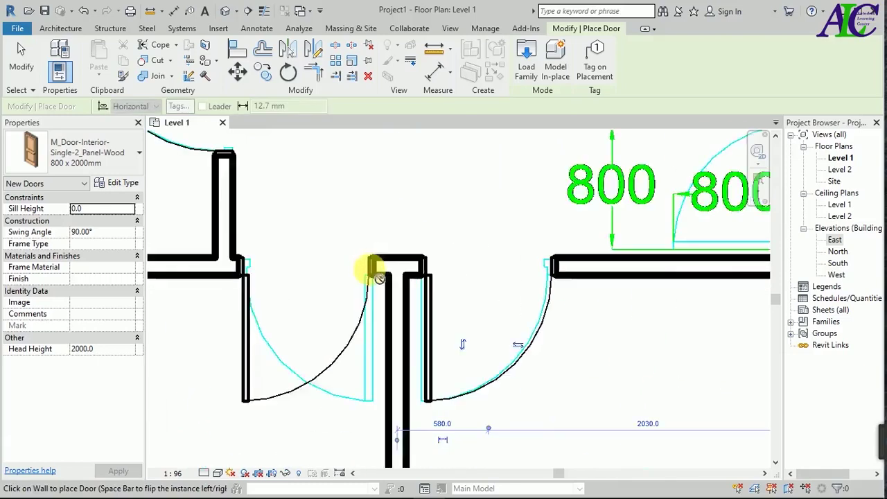
scroll(361, 274, down, 2)
scroll(348, 277, down, 1)
scroll(343, 277, down, 2)
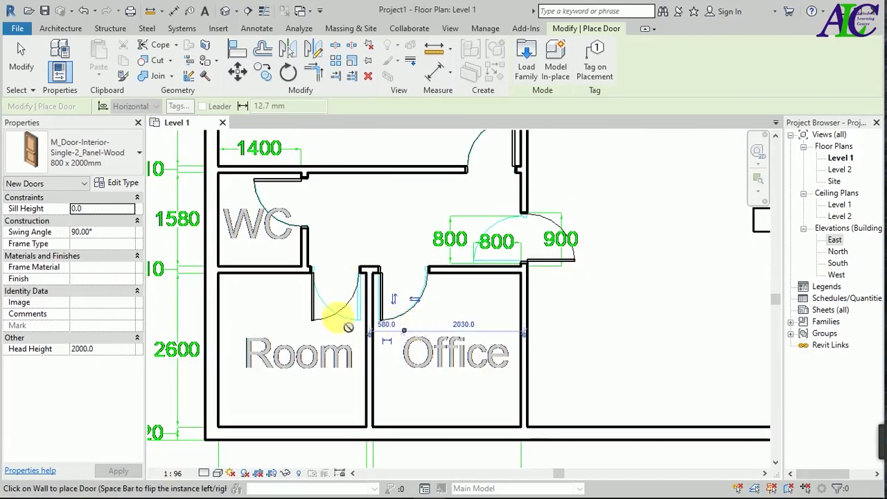
scroll(336, 324, up, 2)
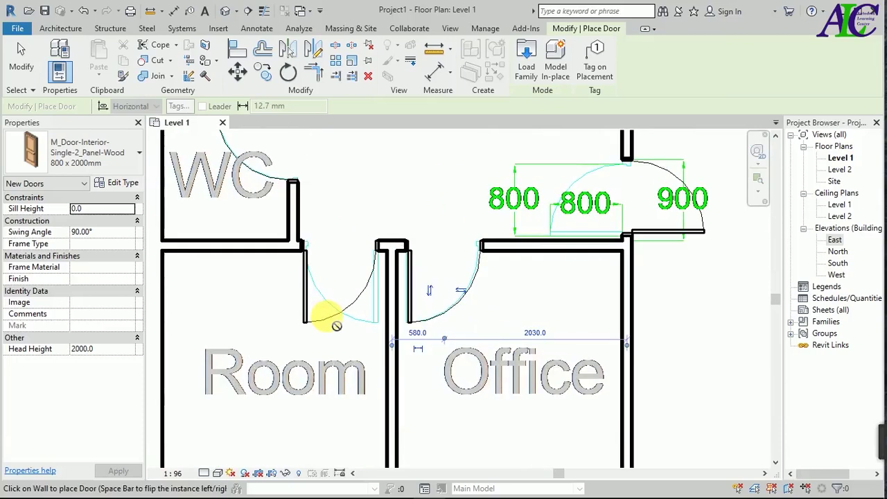
Flip the new Room door so it hinges on the other jamb
key(Escape)
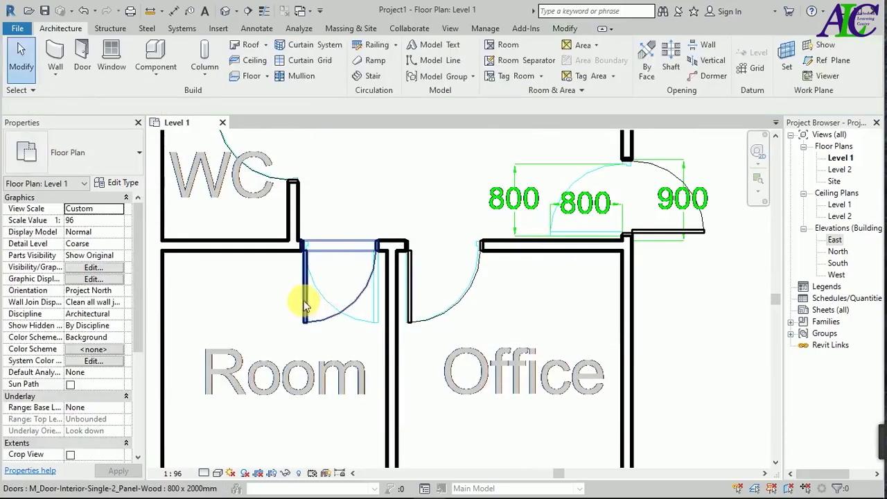
click(345, 308)
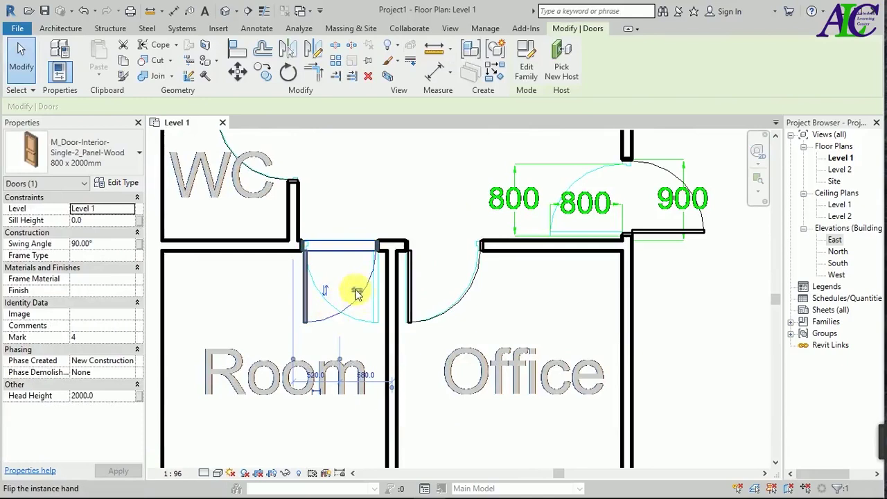
key(space)
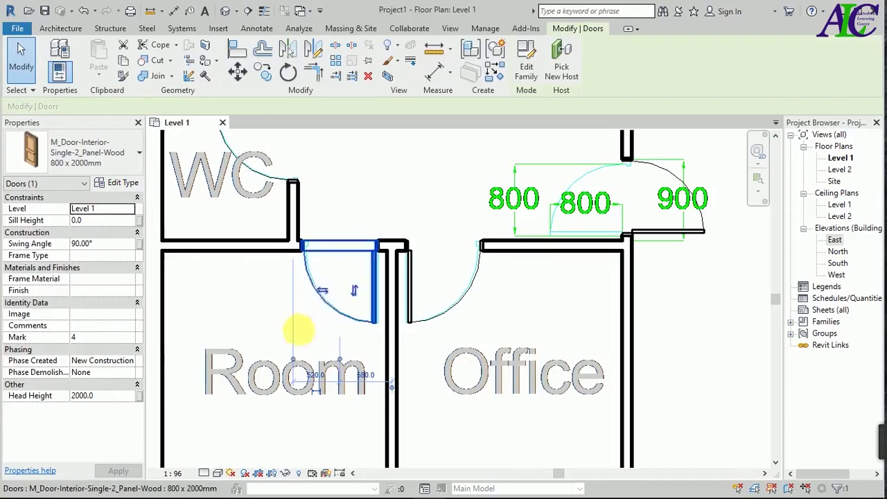
scroll(300, 337, down, 1)
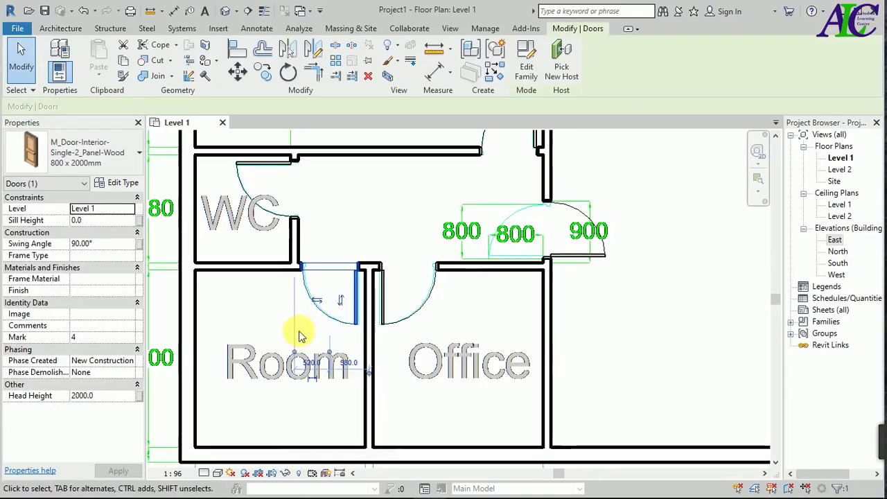
Reverse the facing of the 900 door
click(589, 256)
scroll(586, 234, up, 1)
click(580, 243)
scroll(482, 333, down, 1)
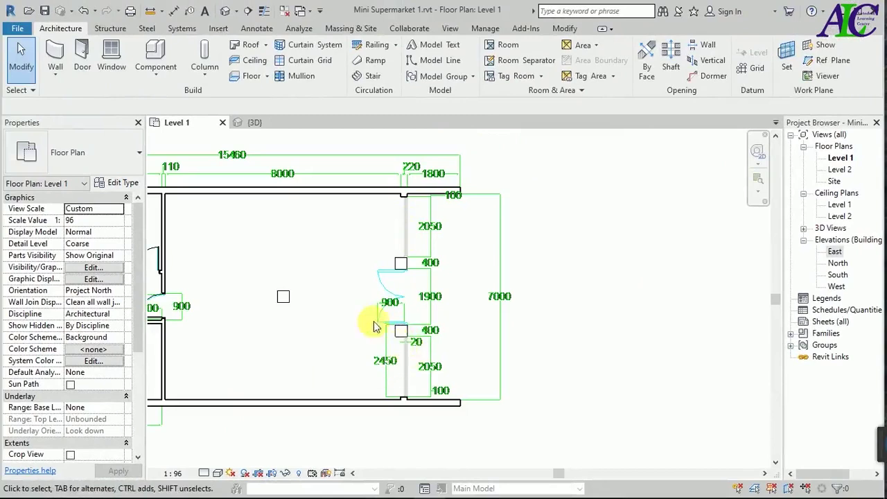
Start a Curtain Wall: Exterior Glazing wall and duplicate its type as 'Exterior Glazing 5'
click(58, 55)
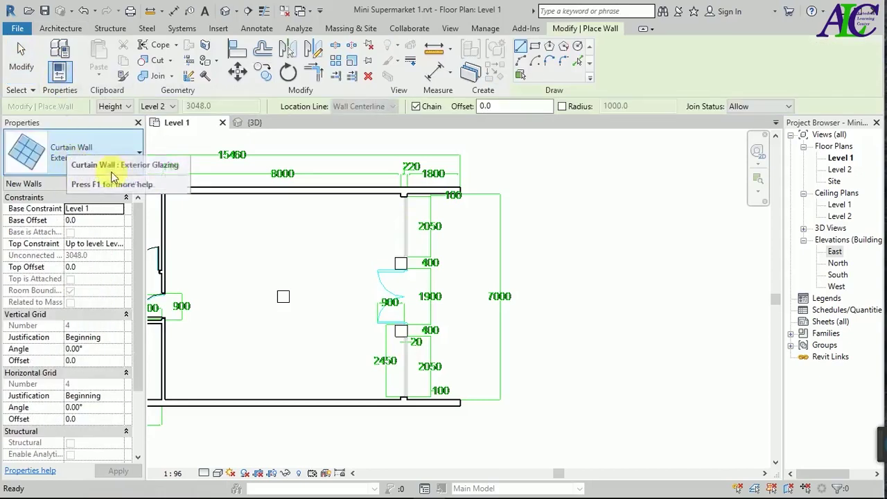
click(138, 153)
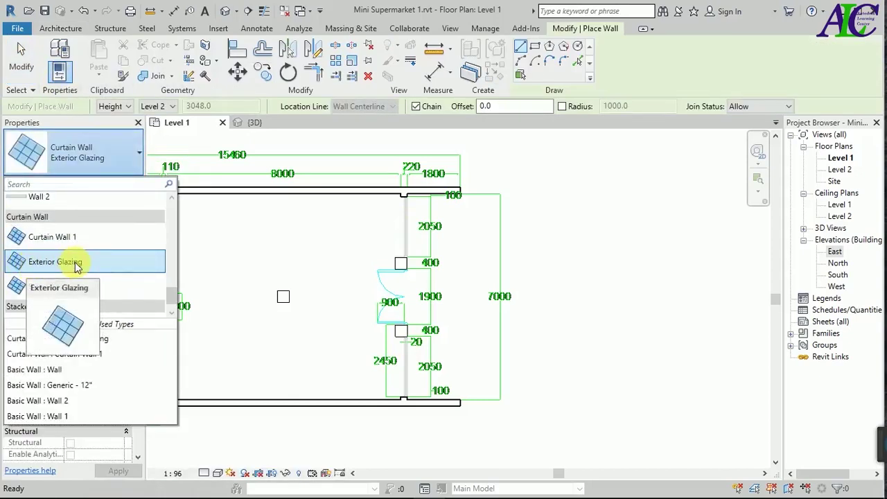
click(76, 267)
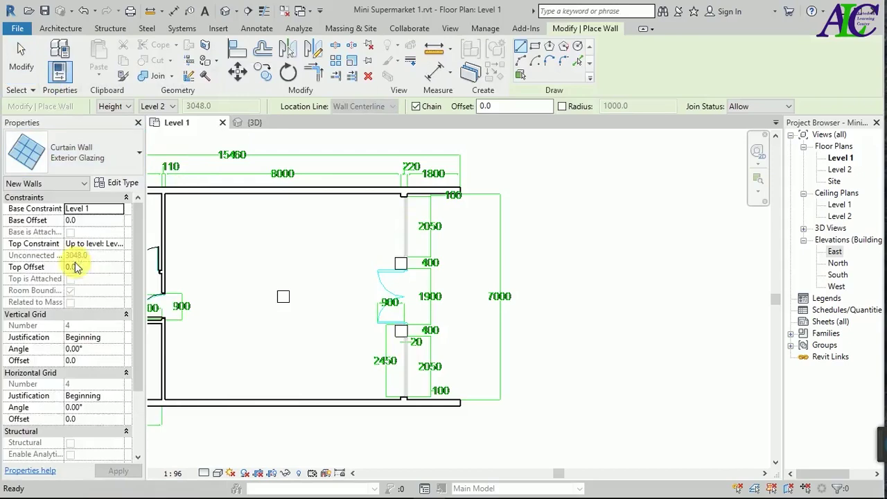
click(123, 185)
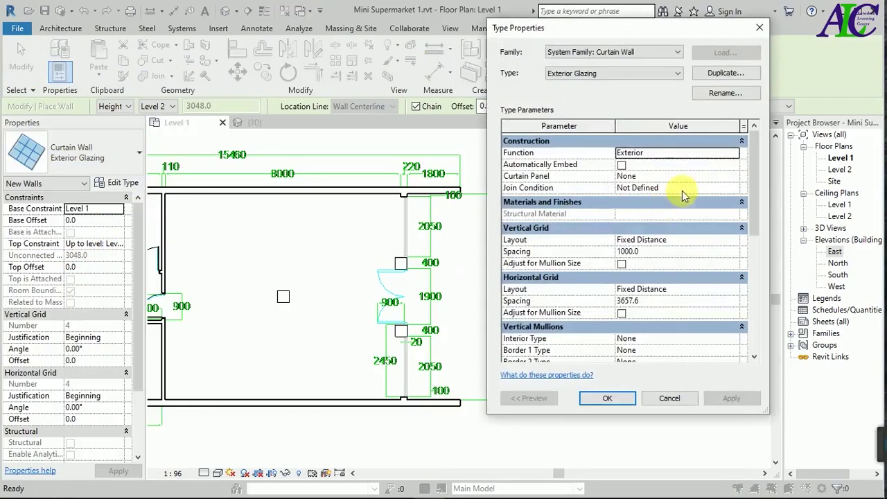
click(724, 72)
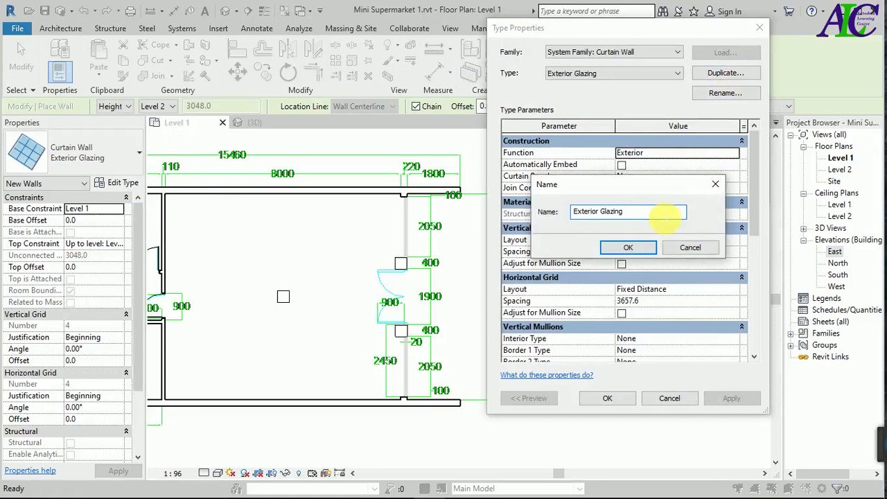
click(641, 251)
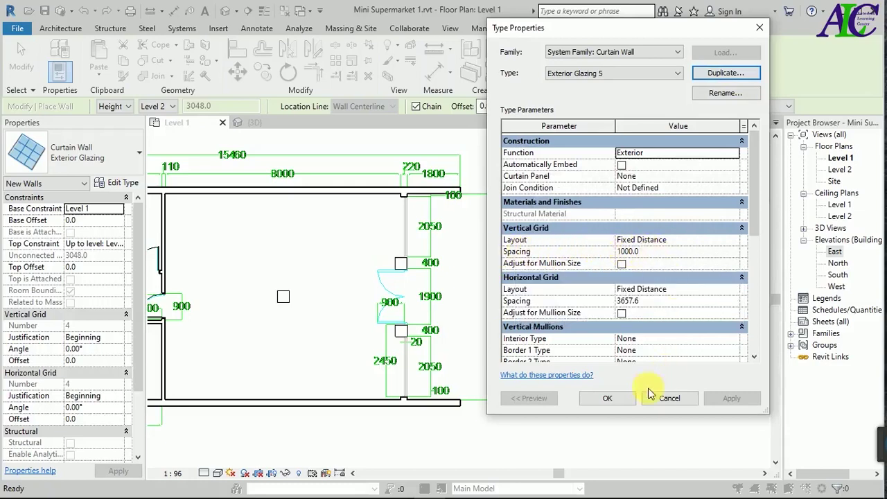
click(622, 399)
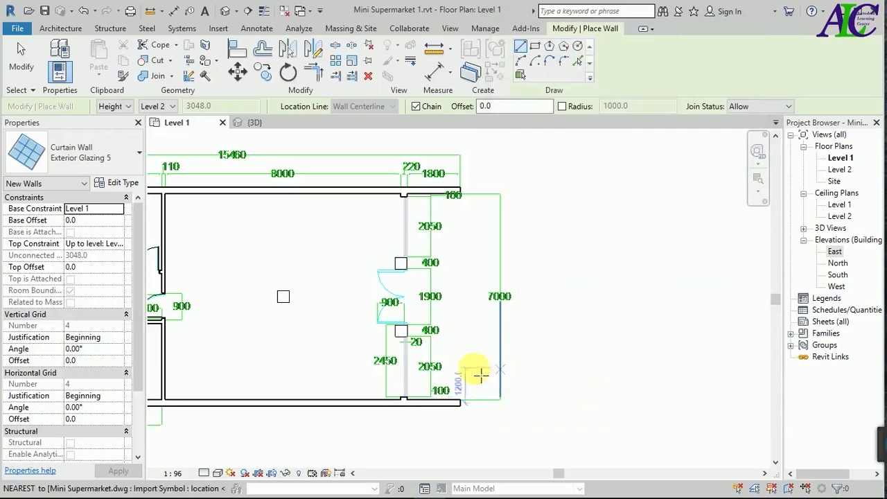
Draw an Exterior Glazing 5 curtain wall from the column corner down to the bottom wall notch
scroll(420, 393, up, 1)
scroll(421, 394, up, 1)
scroll(421, 394, up, 1)
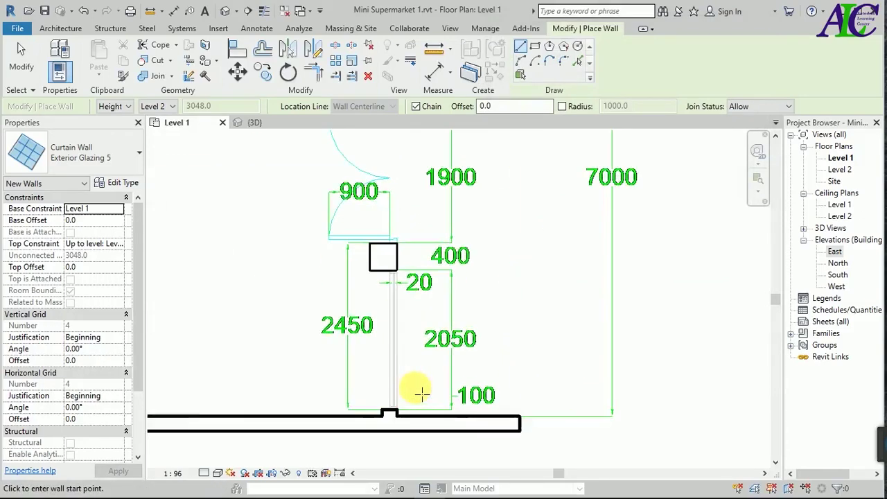
scroll(418, 393, up, 2)
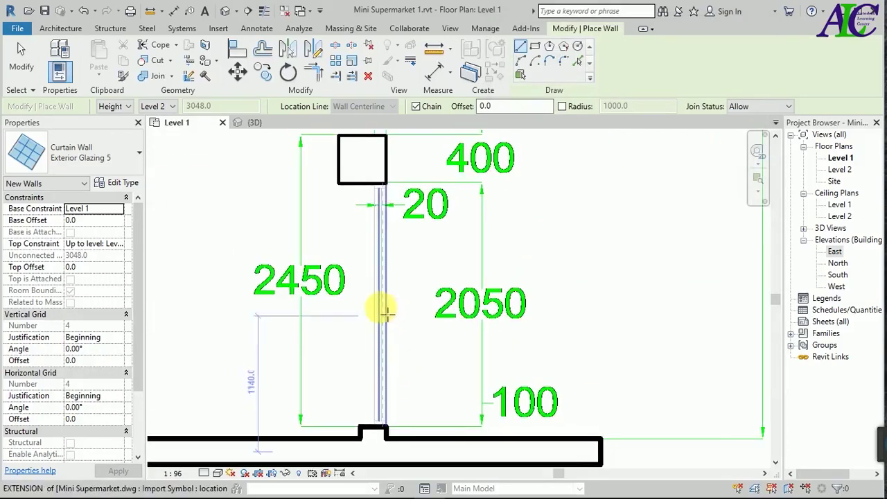
scroll(376, 195, up, 2)
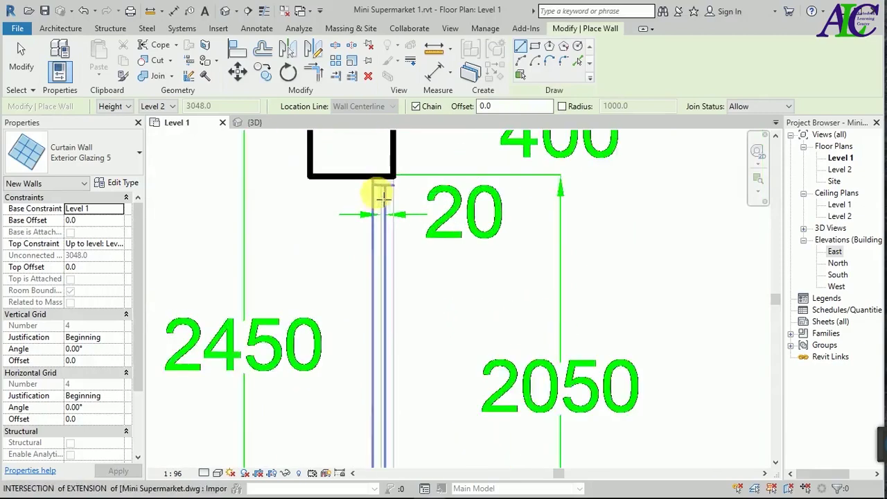
scroll(395, 229, up, 1)
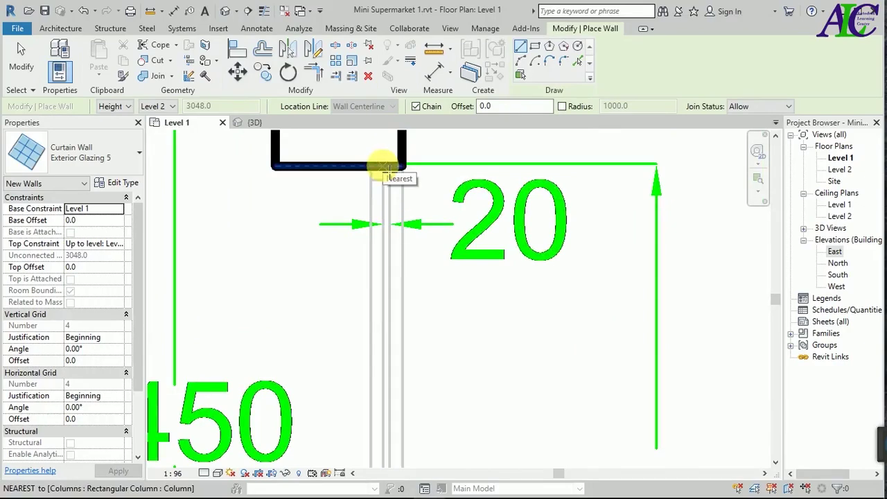
click(387, 166)
scroll(367, 236, down, 1)
scroll(378, 234, down, 1)
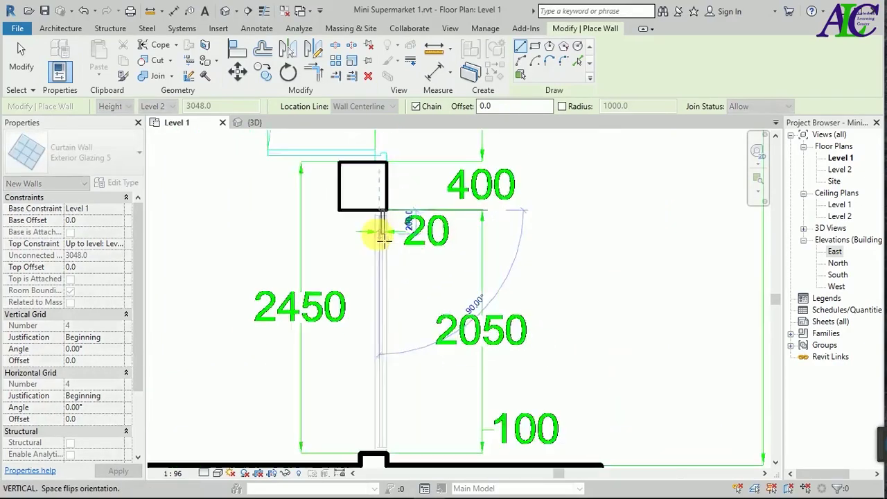
scroll(381, 235, down, 1)
scroll(380, 406, up, 1)
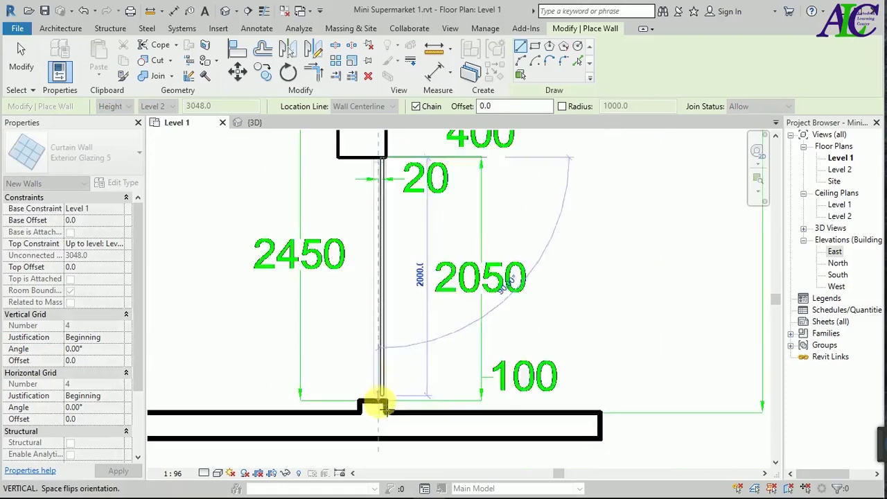
scroll(381, 405, up, 1)
scroll(381, 404, up, 1)
scroll(382, 401, up, 1)
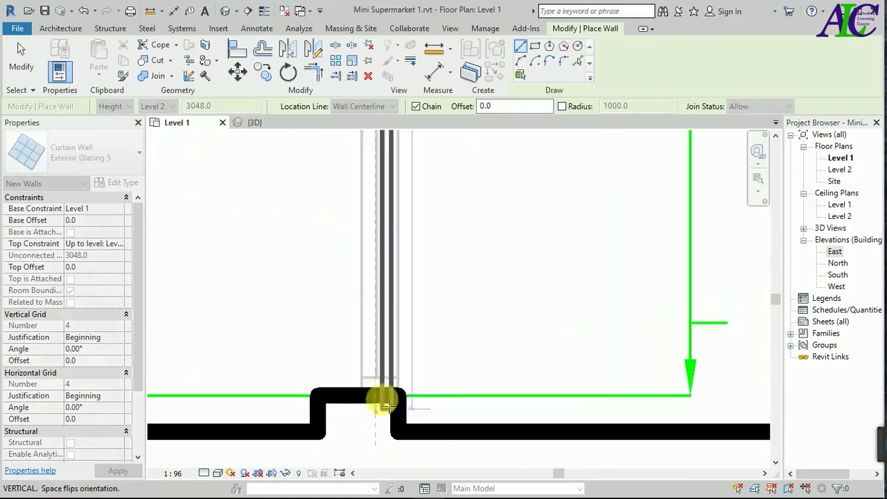
click(390, 398)
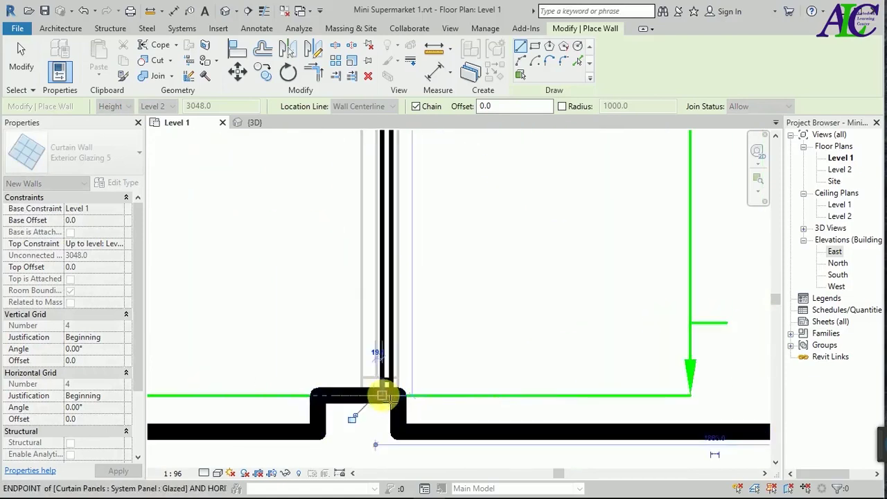
Cancel the stray angled preview and start the curtain wall at the wall notch above the 2050 span
key(Escape)
scroll(478, 350, down, 1)
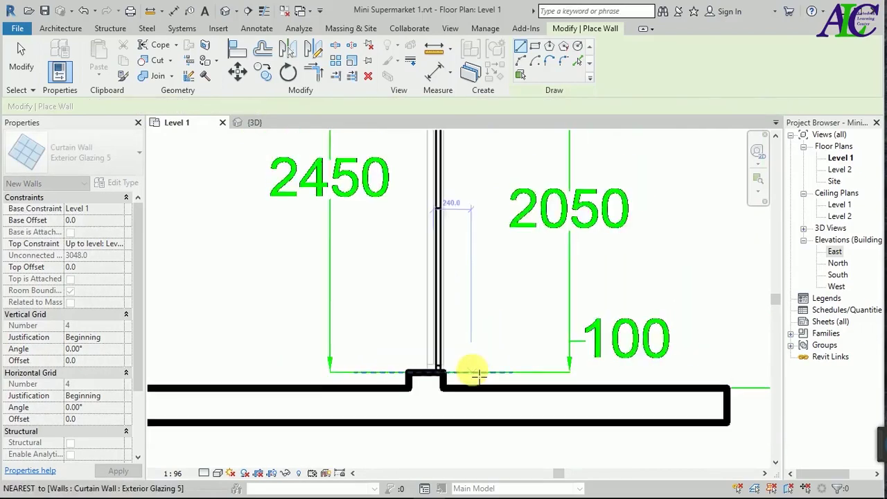
scroll(469, 368, down, 1)
scroll(471, 367, down, 1)
scroll(472, 367, down, 2)
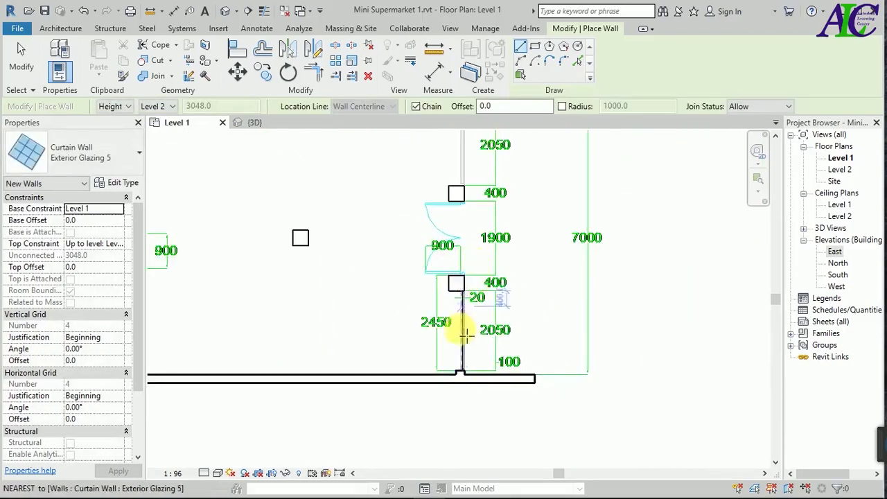
scroll(485, 367, down, 2)
scroll(464, 147, up, 2)
scroll(459, 168, up, 1)
scroll(460, 168, up, 2)
scroll(459, 162, up, 1)
scroll(489, 187, down, 1)
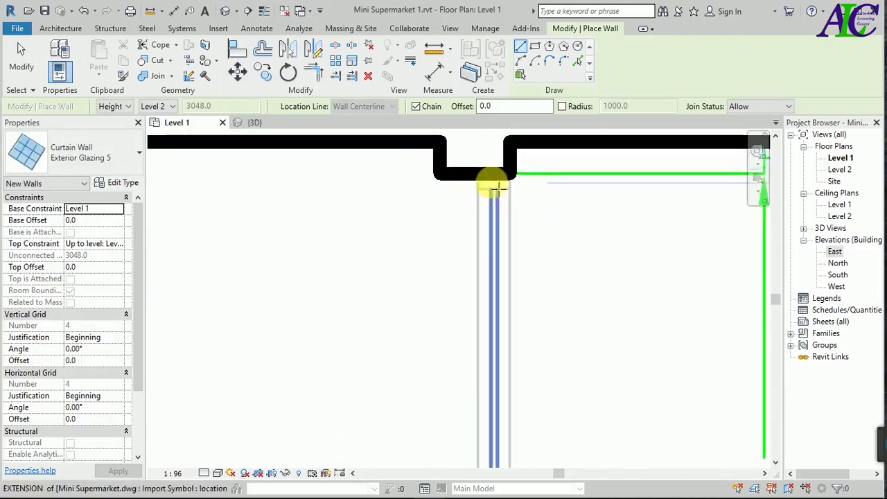
scroll(489, 179, up, 3)
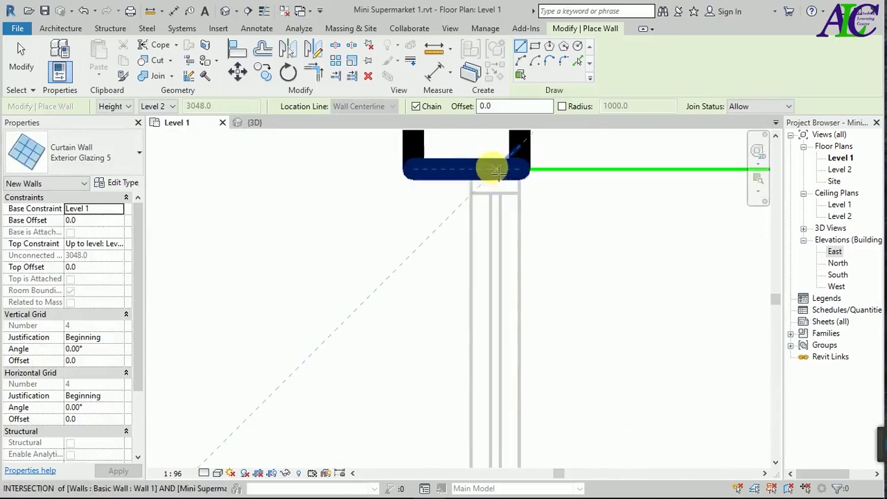
click(493, 172)
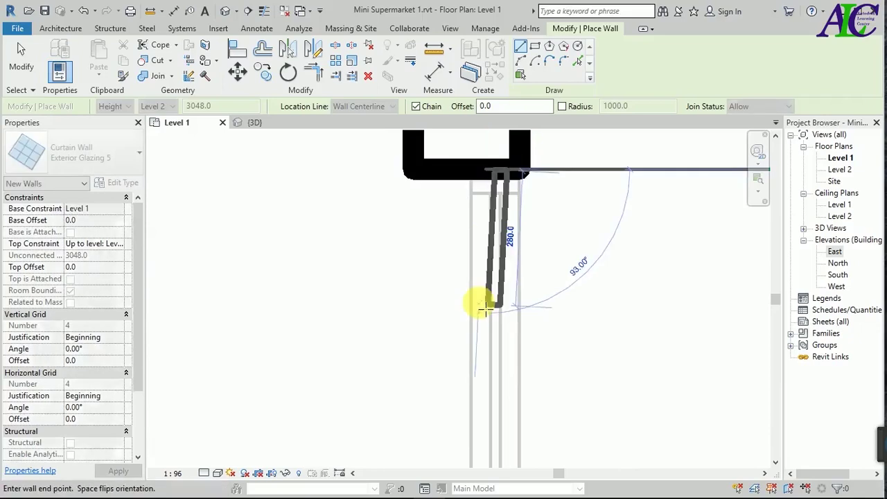
scroll(486, 283, down, 1)
scroll(489, 277, down, 2)
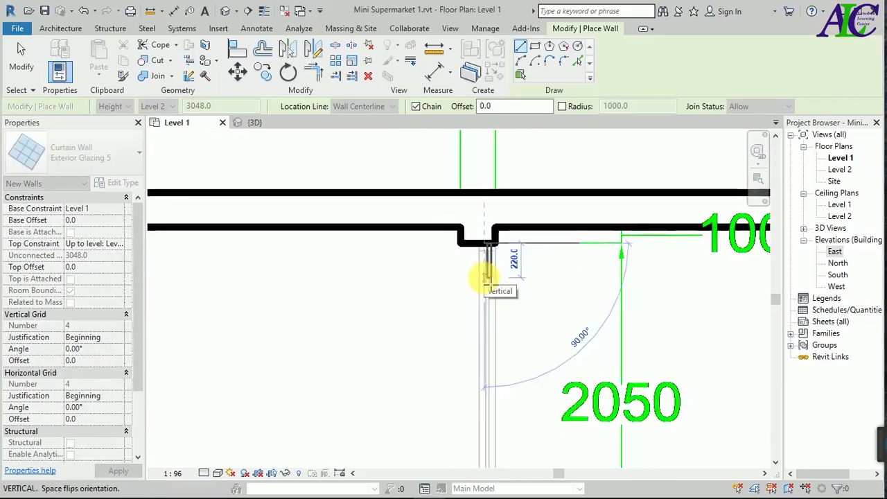
scroll(486, 272, down, 2)
scroll(475, 415, up, 1)
scroll(482, 405, up, 2)
scroll(486, 384, up, 2)
scroll(490, 370, up, 2)
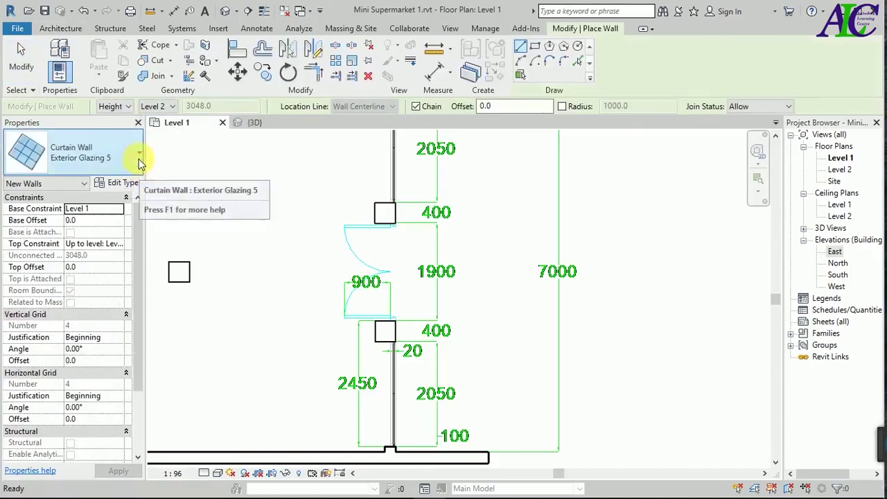
Switch the wall type to Basic Wall: Wall
click(139, 159)
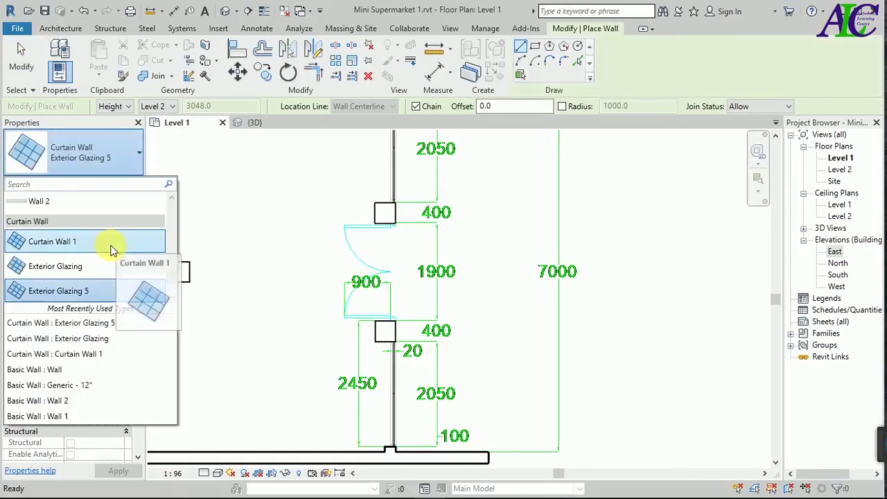
scroll(102, 239, up, 1)
scroll(102, 250, up, 1)
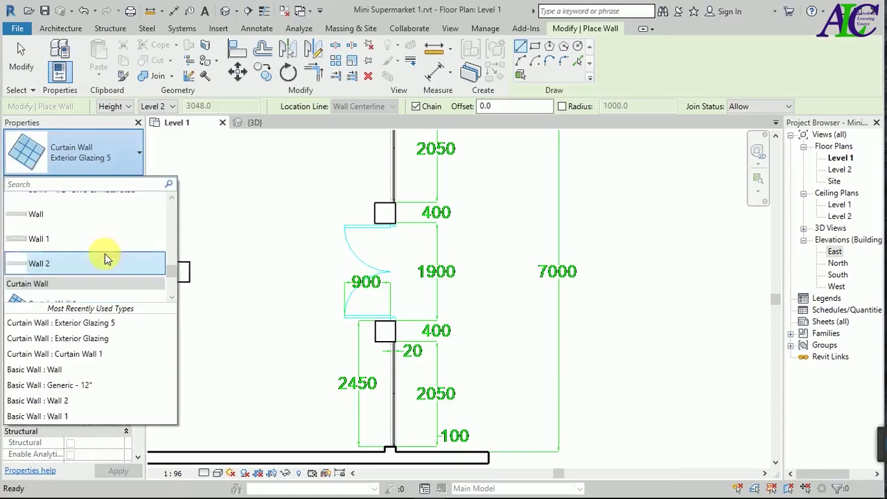
scroll(101, 249, up, 1)
scroll(81, 220, up, 1)
click(69, 217)
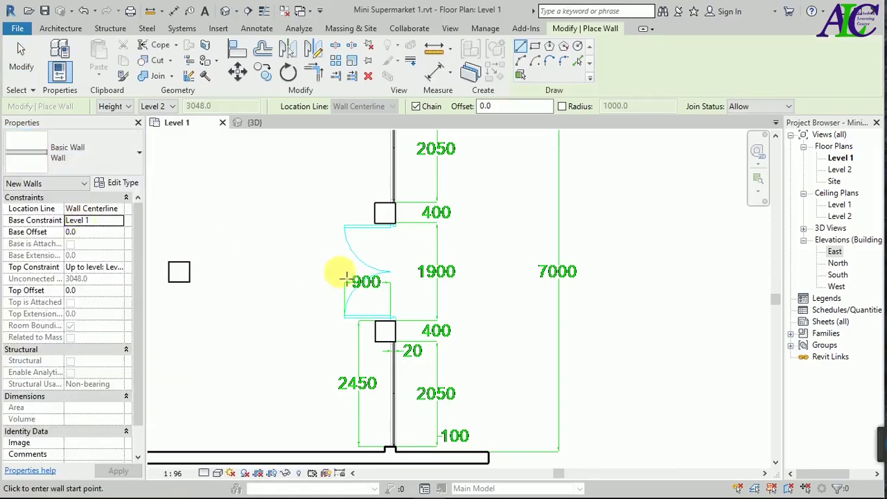
scroll(401, 239, up, 2)
scroll(402, 241, up, 1)
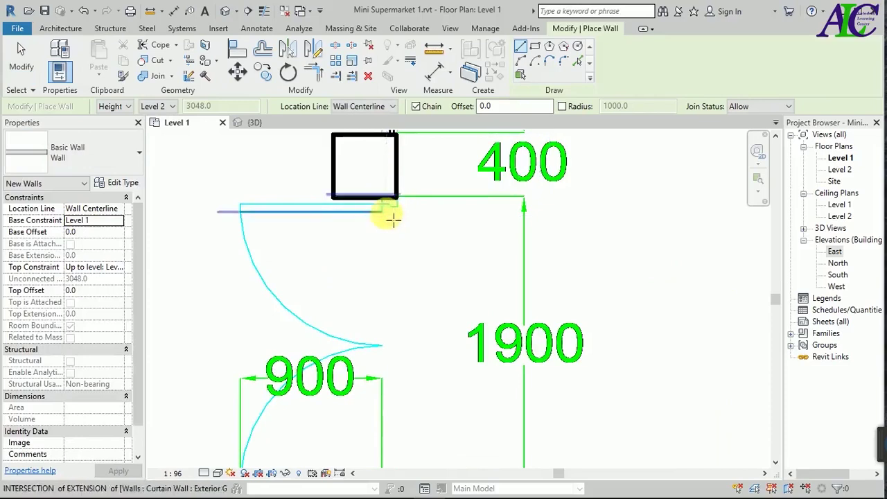
scroll(390, 212, up, 2)
Draw the basic wall from the upper column to the lower column across the 1900 opening
click(383, 195)
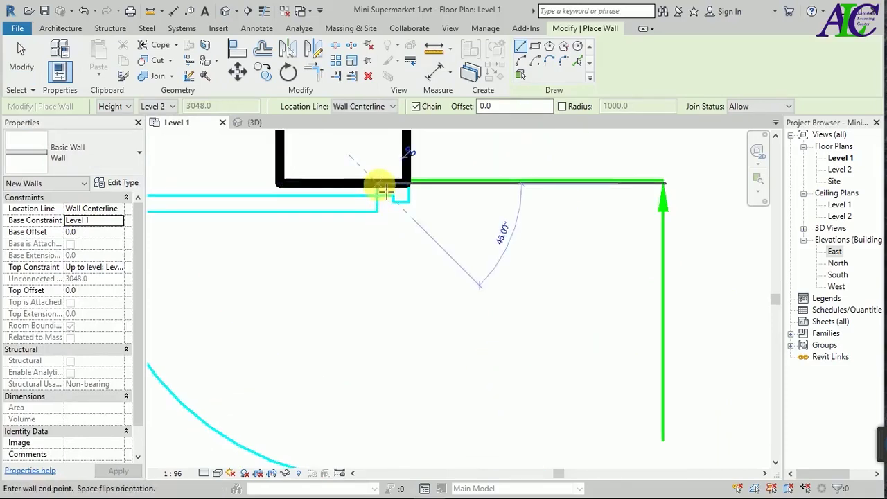
scroll(371, 264, down, 1)
scroll(380, 277, down, 1)
scroll(380, 277, down, 2)
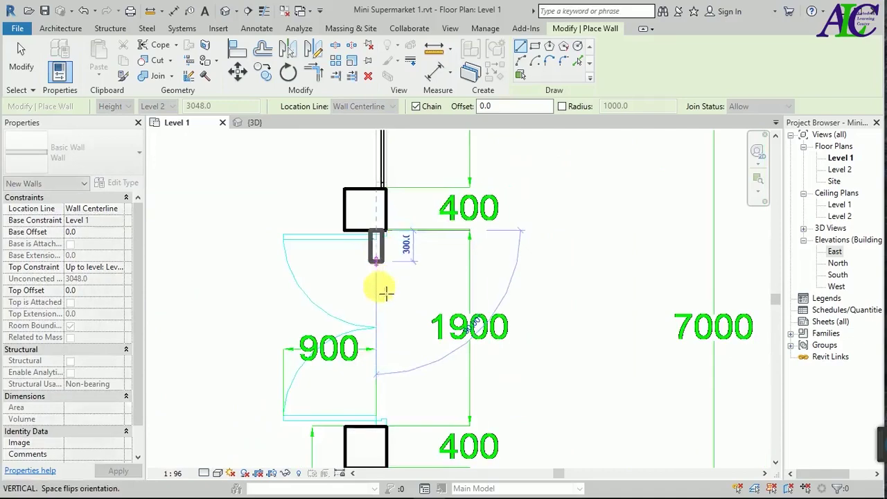
scroll(378, 419, up, 1)
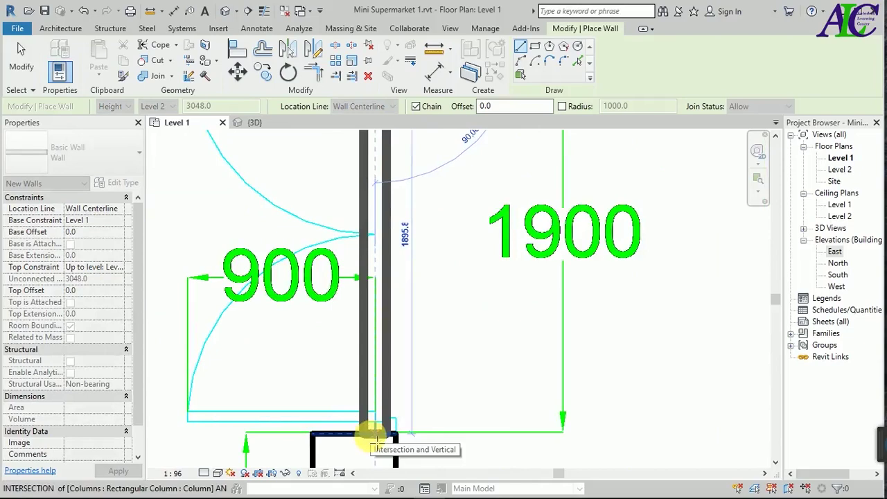
click(374, 440)
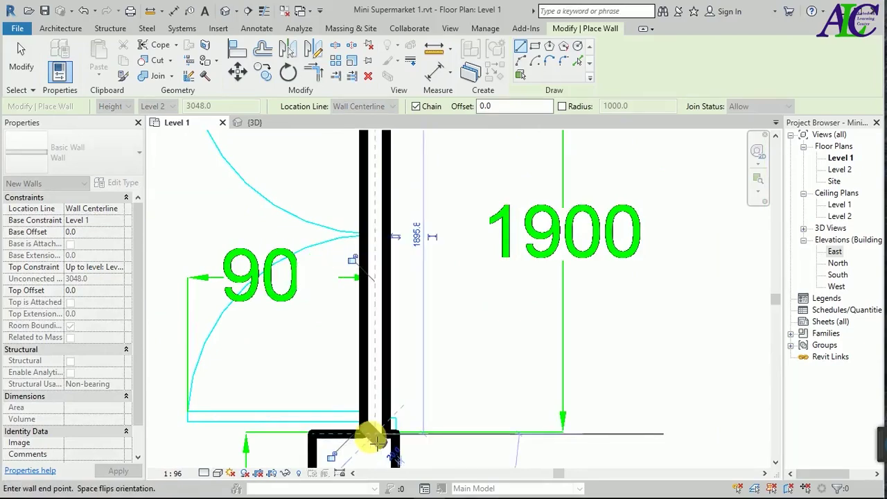
key(Escape)
scroll(343, 386, down, 1)
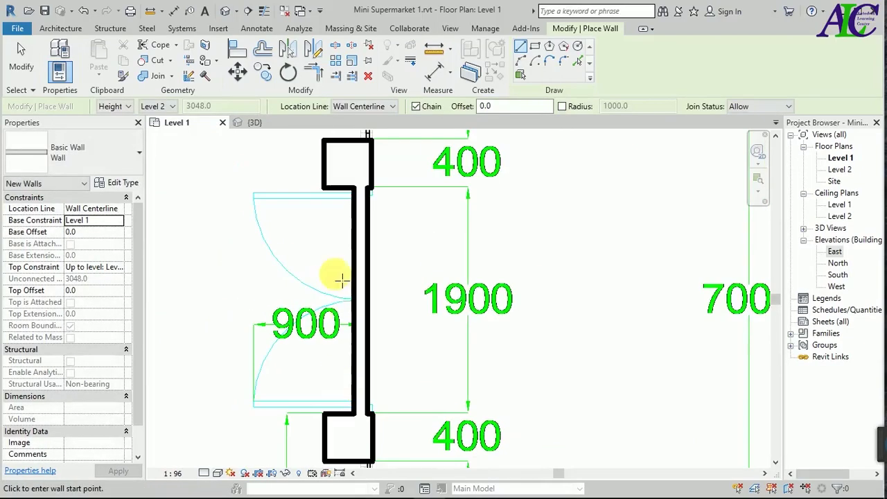
click(238, 48)
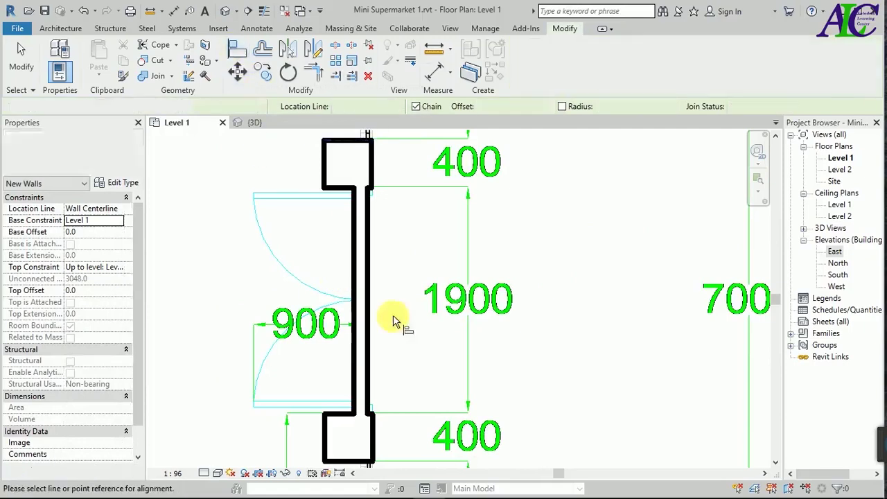
Align the new wall flush with the column face, then open the Insert tab
click(373, 185)
click(368, 221)
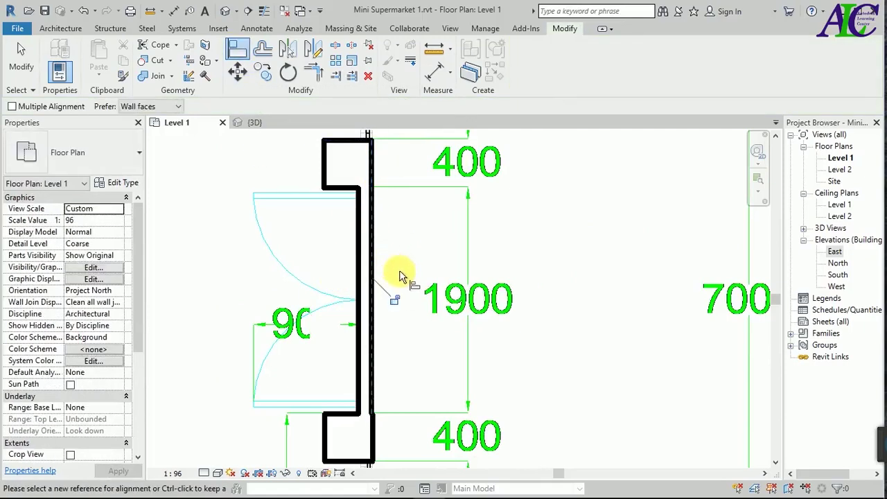
key(Escape)
key(Escape)
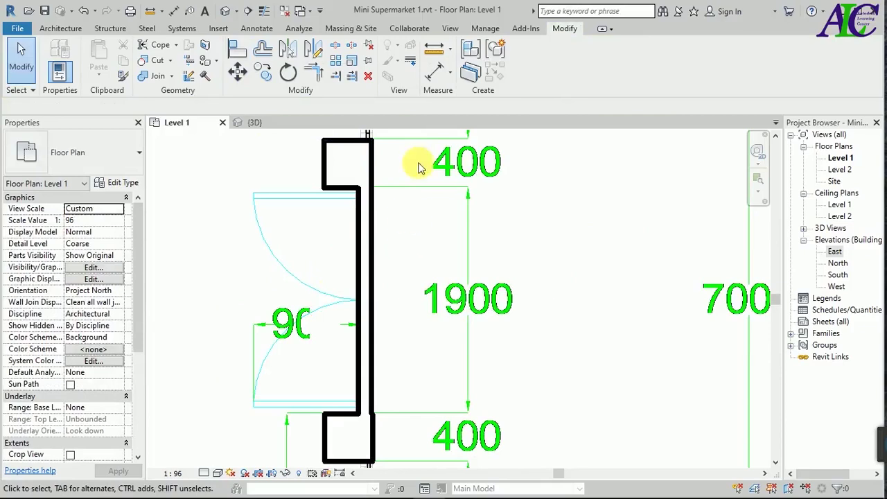
click(216, 30)
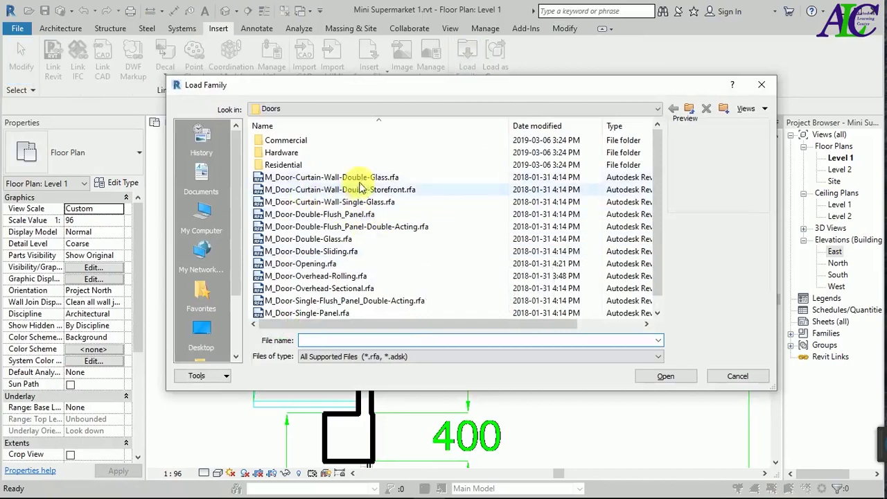
Preview the door families and load M_Door-Curtain-Wall-Double-Glass.rfa
click(322, 179)
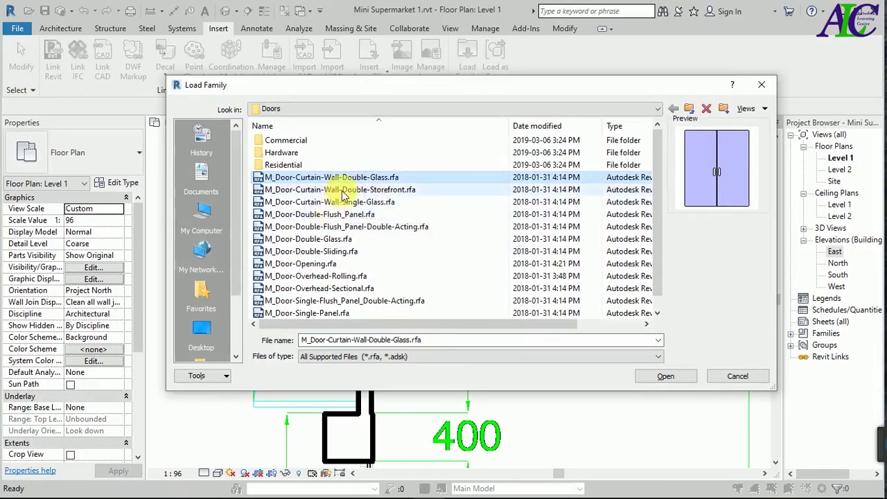
click(339, 189)
click(341, 202)
click(340, 213)
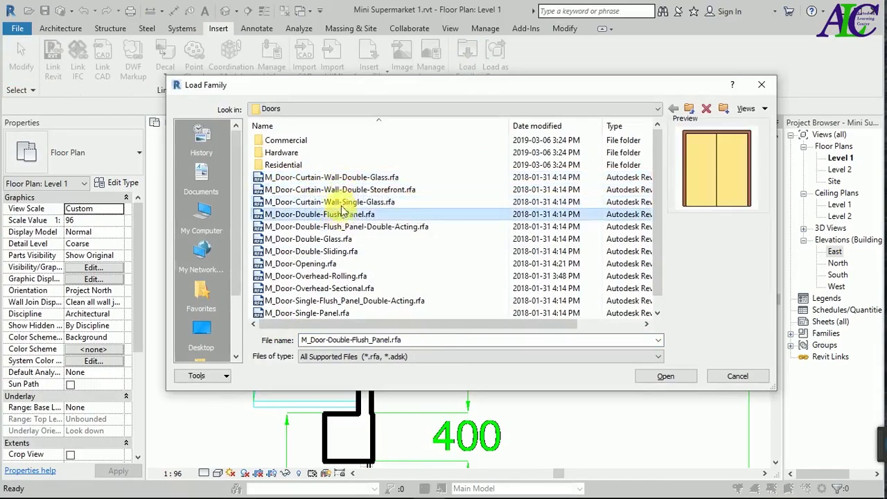
click(347, 178)
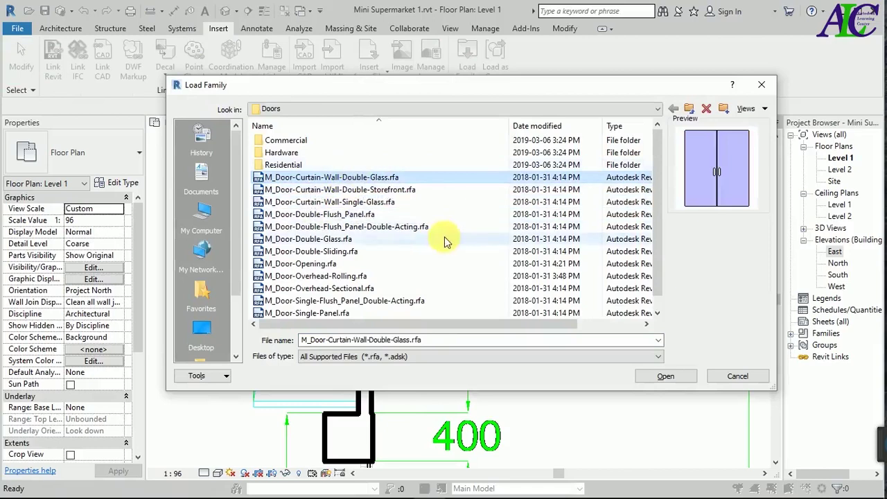
click(652, 377)
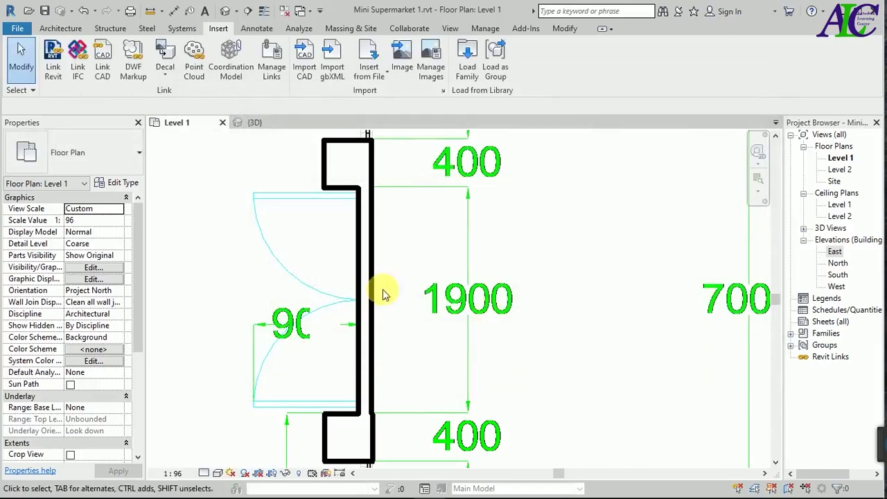
Place an 1800 x 2000mm M_Door-Interior-Double-Full Glass-Wood door centred in the new wall
click(61, 30)
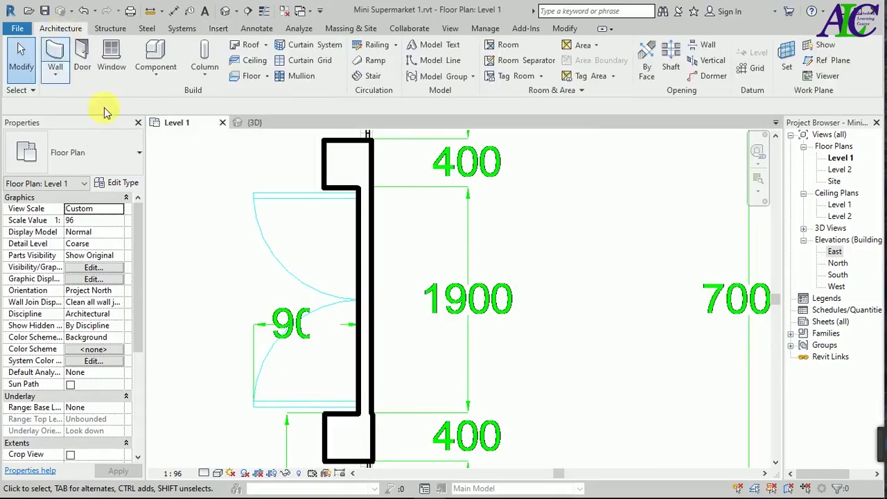
click(84, 54)
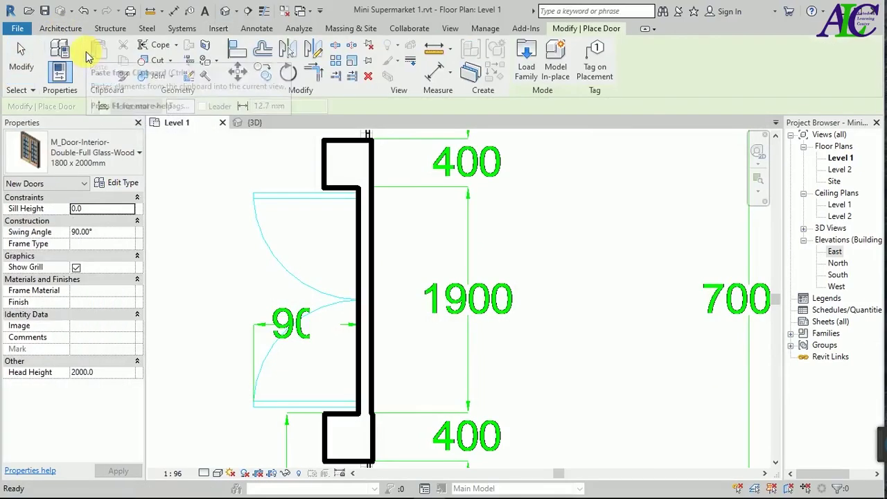
click(139, 154)
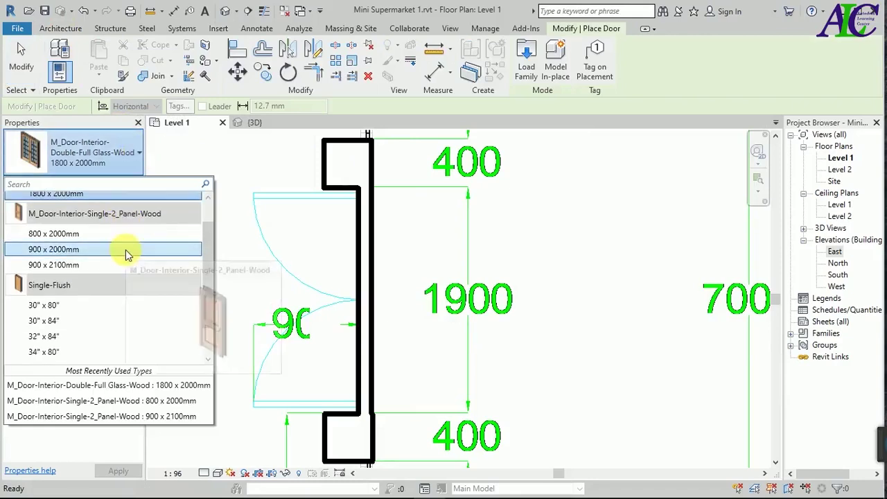
scroll(126, 254, up, 2)
scroll(118, 305, down, 2)
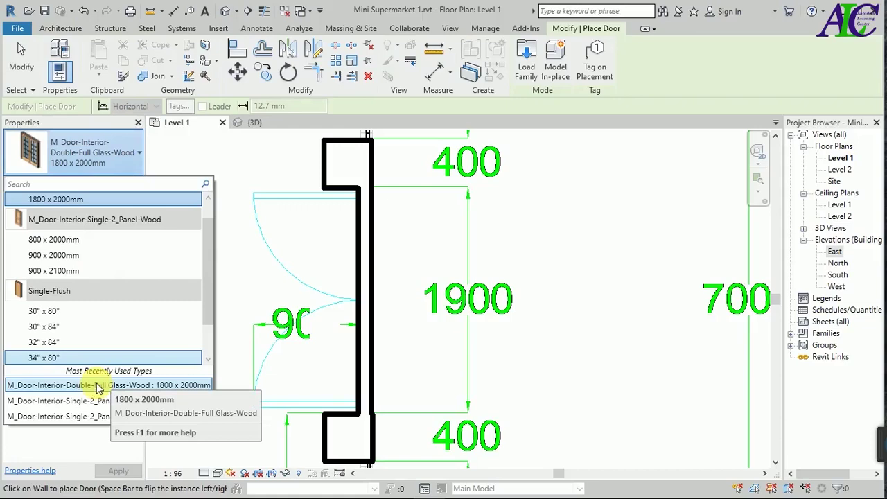
click(82, 387)
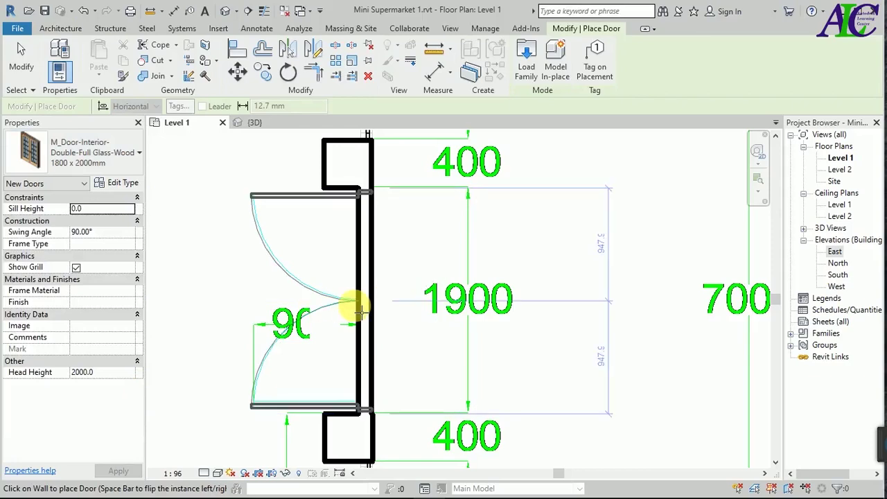
click(360, 308)
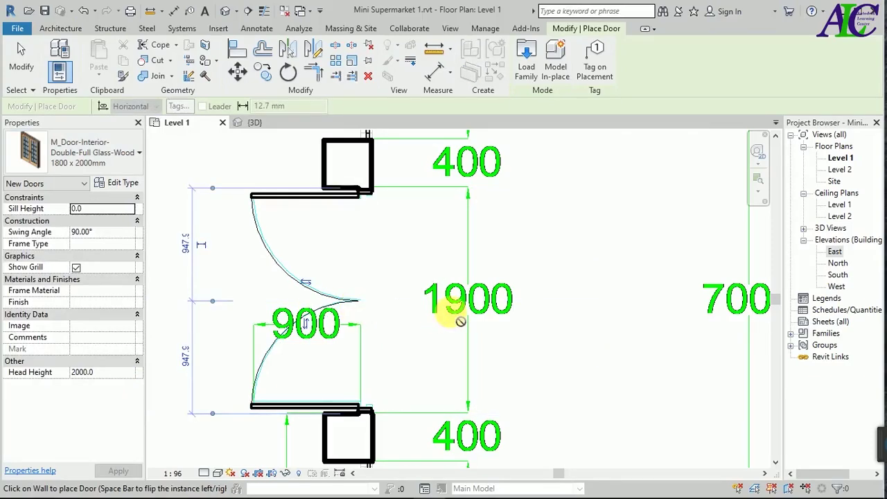
key(Escape)
key(Escape)
Check the plan, then select and delete the imported Mini Supermarket.dwg drawing
scroll(499, 317, down, 2)
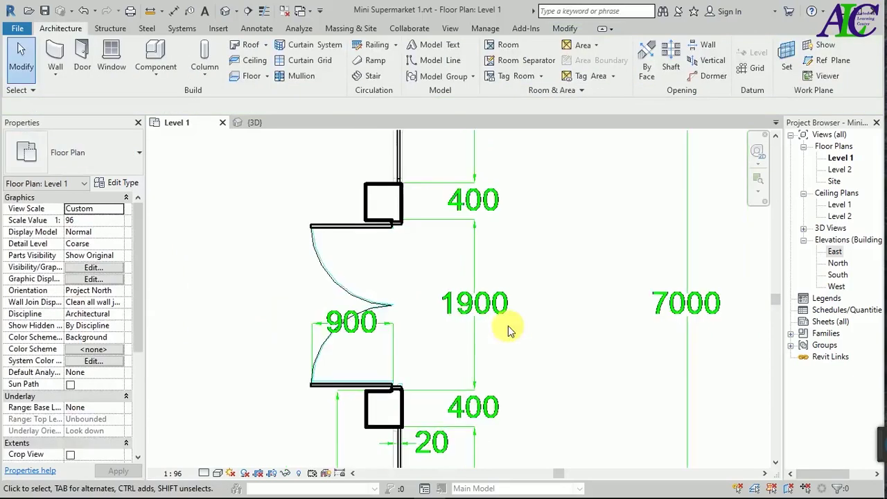
scroll(357, 310, down, 2)
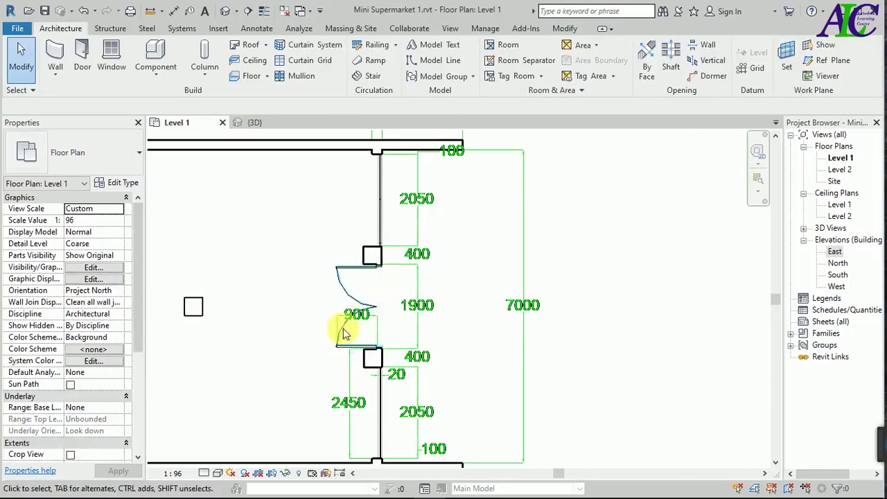
scroll(348, 307, down, 2)
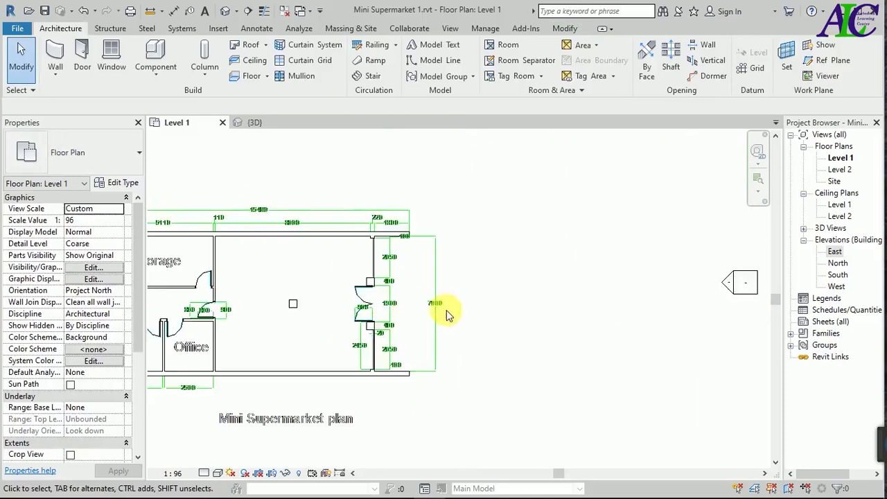
scroll(449, 316, down, 2)
scroll(236, 310, up, 2)
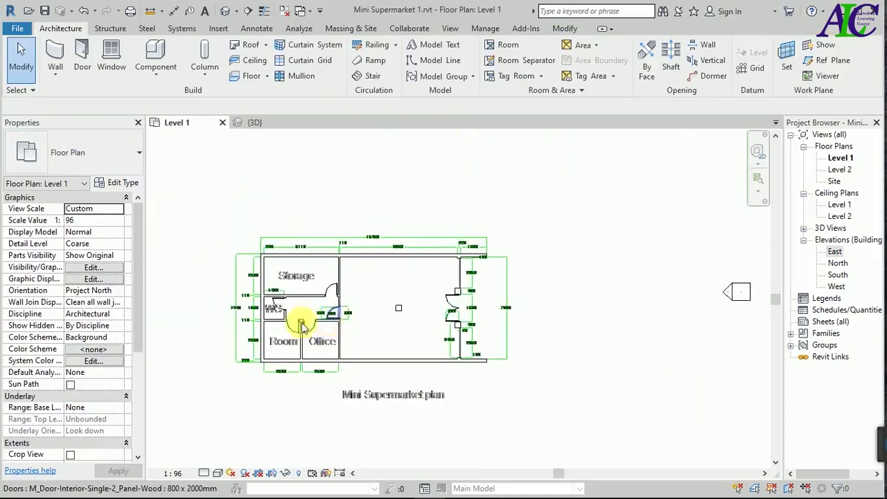
scroll(296, 321, up, 2)
scroll(337, 284, down, 2)
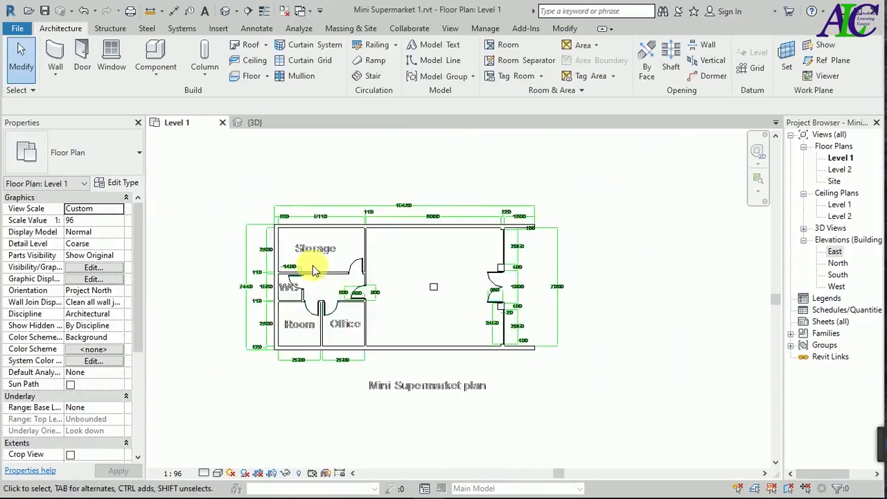
scroll(362, 328, up, 1)
scroll(362, 328, up, 1)
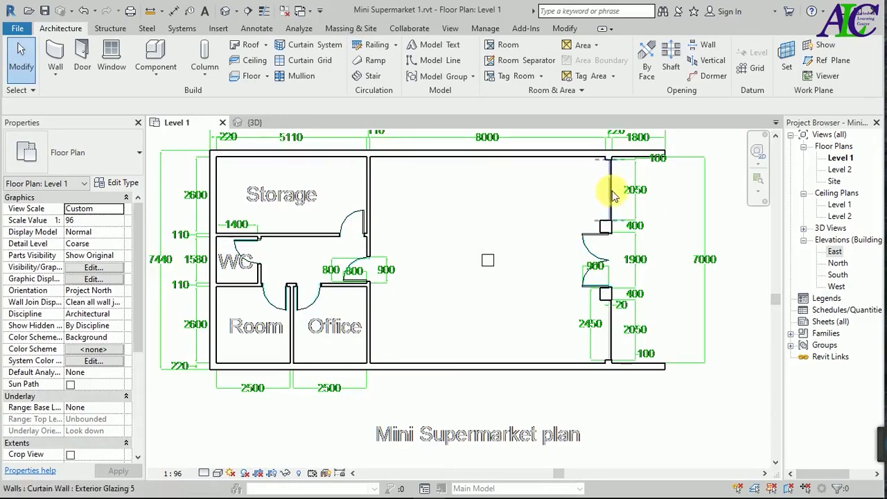
scroll(447, 277, down, 1)
scroll(485, 291, down, 1)
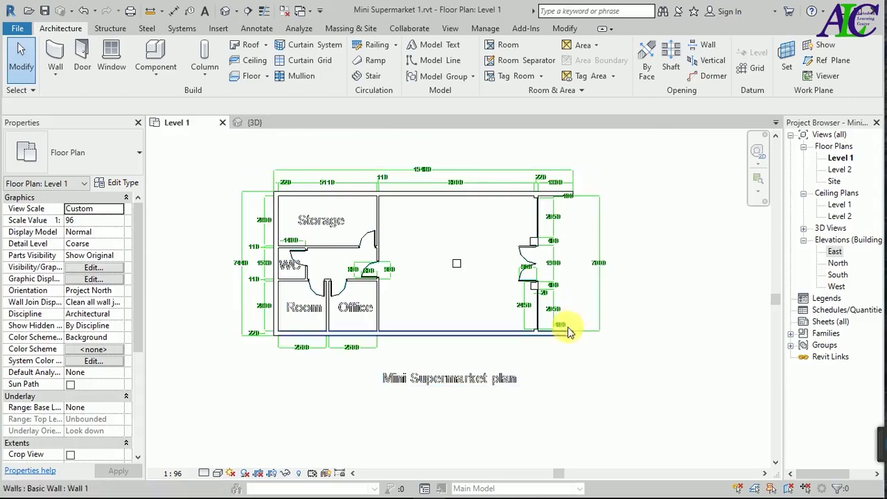
click(596, 291)
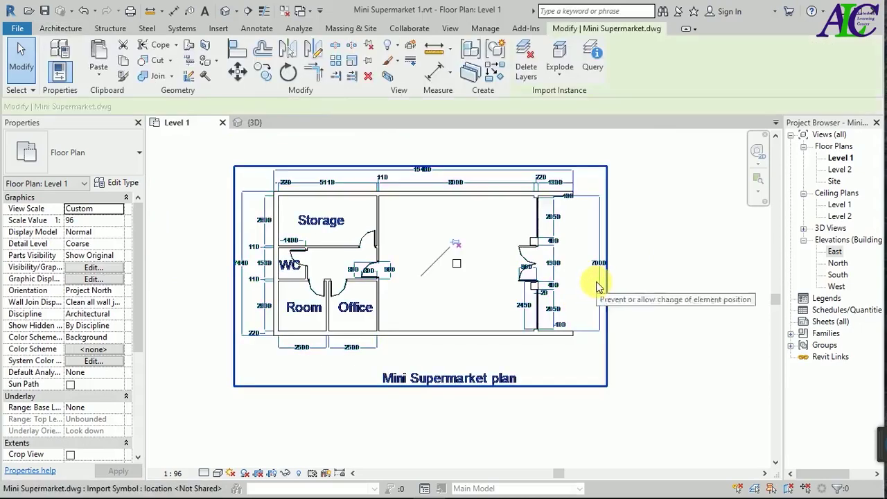
key(Delete)
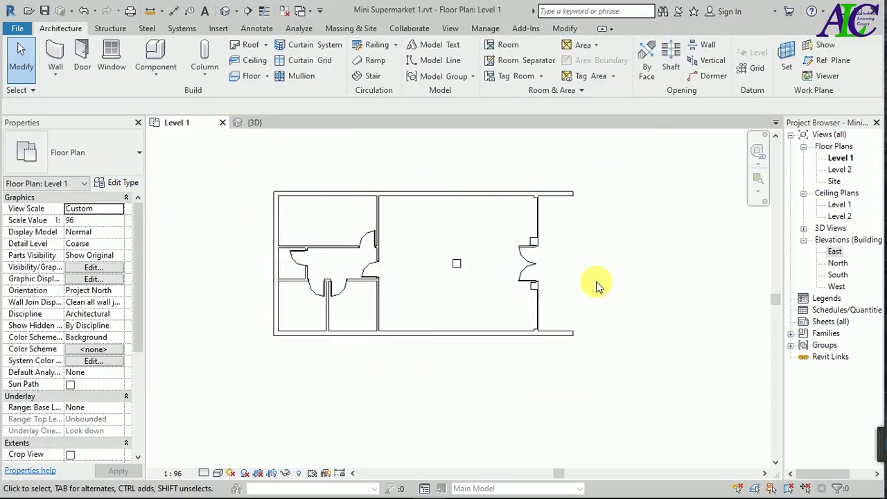
scroll(393, 219, up, 1)
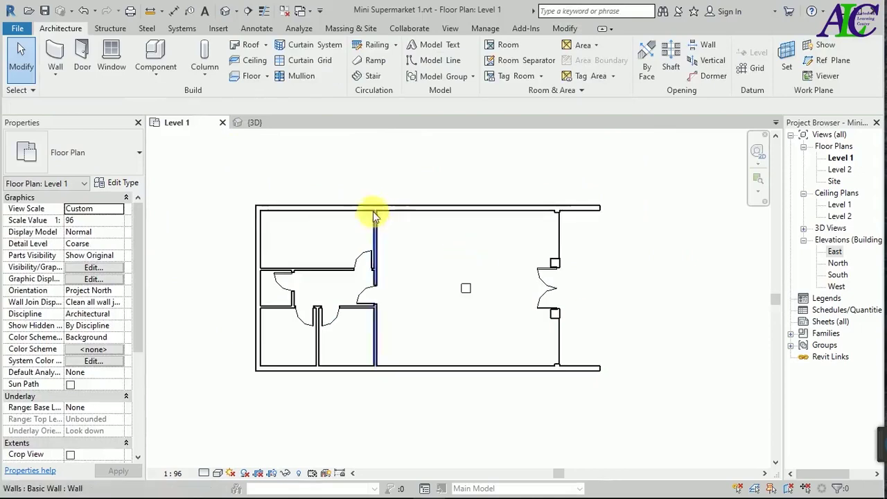
Activate Aligned dimension with Individual References picking and the Wall faces option
click(258, 31)
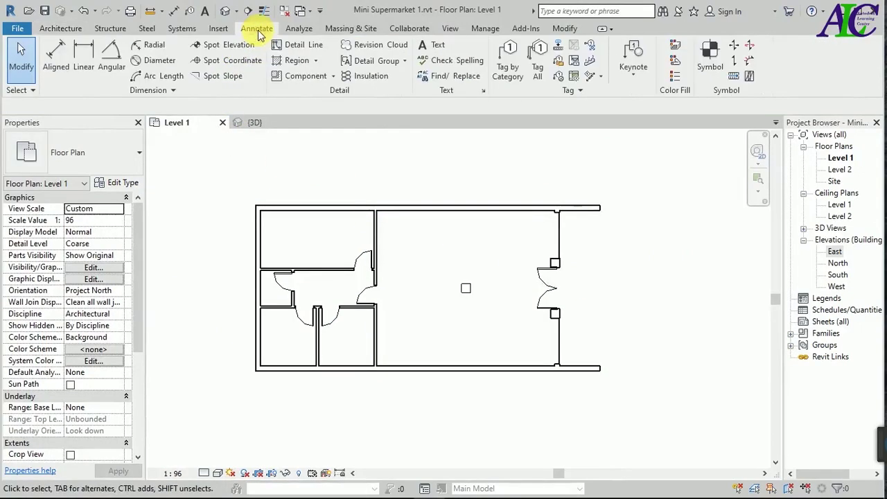
click(80, 70)
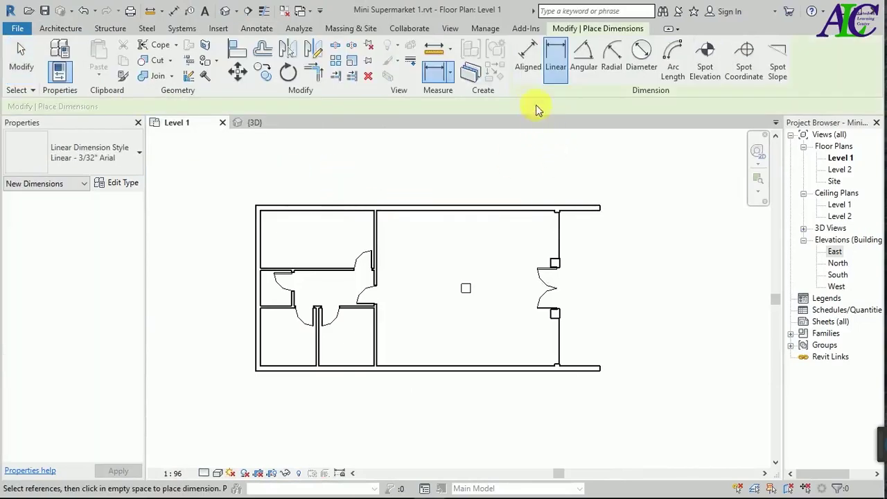
click(528, 64)
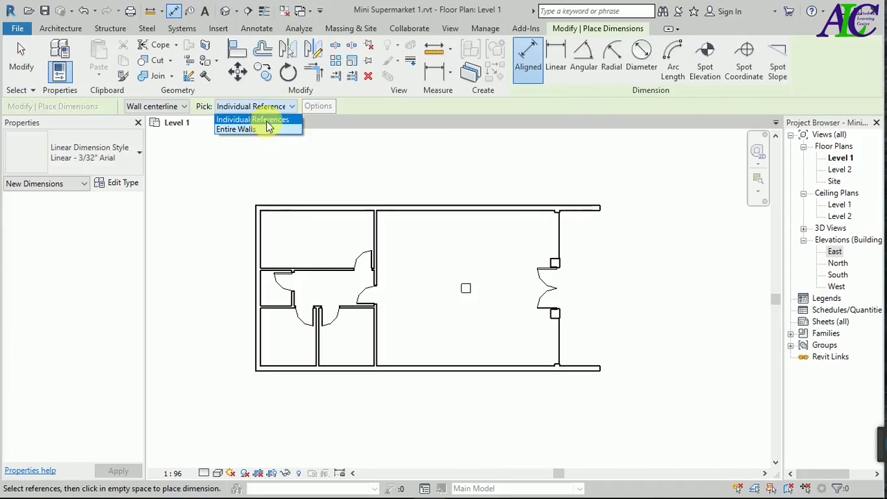
click(266, 120)
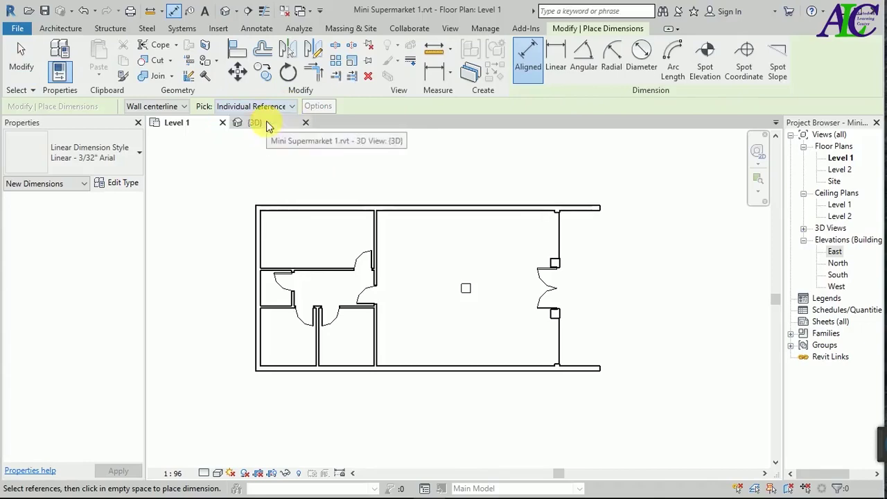
click(183, 106)
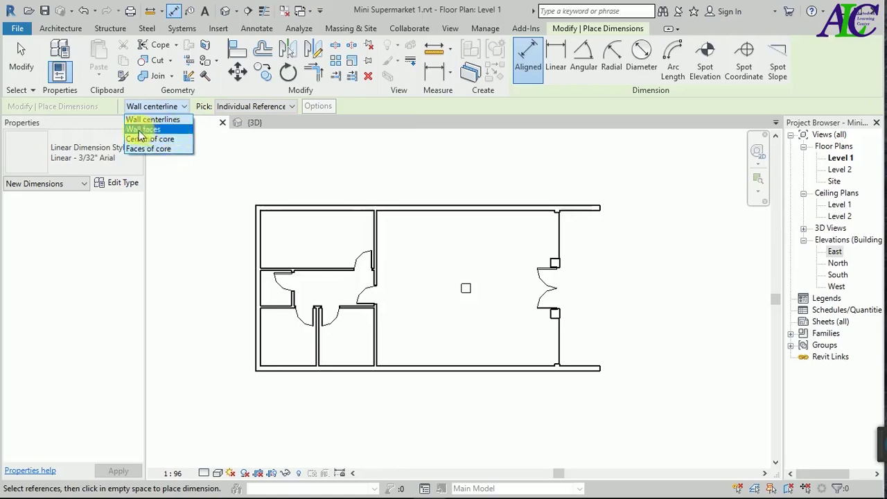
click(164, 130)
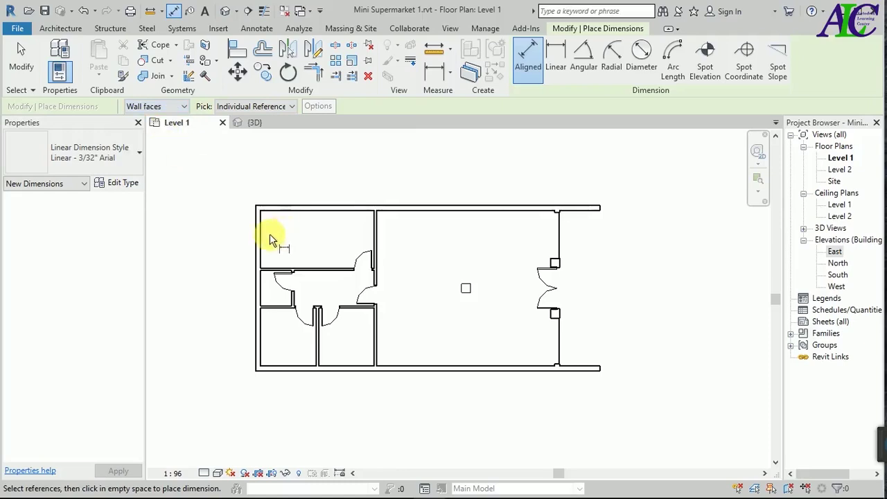
Place aligned dimensions 5110, 8000 and 1800 above the top wall, left to right
scroll(270, 239, up, 3)
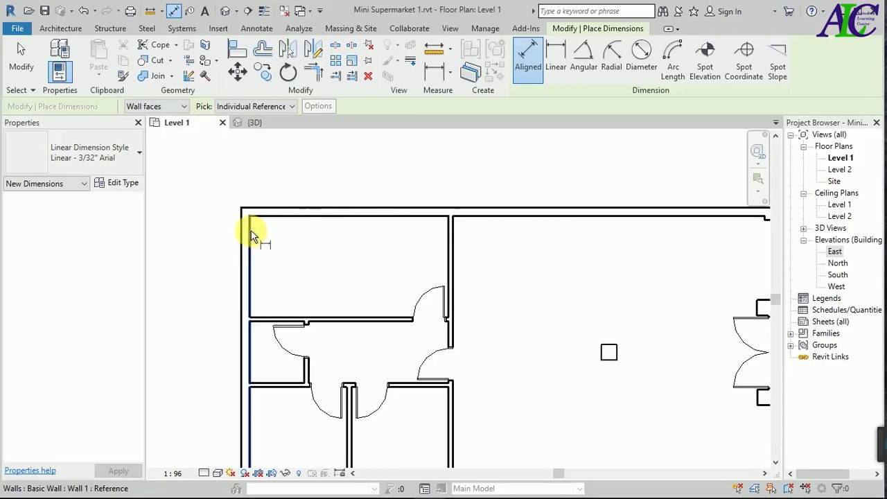
click(252, 235)
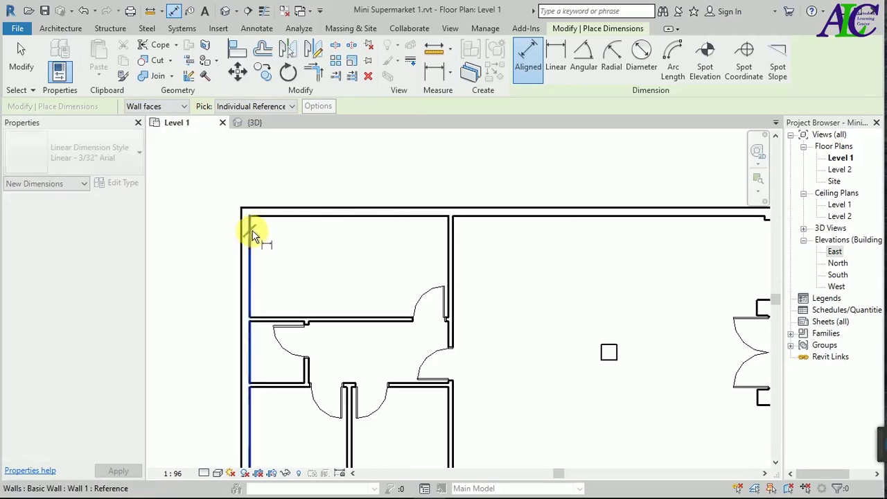
click(446, 229)
click(454, 184)
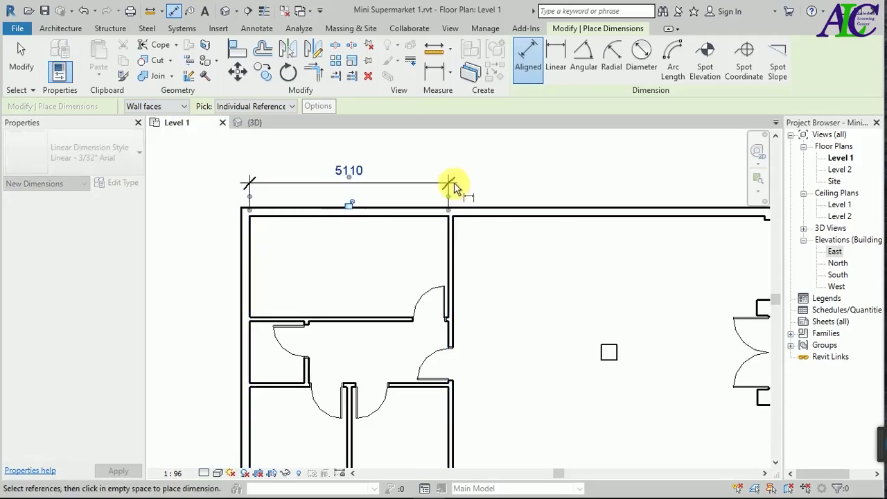
click(454, 231)
scroll(460, 245, down, 3)
scroll(605, 252, up, 2)
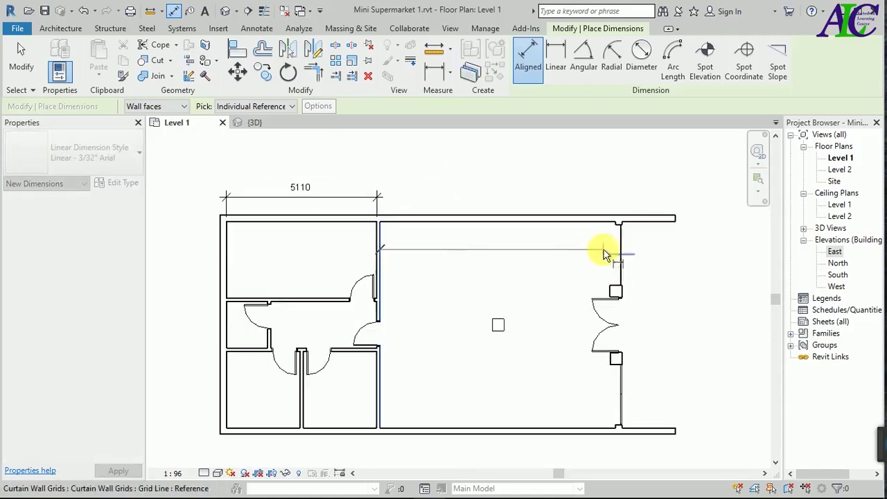
scroll(619, 219, up, 4)
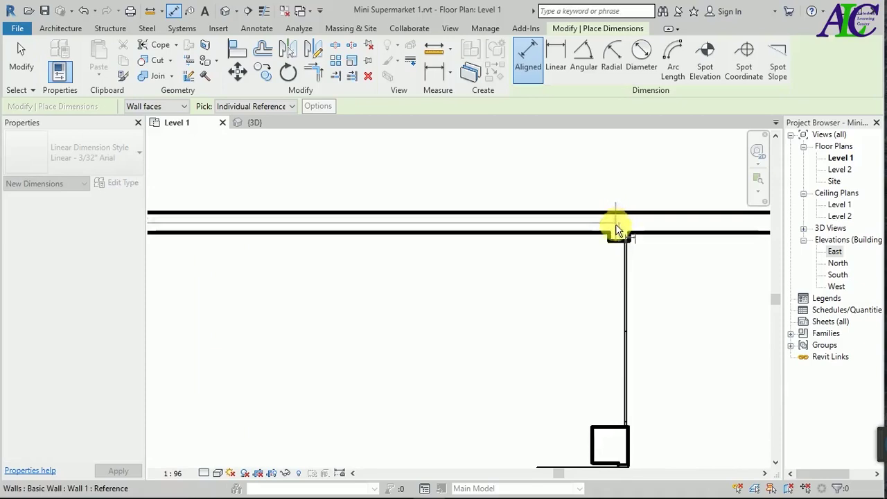
click(615, 225)
click(604, 178)
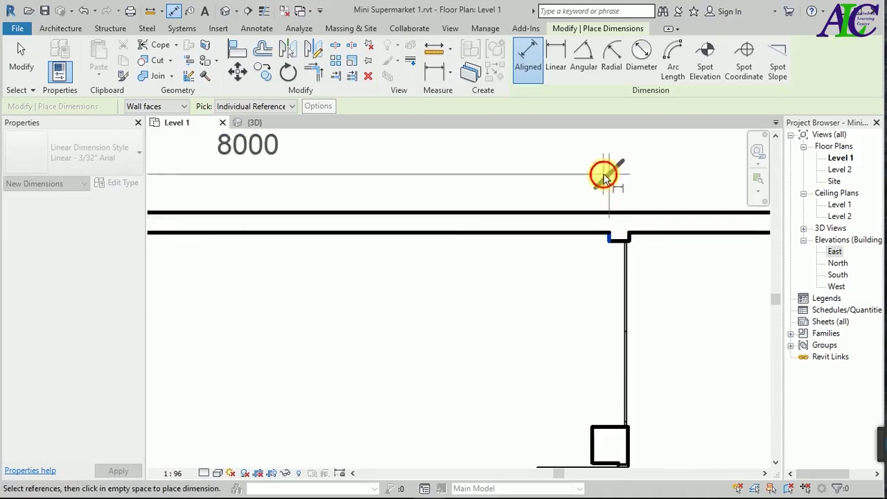
scroll(428, 218, down, 1)
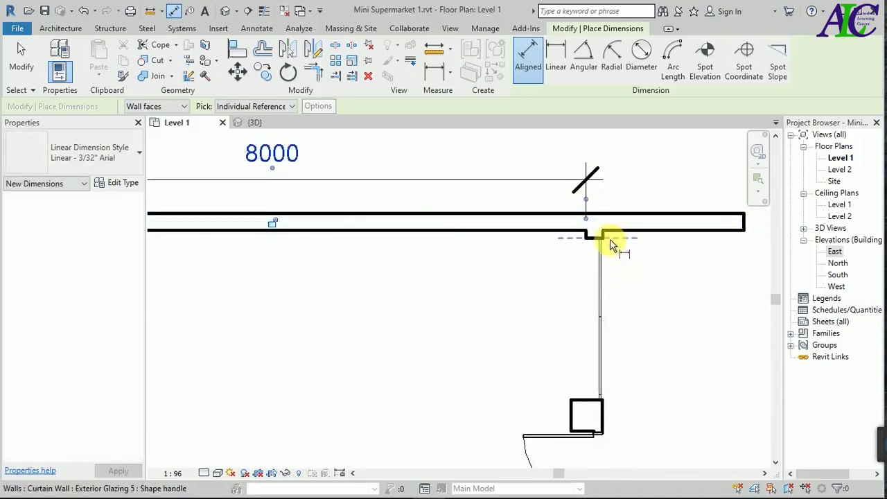
scroll(605, 238, up, 1)
scroll(605, 239, up, 1)
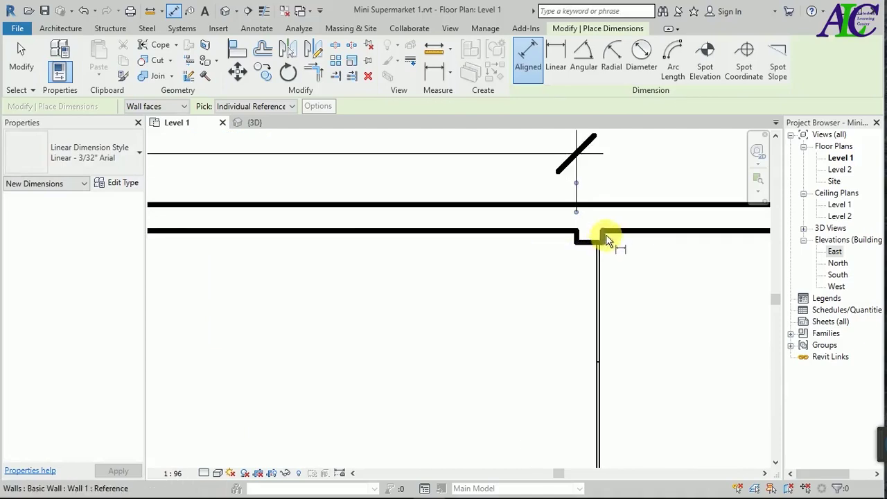
click(606, 237)
scroll(613, 270, down, 1)
click(752, 246)
click(741, 197)
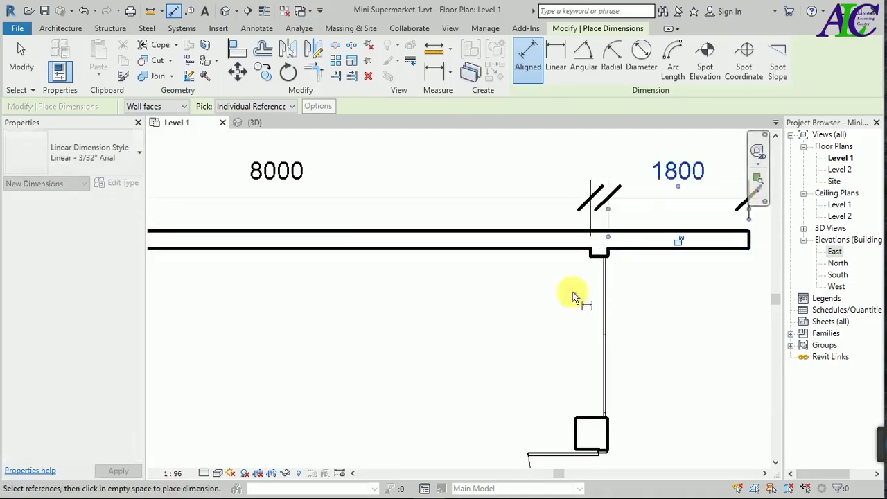
scroll(527, 315, down, 2)
scroll(534, 306, down, 2)
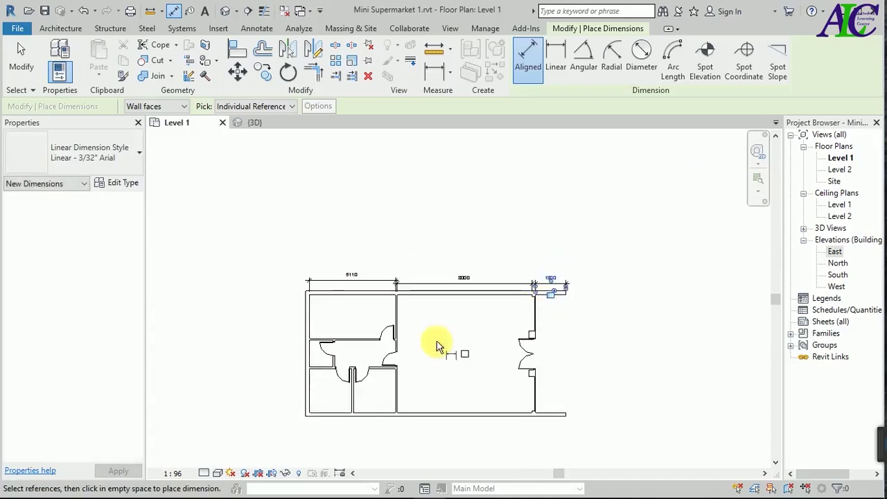
scroll(239, 365, up, 2)
scroll(254, 362, up, 2)
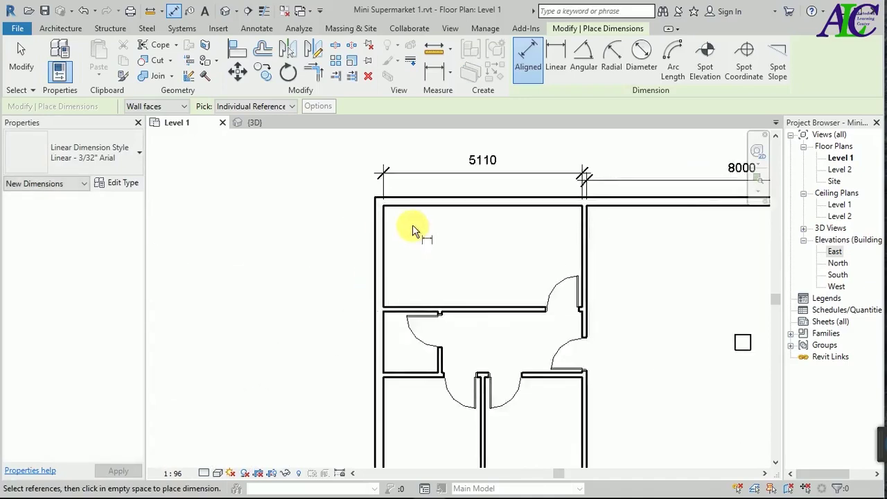
scroll(412, 225, up, 1)
Place 2600, 1580 and 2600 dimensions down the left wall, then pick the lower partition and left wall faces
click(388, 202)
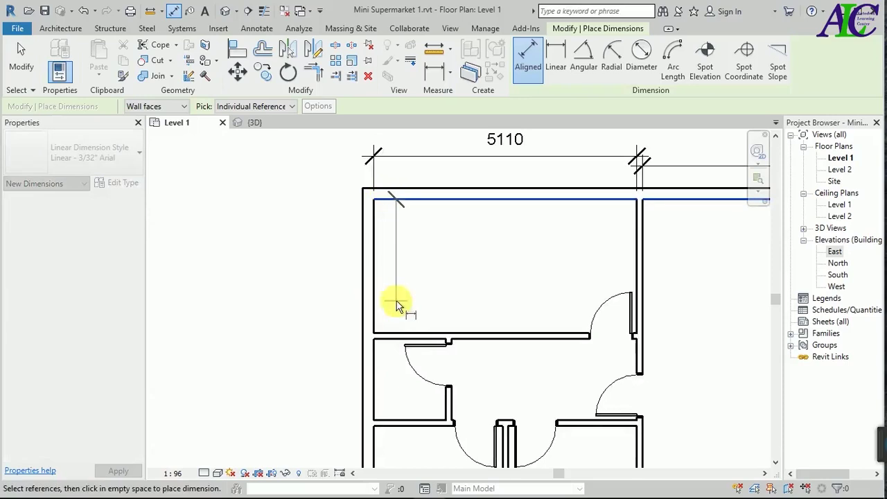
click(396, 335)
click(339, 332)
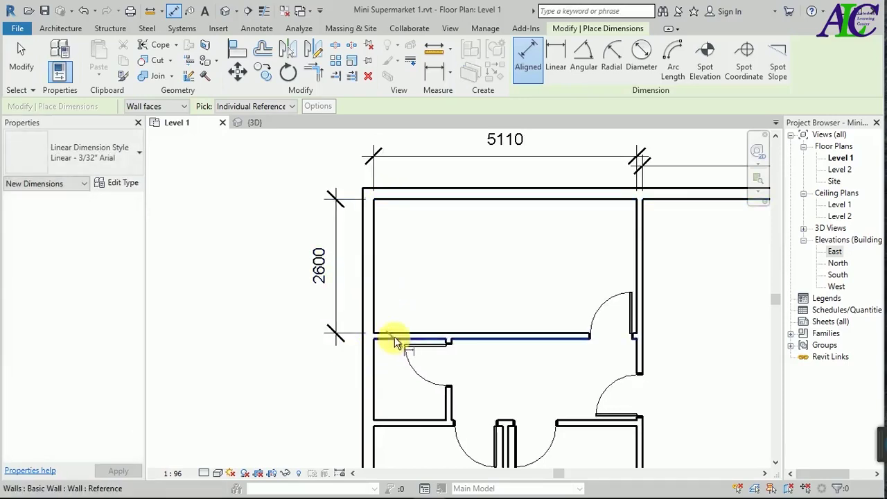
click(396, 339)
click(395, 420)
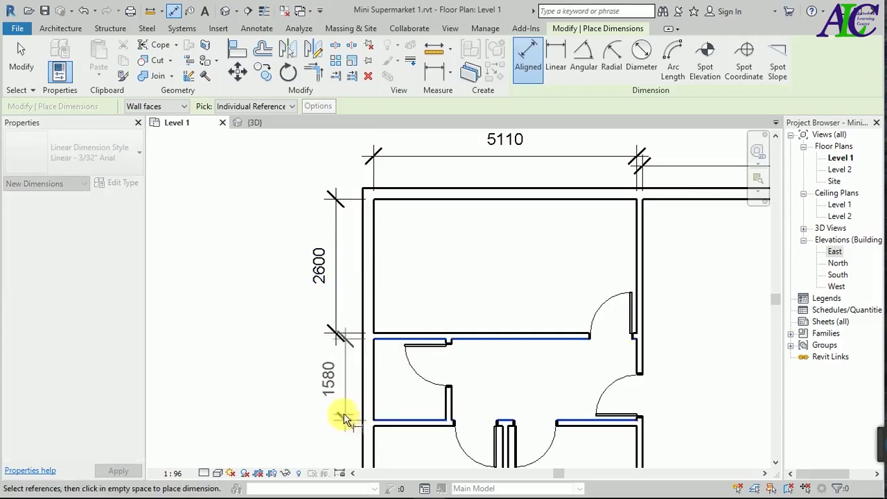
click(340, 416)
scroll(382, 257, down, 3)
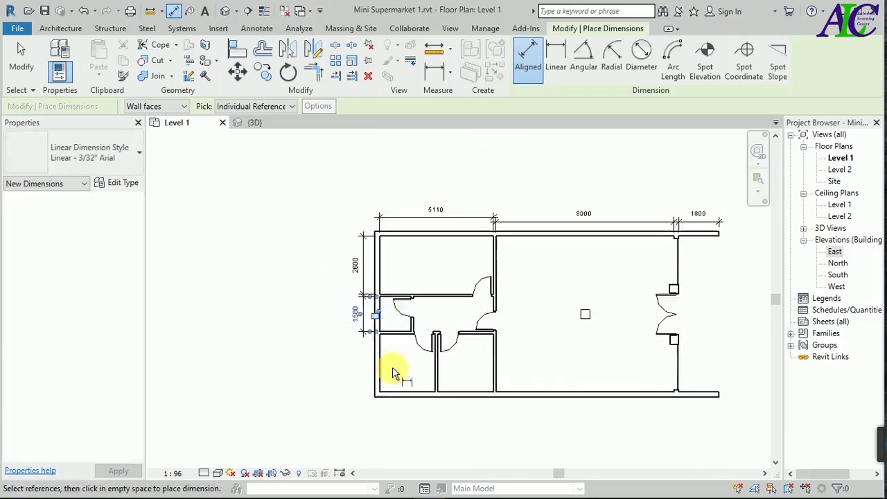
scroll(408, 404, up, 2)
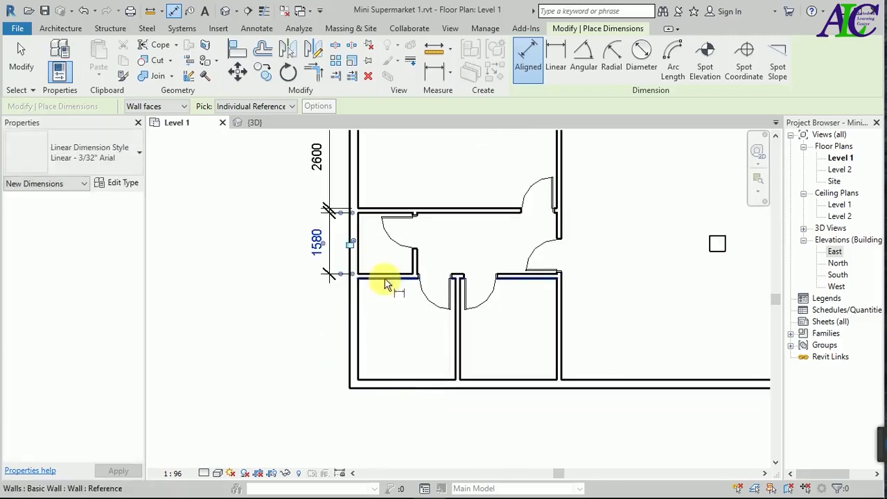
click(385, 279)
click(382, 375)
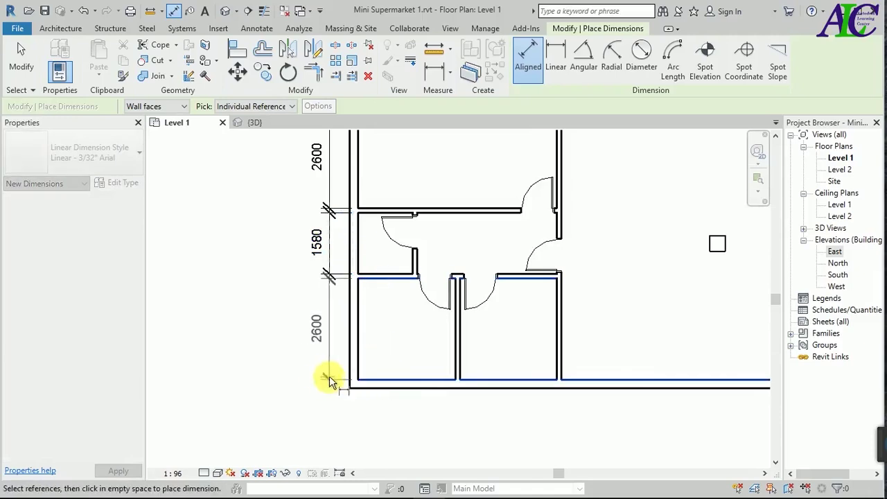
click(332, 377)
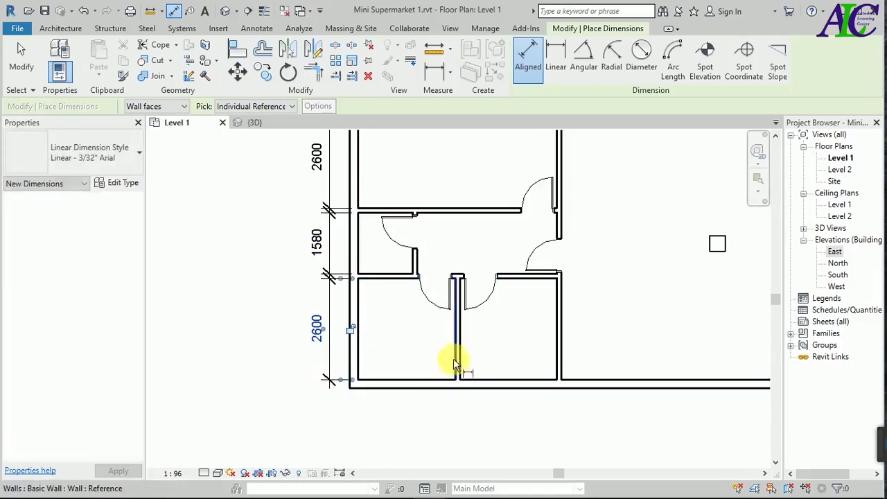
click(455, 356)
click(360, 357)
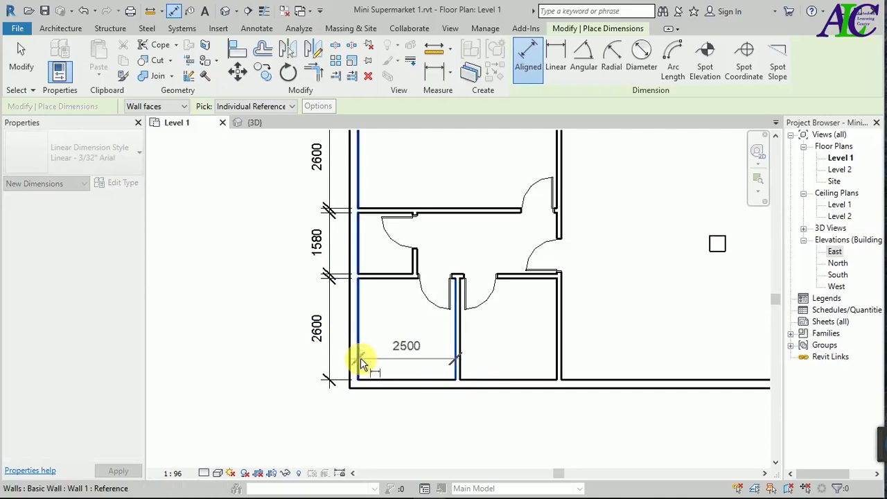
Place the bottom dimensions 2500, 2500, 110 and 220 beneath the lower rooms
click(369, 418)
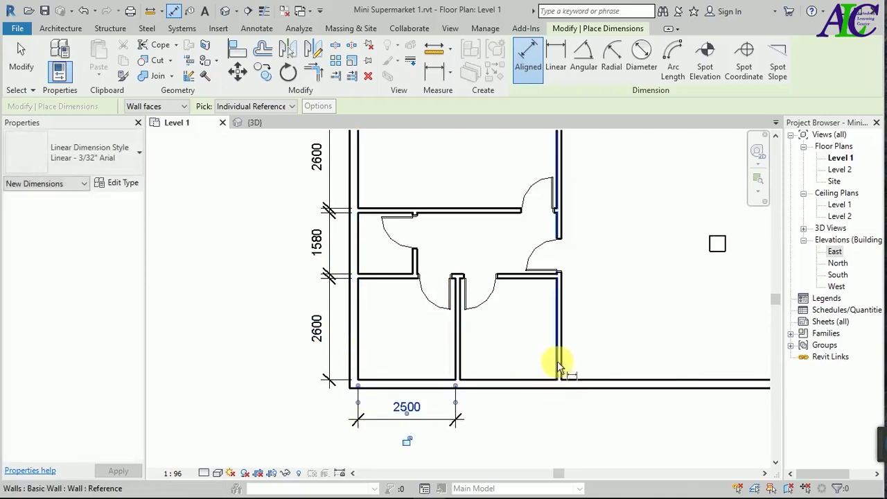
click(556, 358)
click(460, 358)
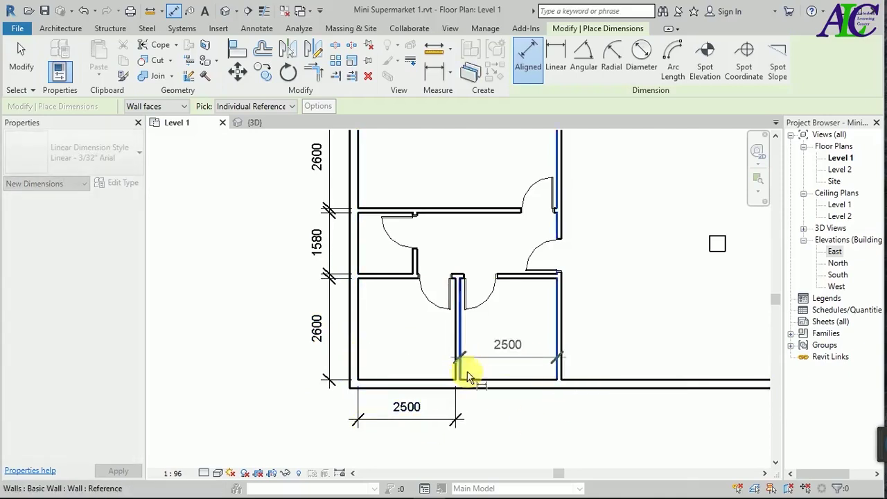
click(481, 421)
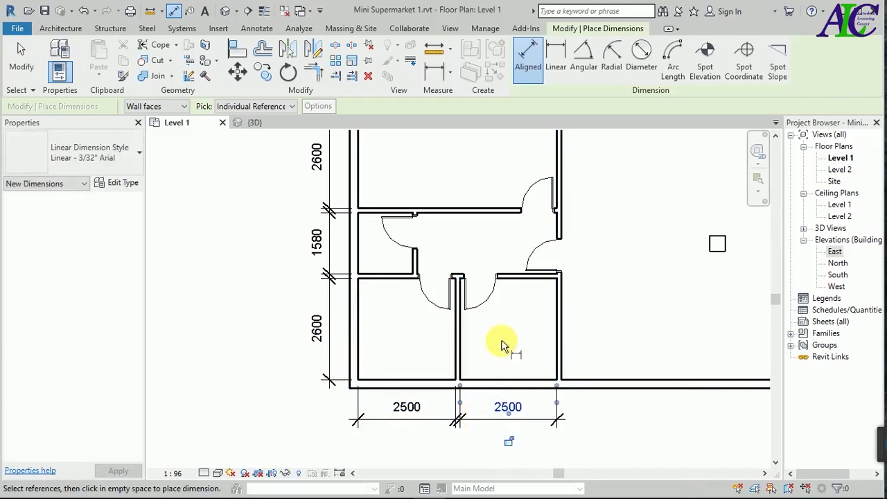
scroll(565, 336, up, 2)
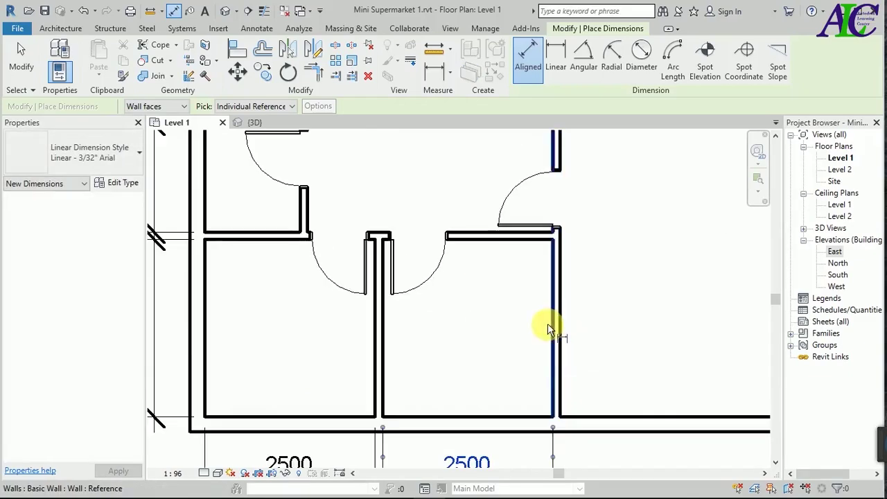
click(554, 328)
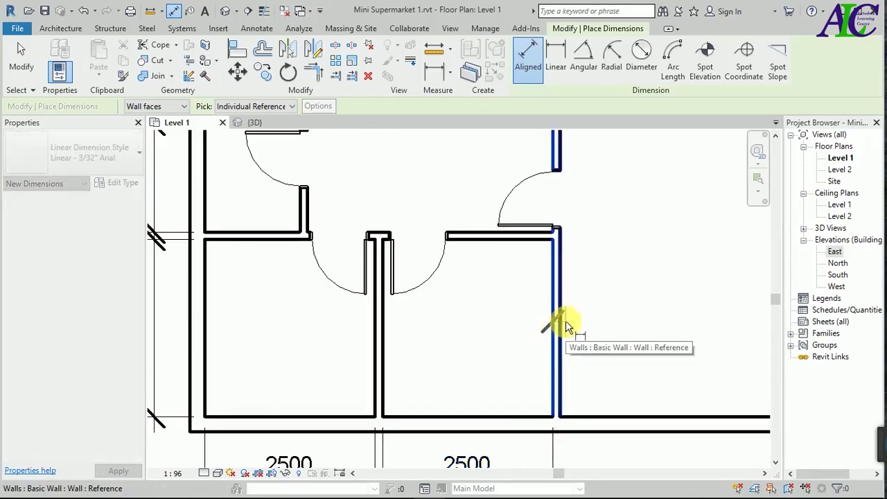
scroll(556, 333, down, 1)
scroll(556, 333, down, 1)
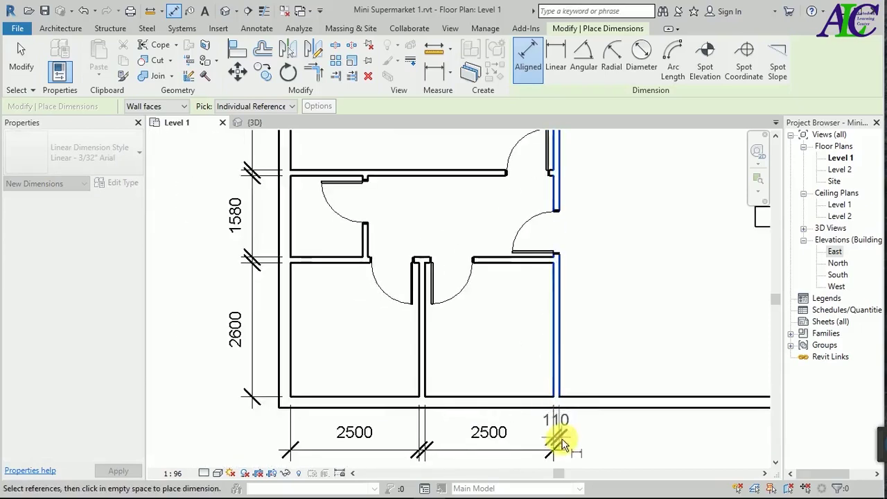
click(561, 454)
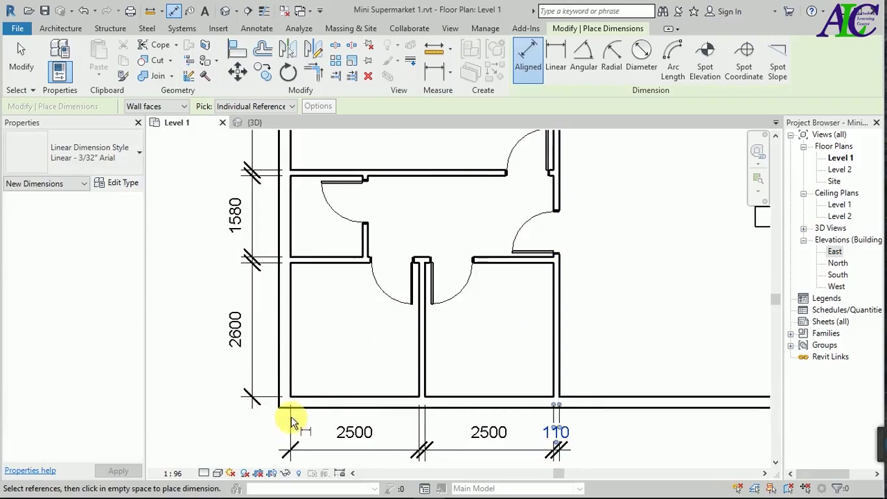
click(280, 378)
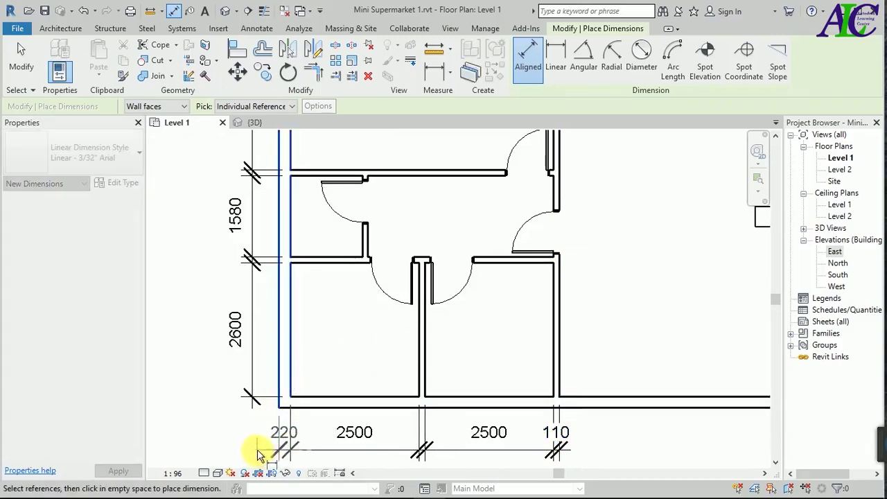
click(258, 452)
Add a 1400 dimension between the middle room's left wall and the wall beside the door
scroll(340, 390, down, 2)
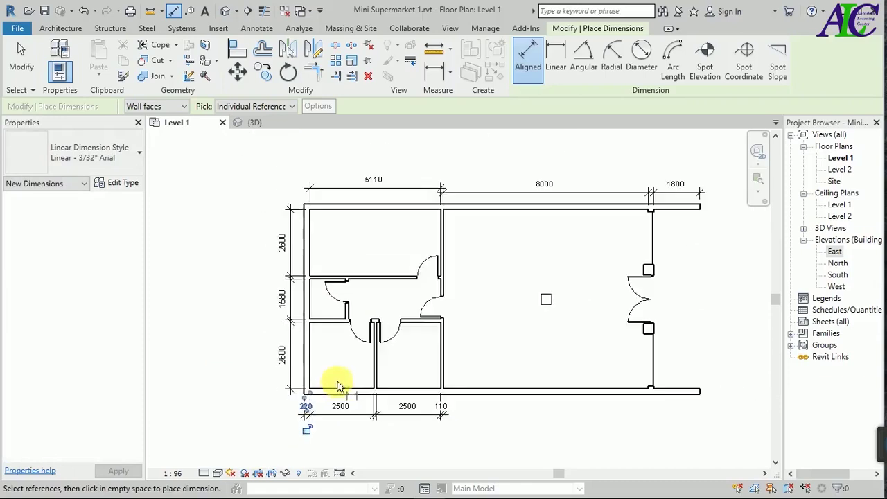
scroll(340, 390, down, 1)
scroll(257, 277, up, 2)
scroll(233, 257, up, 1)
scroll(277, 326, up, 1)
scroll(236, 326, up, 1)
scroll(236, 326, up, 1)
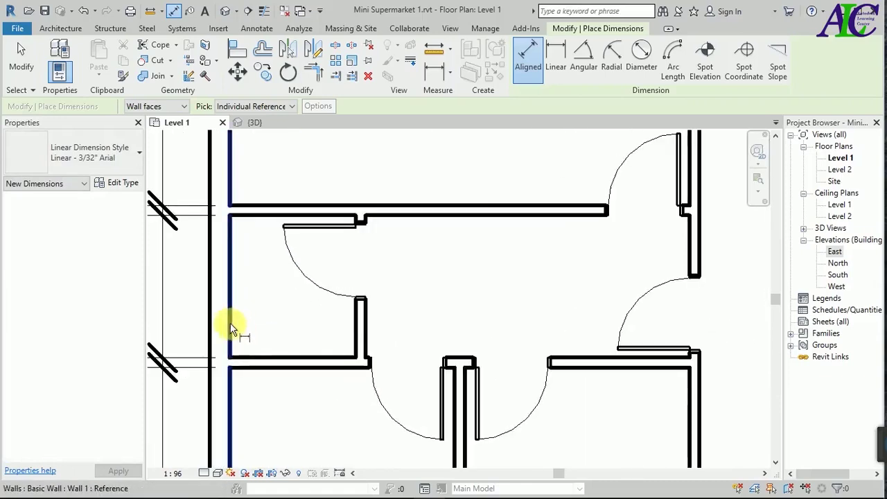
click(235, 327)
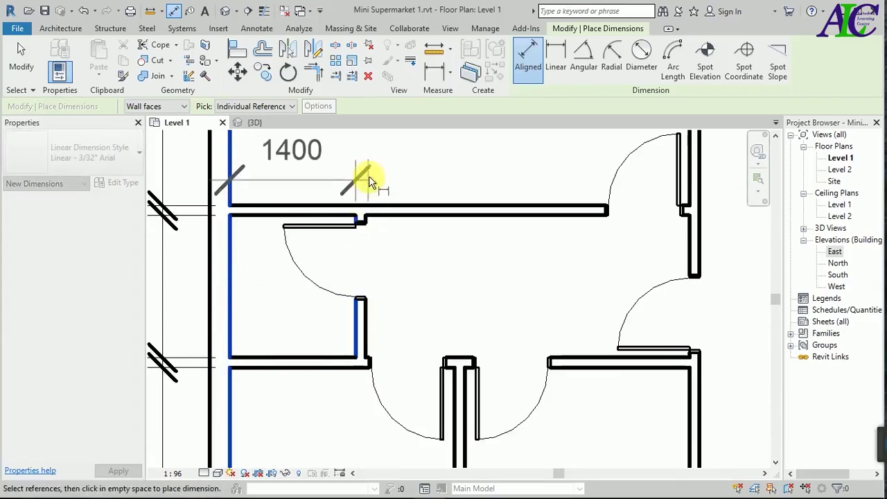
click(358, 264)
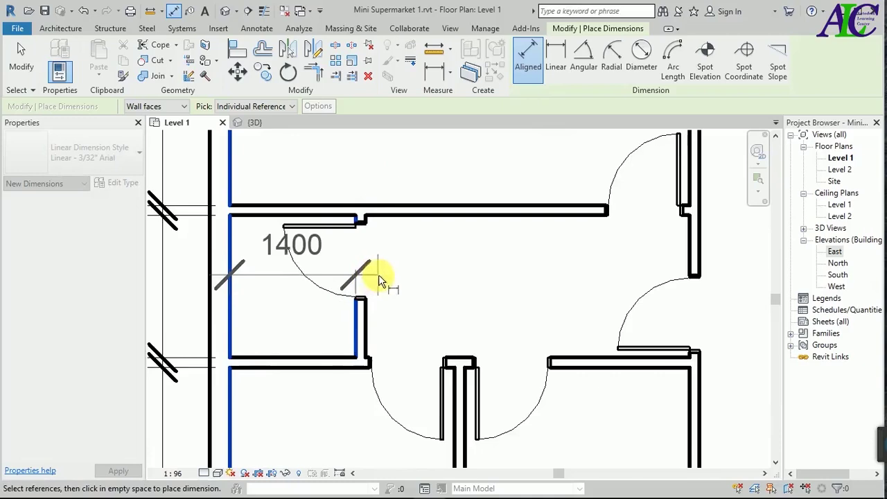
click(378, 274)
scroll(402, 243, down, 2)
scroll(401, 241, down, 2)
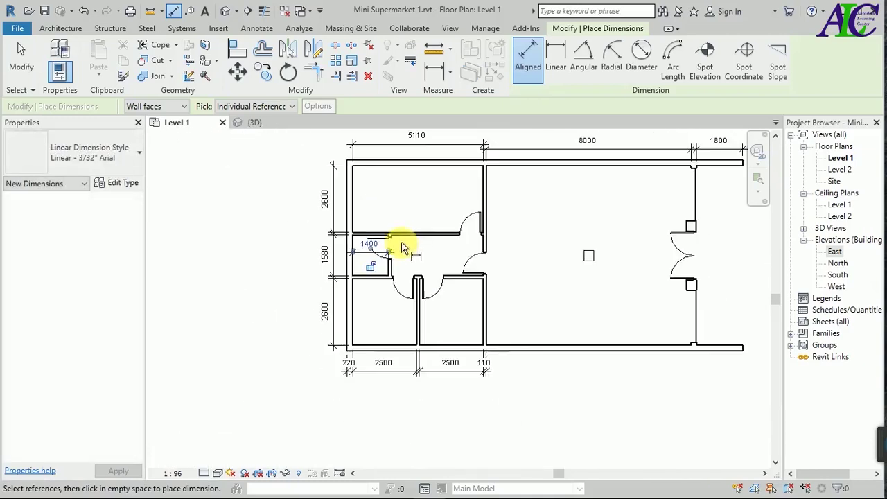
Dimension the top-to-bottom exterior walls as 7440 along the plan's left side
click(381, 165)
click(369, 349)
click(307, 351)
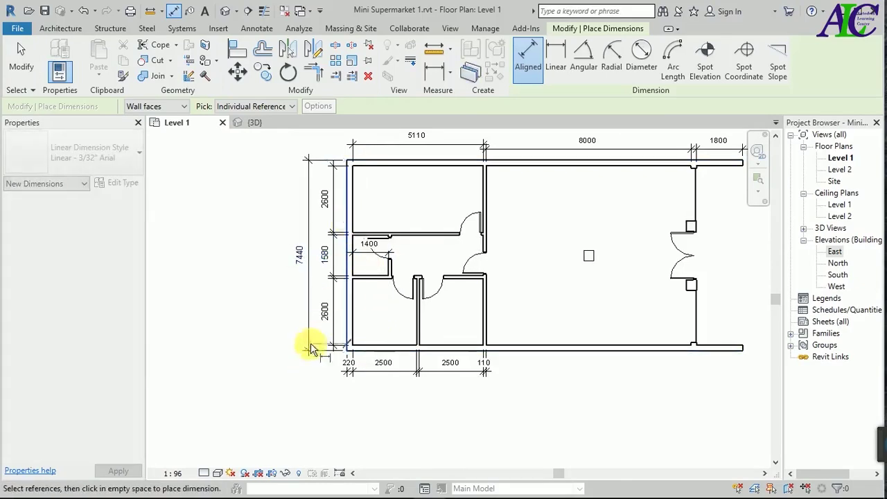
Dimension the full length of the top wall as 15460 across the top
scroll(307, 346, down, 2)
middle_drag(589, 277, 556, 253)
scroll(556, 249, up, 3)
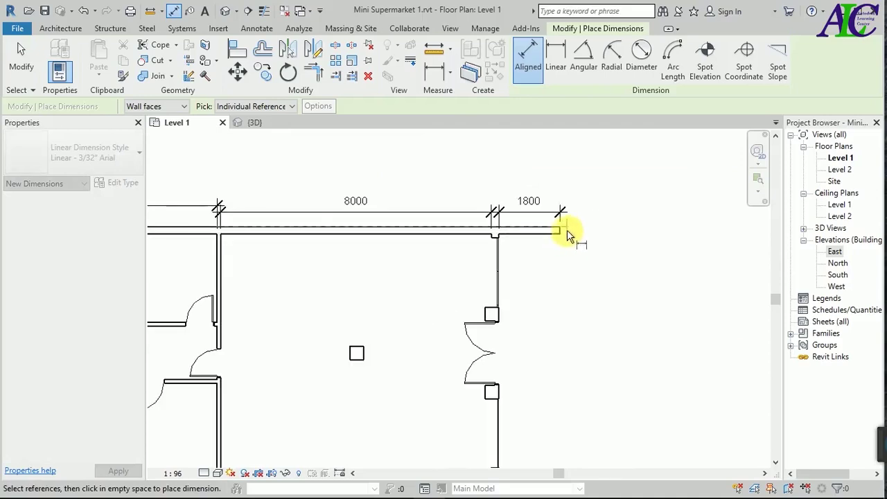
click(562, 231)
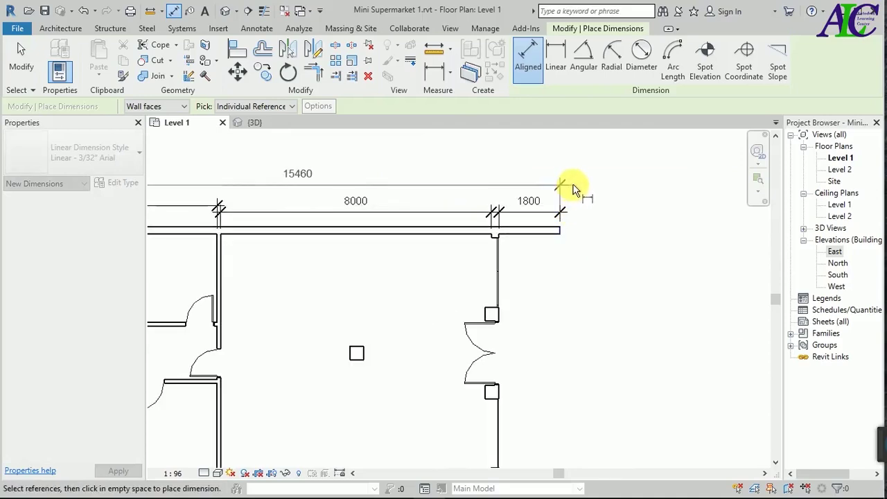
click(572, 185)
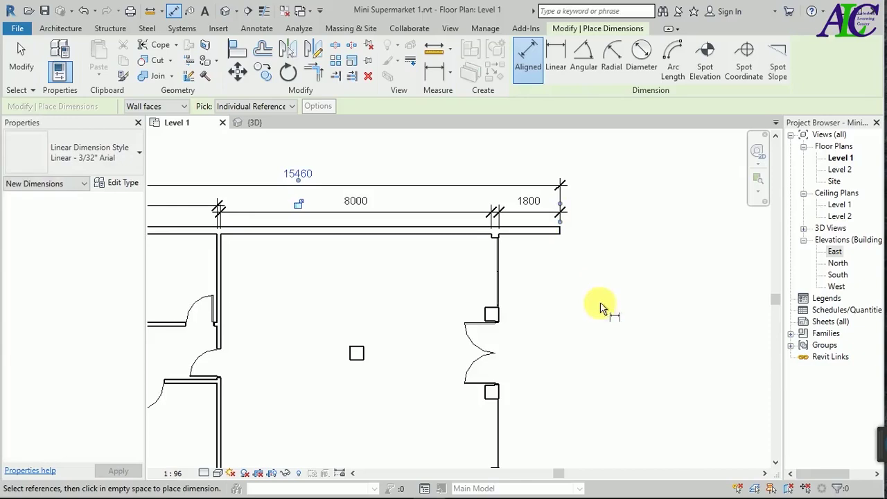
Add a 100 dimension at the storefront wall and a 2061 dimension down to the column
scroll(540, 269, up, 1)
scroll(534, 307, up, 1)
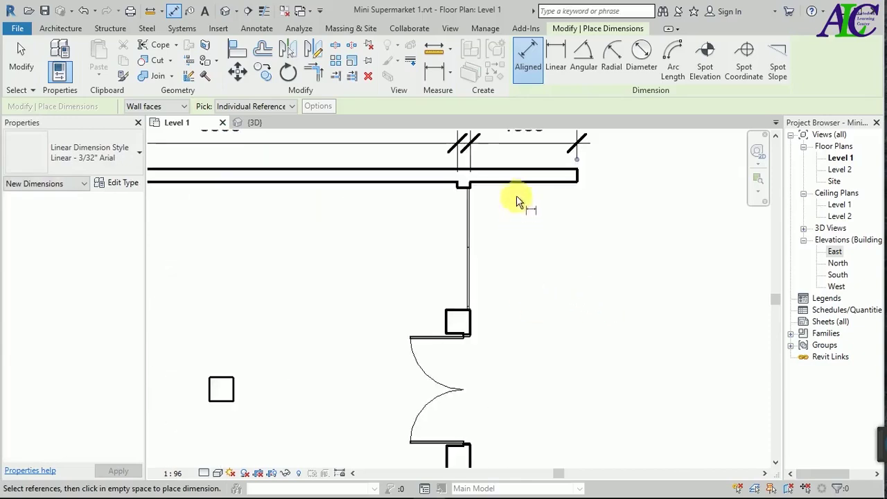
scroll(483, 194, up, 1)
scroll(483, 194, up, 1)
scroll(483, 194, up, 1)
click(441, 175)
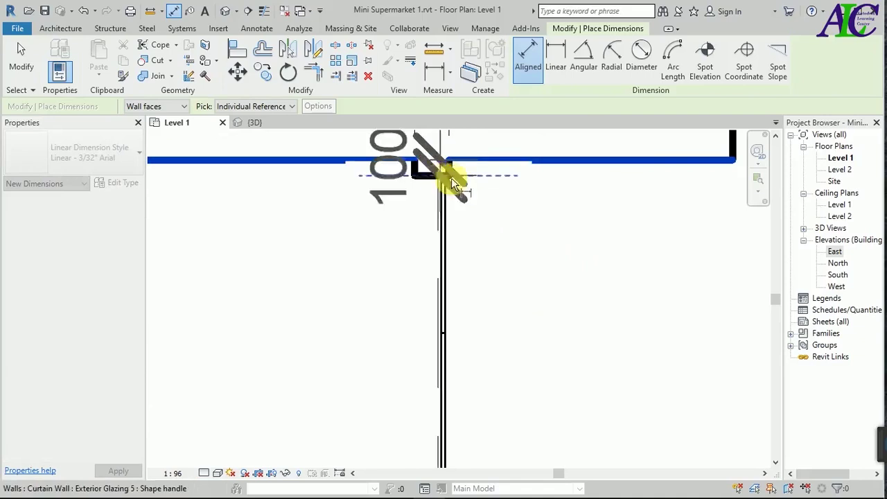
click(631, 218)
scroll(631, 218, down, 1)
scroll(534, 254, down, 1)
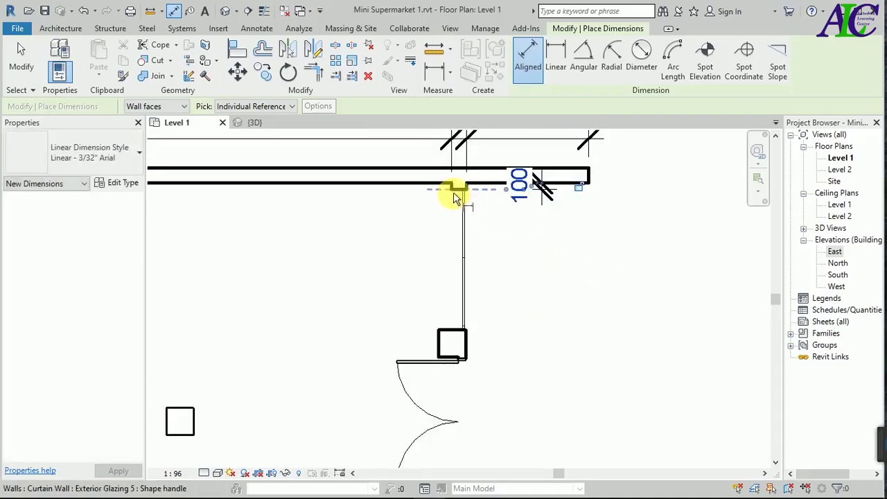
click(454, 189)
scroll(452, 330, up, 1)
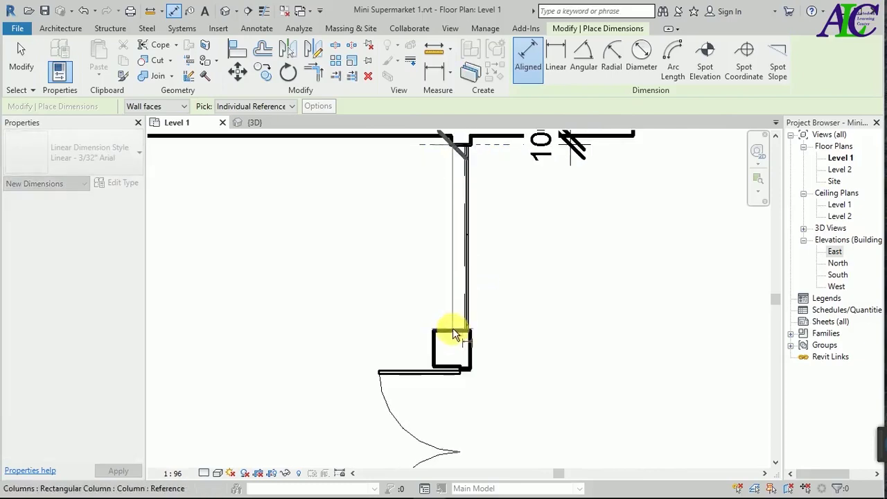
click(452, 330)
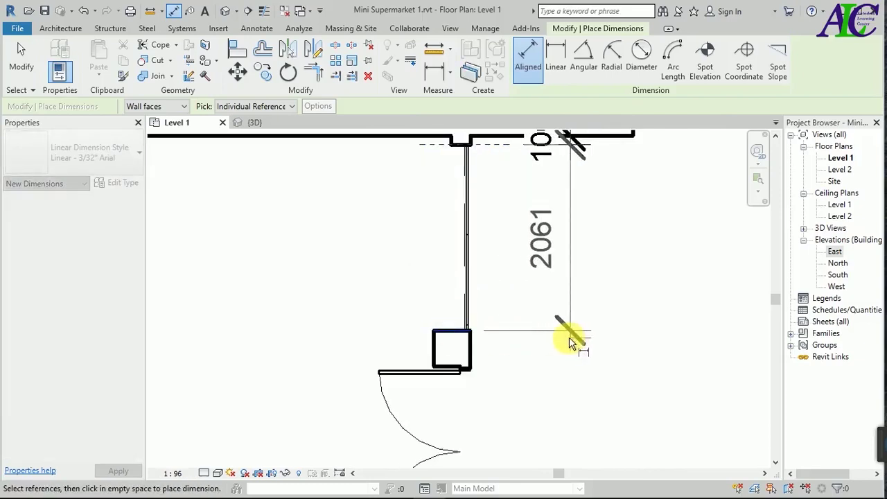
click(568, 336)
Dimension the door opening between the column edges as 1896
scroll(467, 280, down, 1)
scroll(475, 406, down, 1)
scroll(467, 406, down, 1)
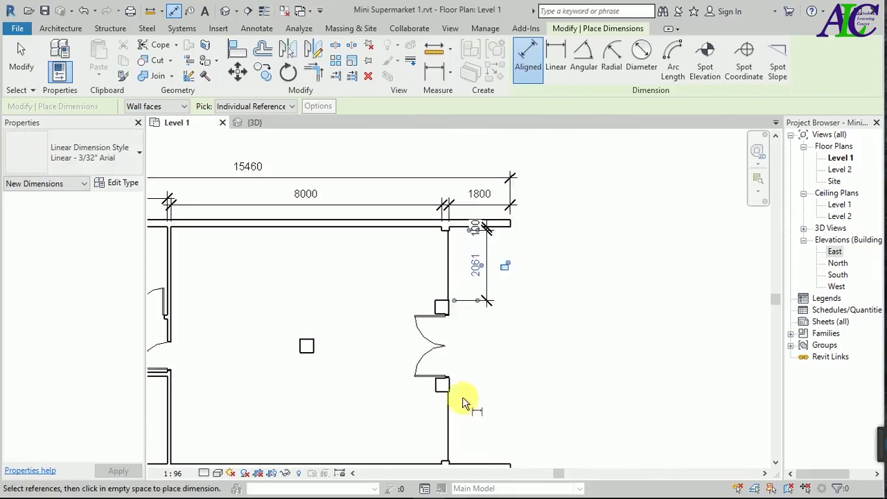
scroll(465, 422, up, 1)
scroll(442, 338, up, 2)
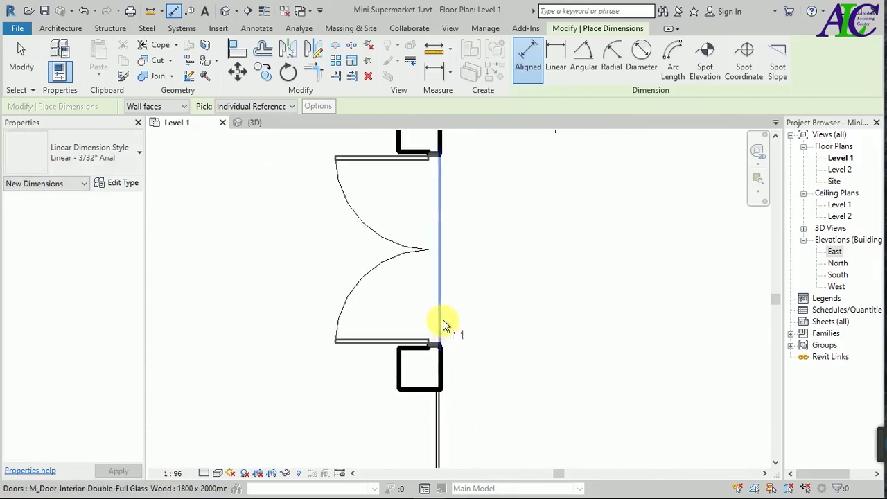
click(410, 150)
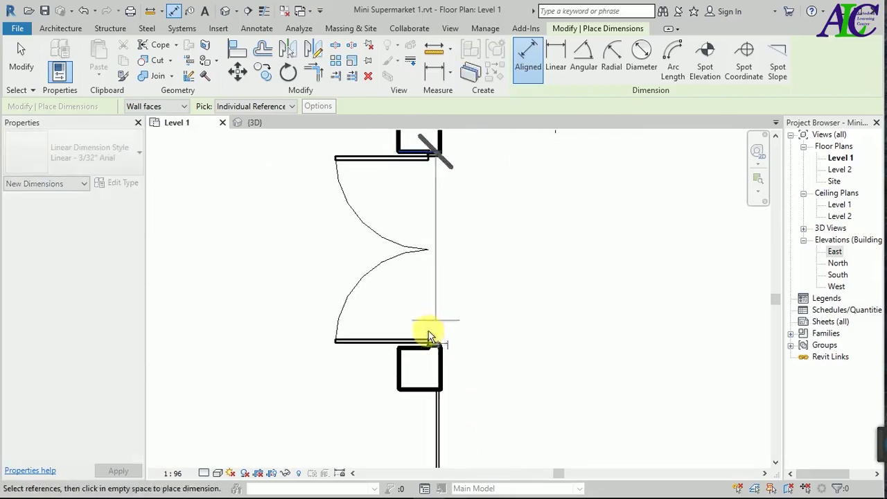
click(410, 347)
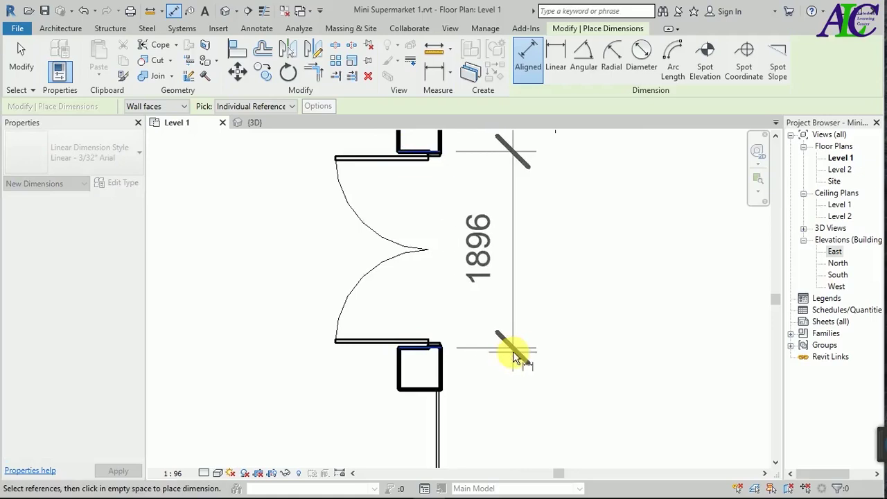
click(513, 357)
Add the 2043 dimension from the bottom wall along the east wall
scroll(469, 253, down, 2)
scroll(465, 250, down, 1)
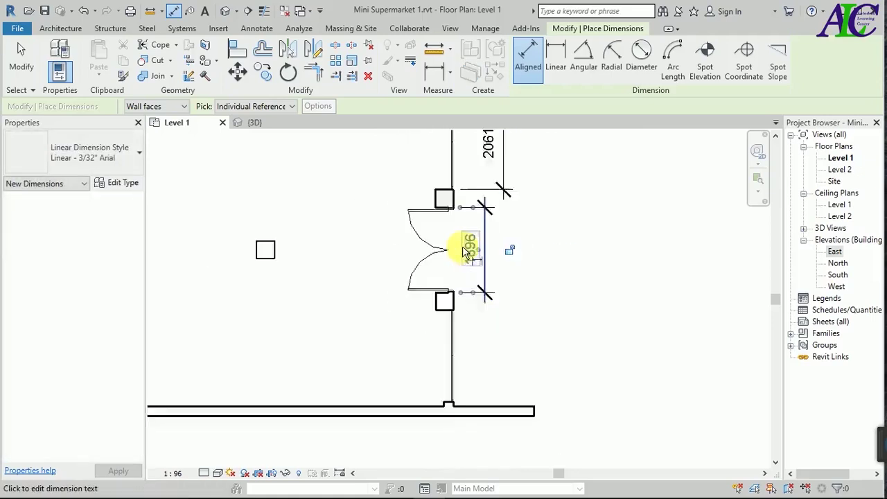
scroll(471, 382, up, 2)
scroll(471, 382, up, 2)
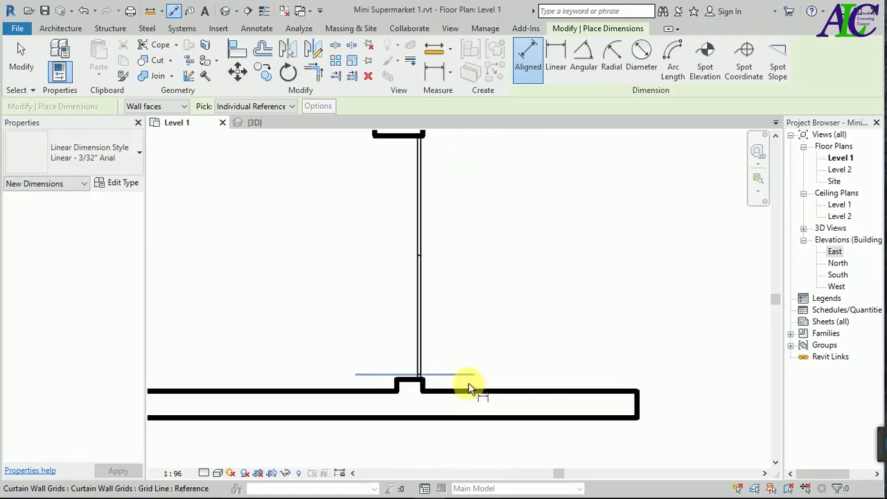
click(409, 389)
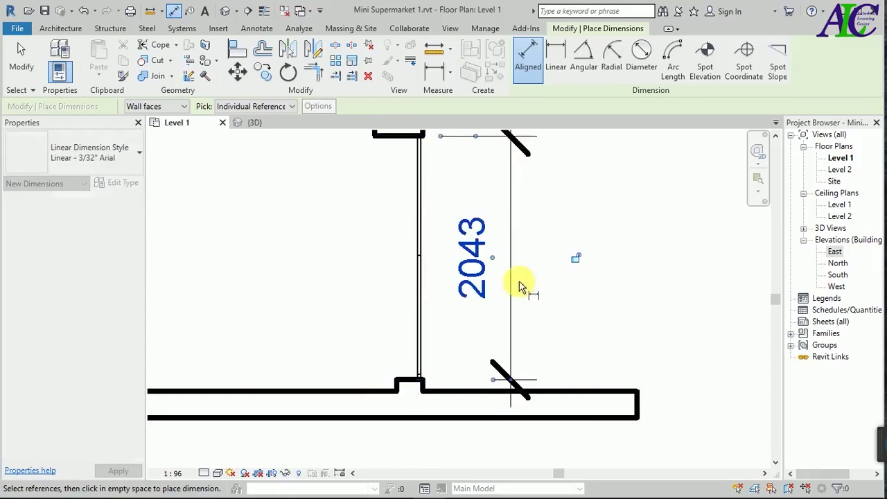
click(526, 287)
scroll(537, 291, down, 3)
scroll(388, 236, up, 1)
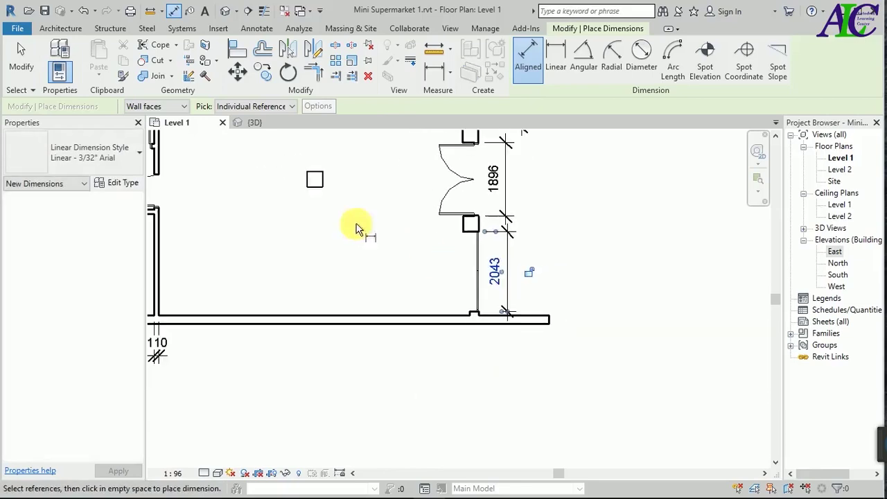
scroll(318, 166, up, 1)
scroll(317, 166, up, 2)
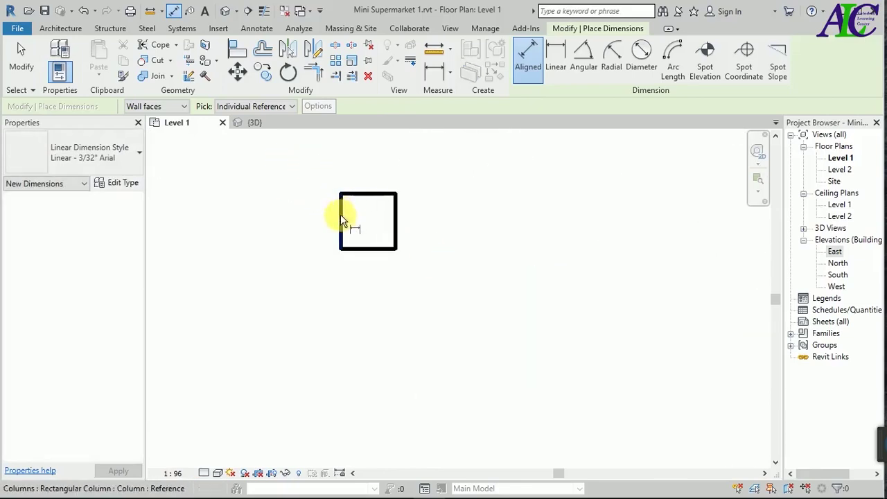
Add 400 dimensions across the column's left/right faces and its top/bottom faces
click(340, 214)
click(397, 212)
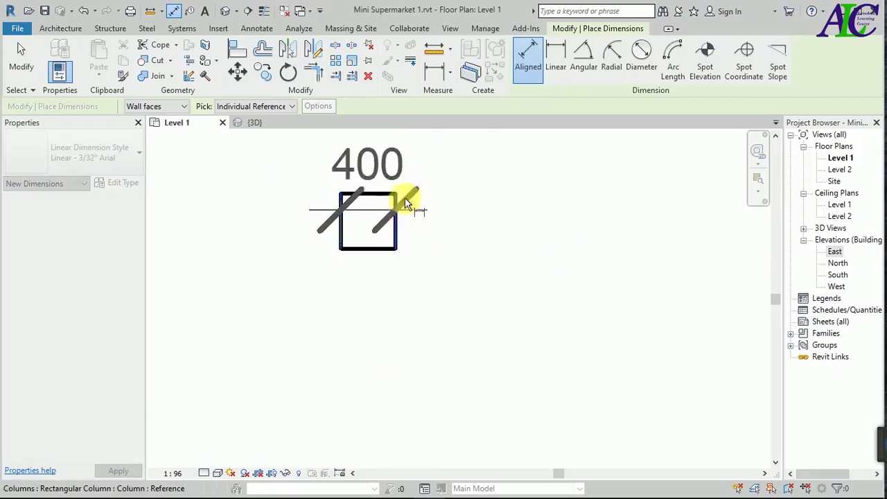
click(420, 173)
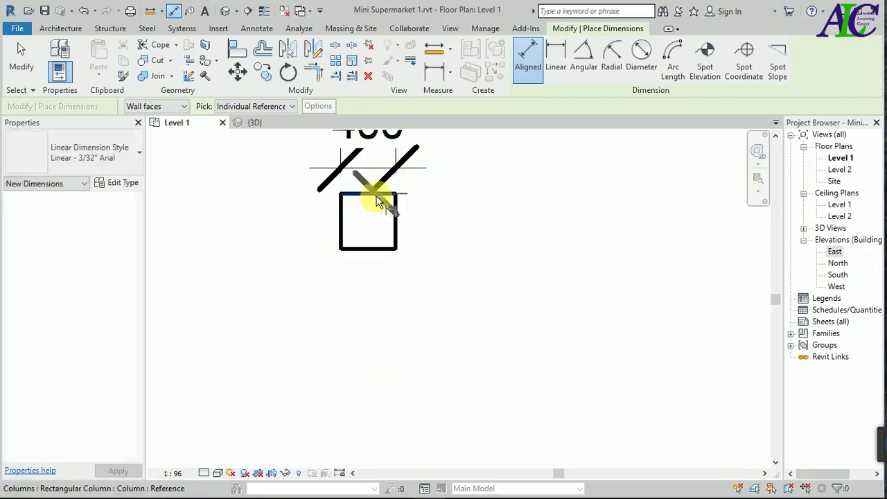
click(376, 198)
click(368, 248)
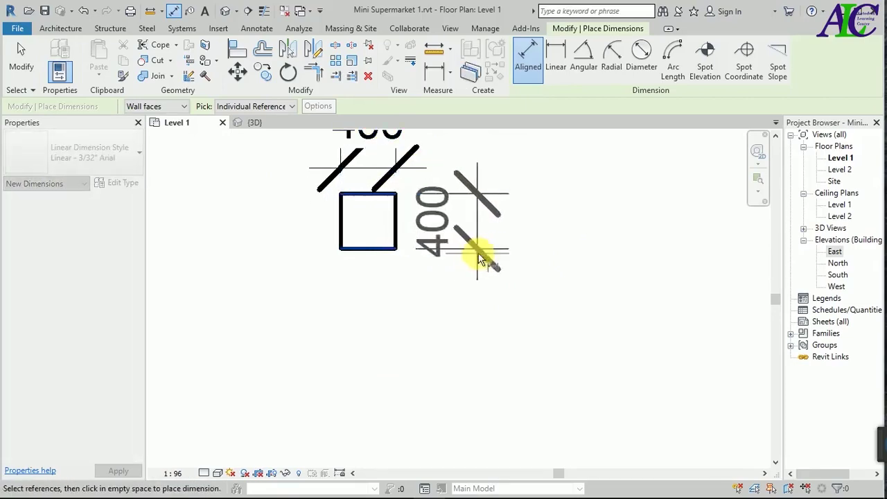
click(460, 257)
scroll(595, 293, down, 3)
scroll(554, 287, down, 1)
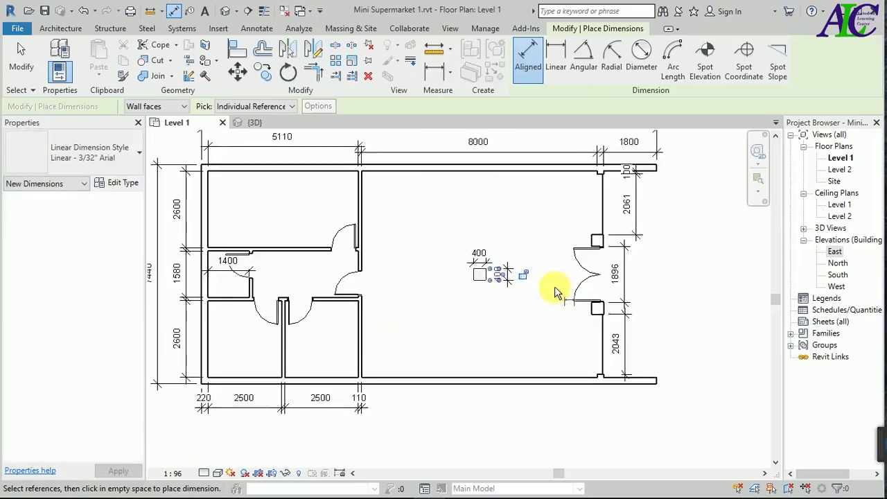
scroll(554, 291, down, 1)
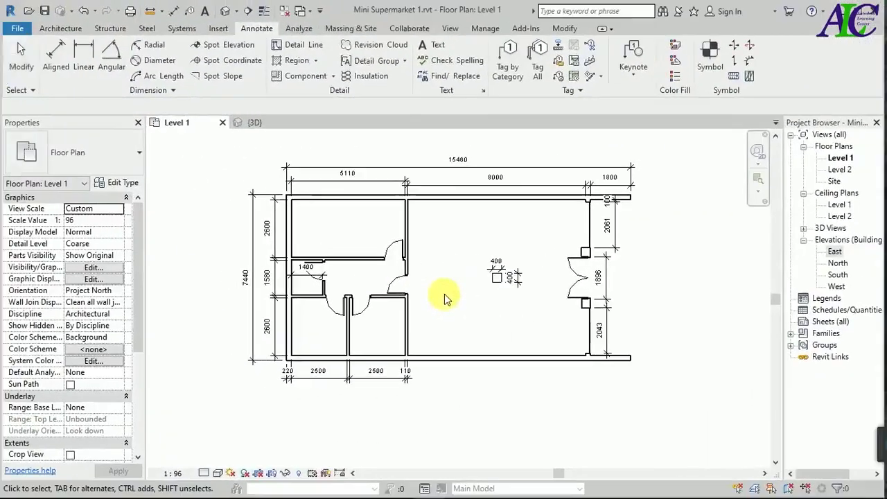
Exit the Aligned dimension tool with Esc
key(Escape)
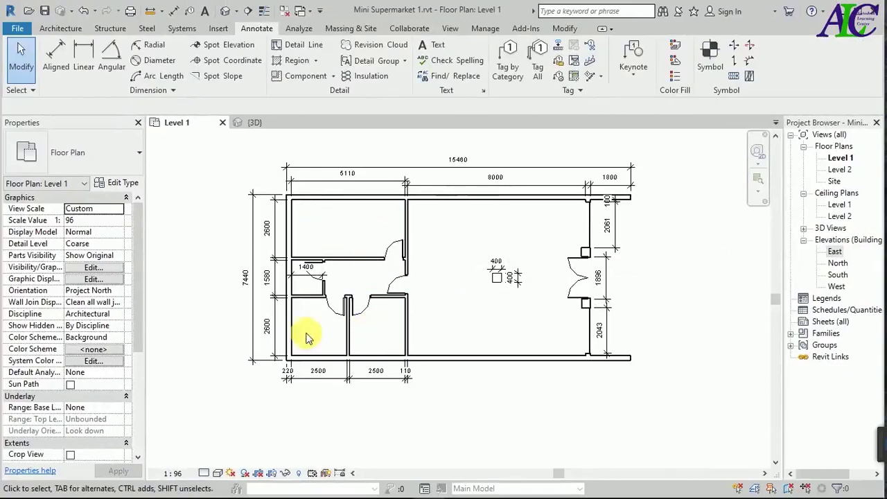
Place text notes Storage, Room, Office and WC in the four rooms, then start one below the plan
click(438, 44)
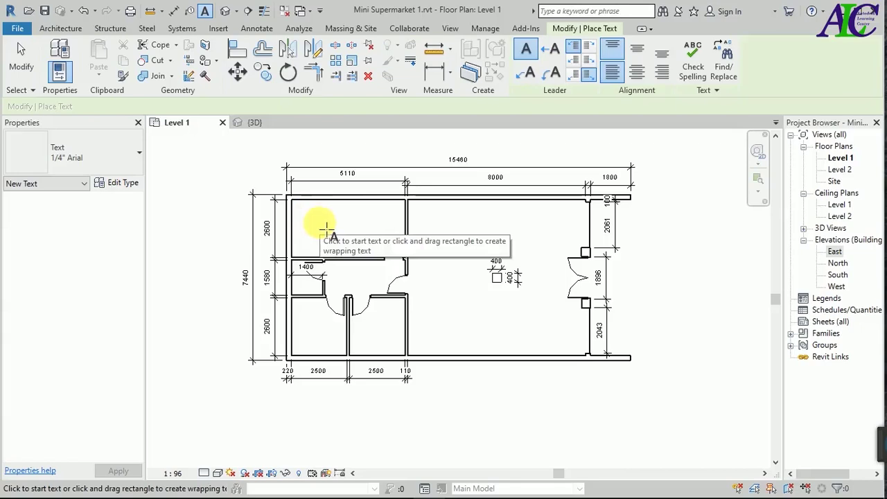
click(320, 223)
text(Sto)
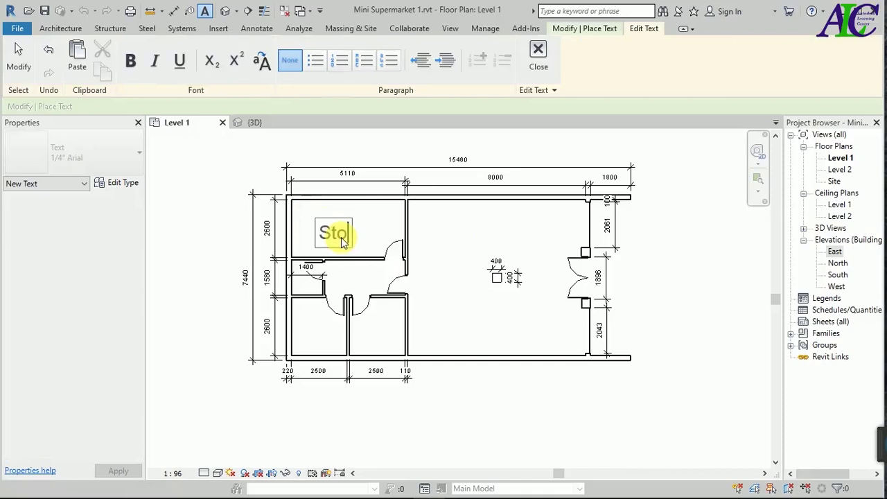
text(rage)
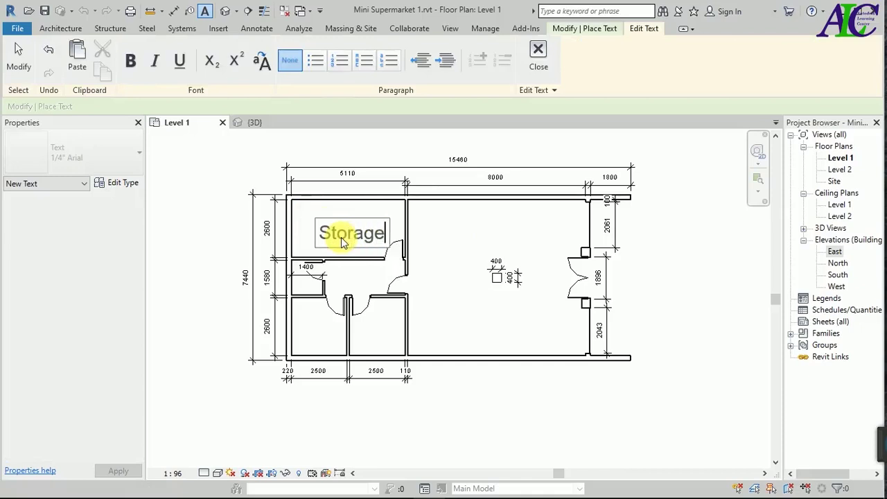
click(317, 325)
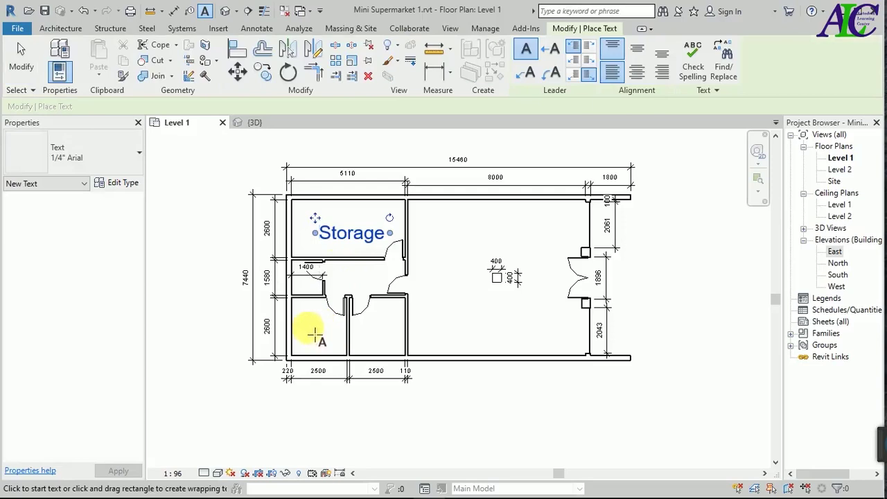
click(315, 335)
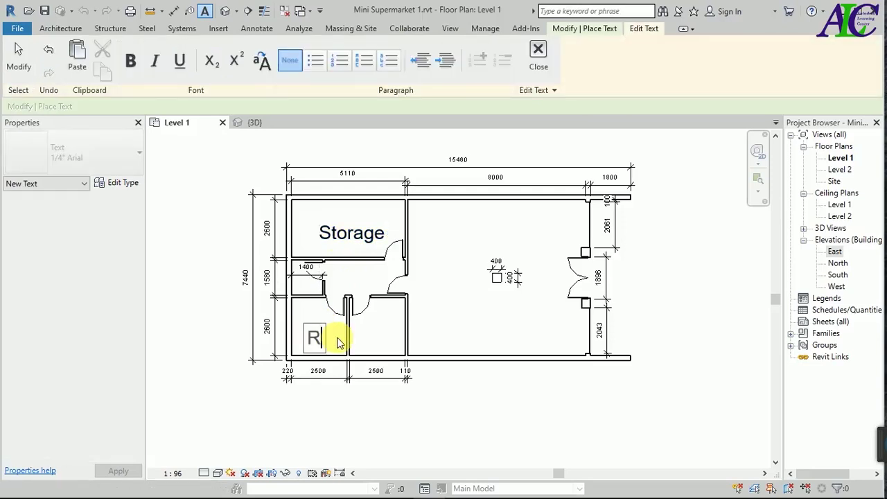
text(Room)
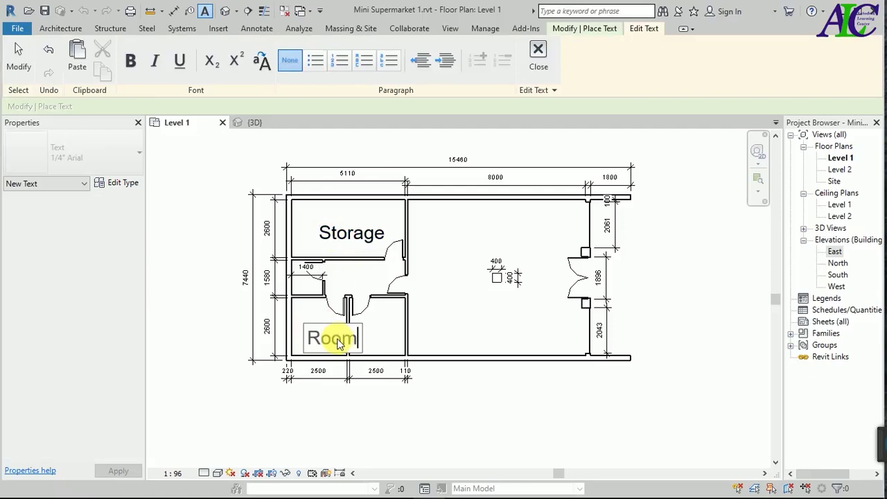
click(345, 313)
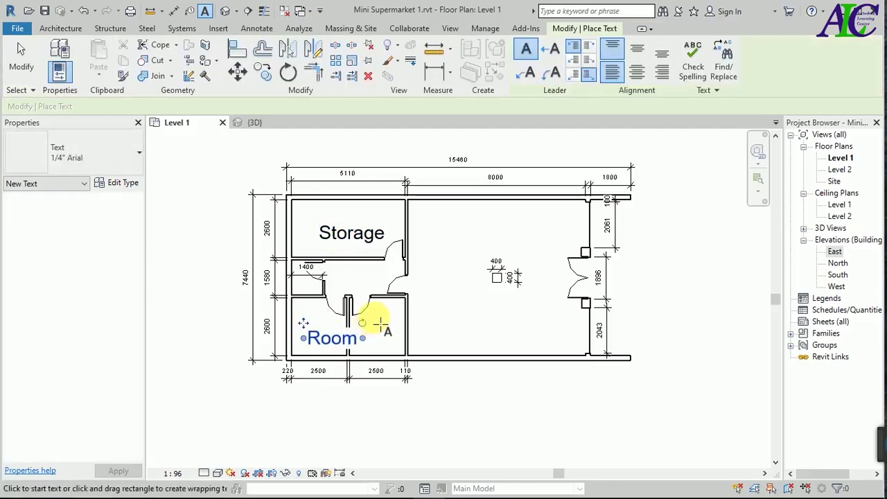
click(381, 323)
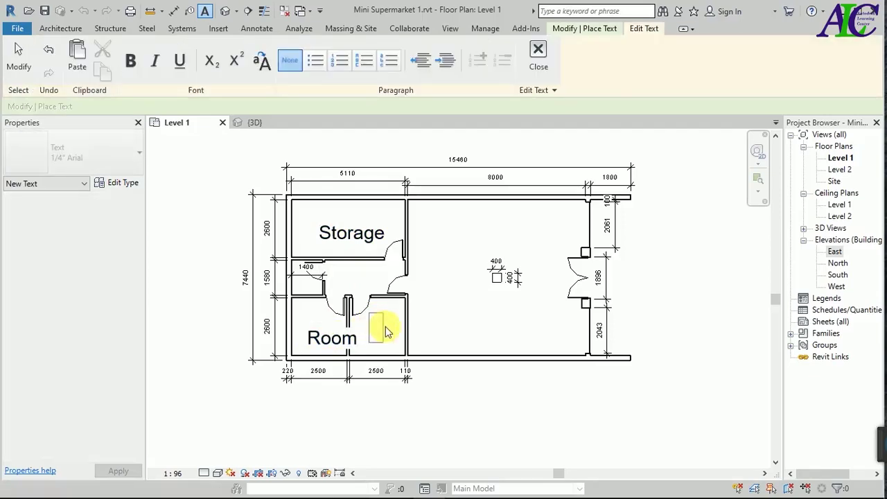
text(Office)
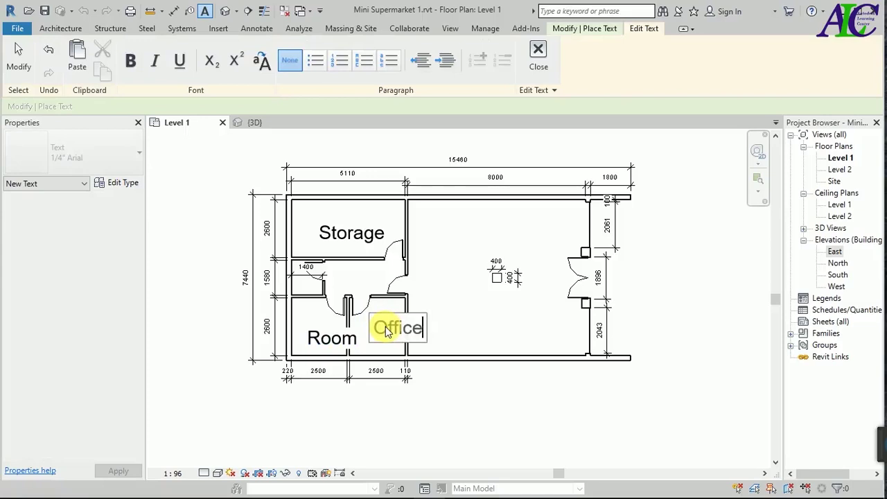
click(308, 282)
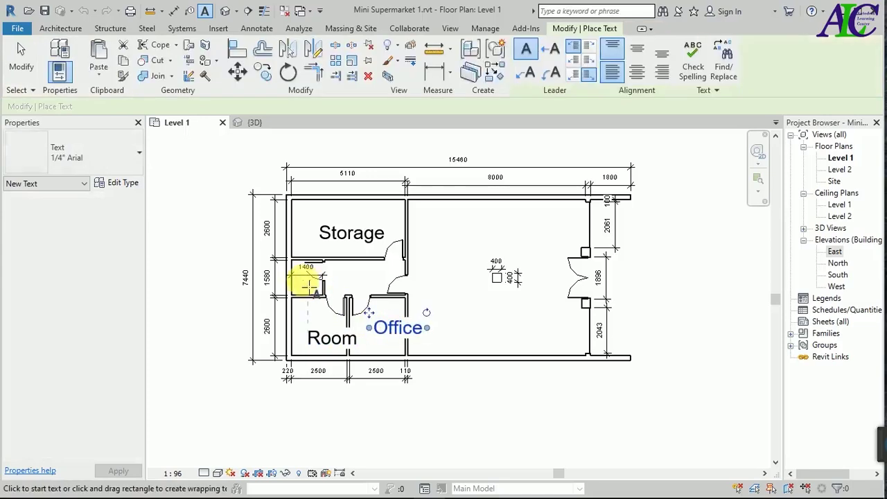
click(303, 287)
text(WC)
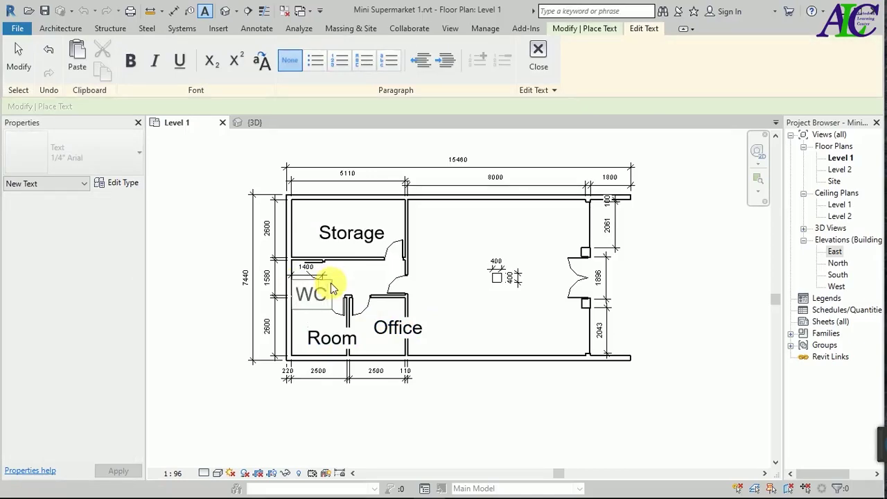
click(369, 280)
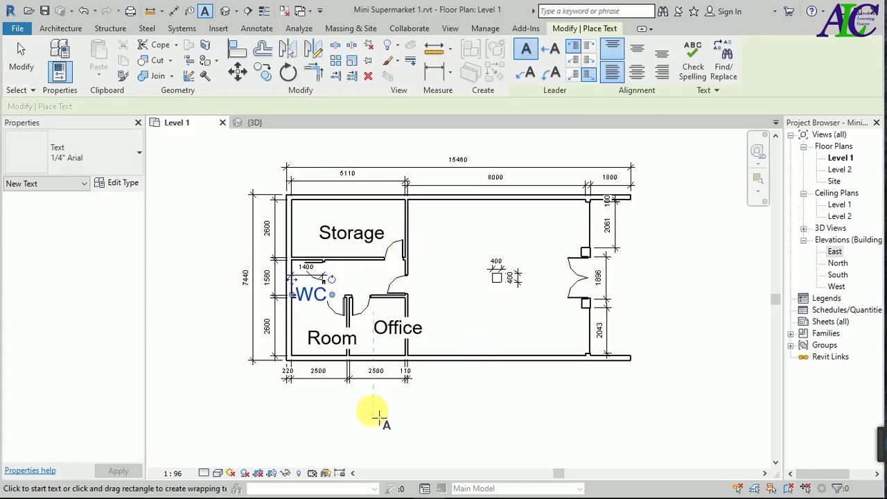
click(344, 420)
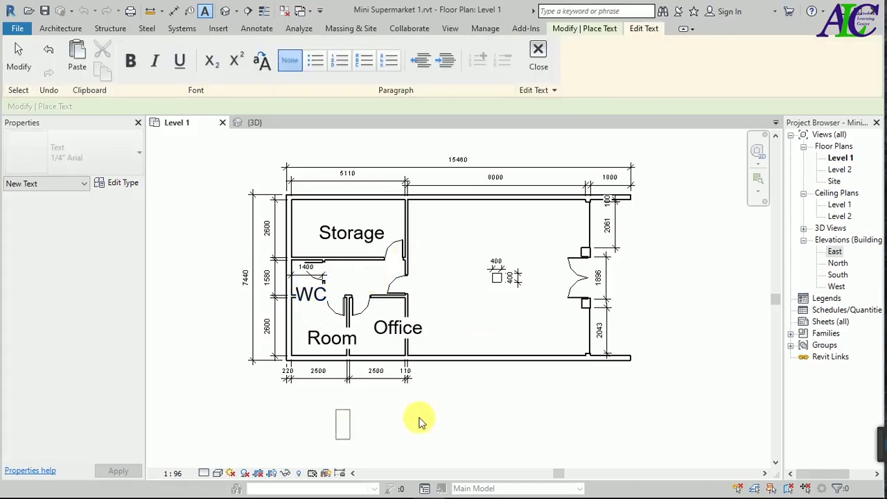
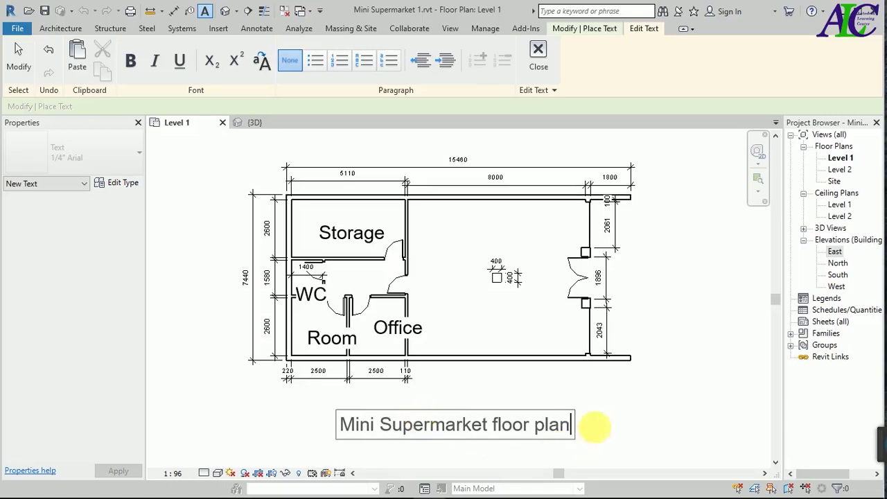
Finish placing the 'Mini Supermarket floor plan' title below the plan and exit the Text tool
click(593, 425)
key(Escape)
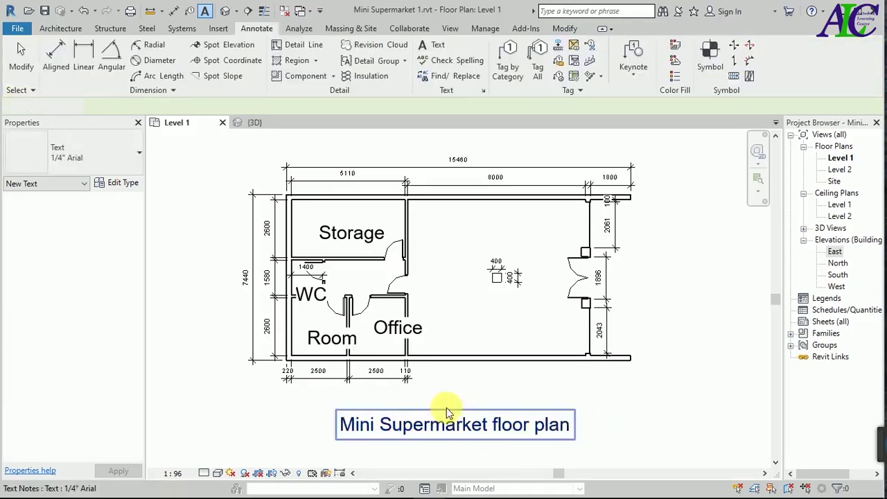
key(Escape)
scroll(367, 408, up, 1)
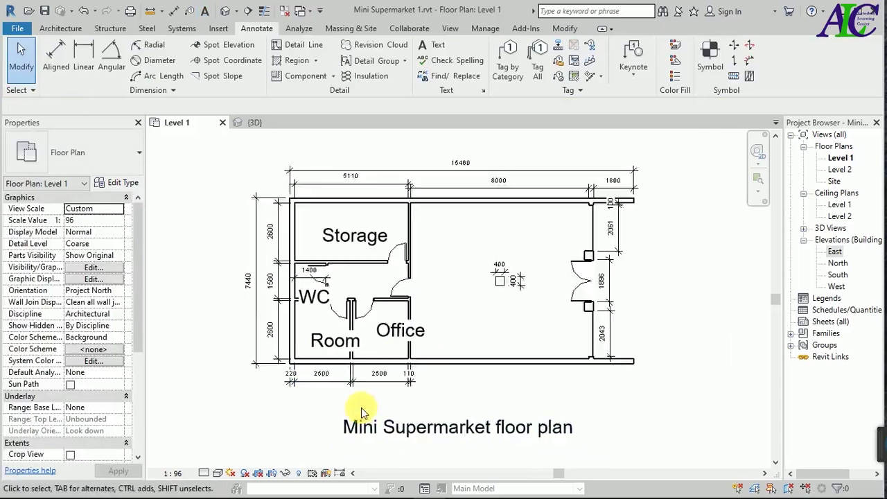
scroll(361, 407, down, 2)
scroll(311, 381, up, 2)
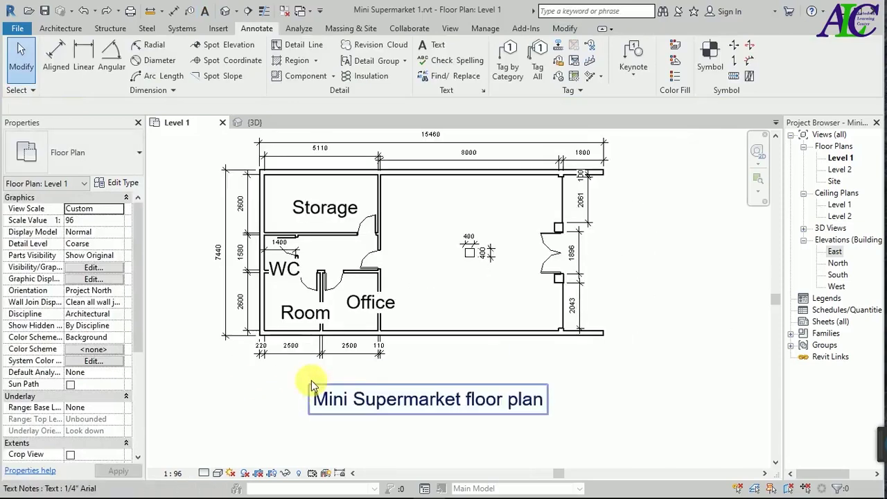
scroll(297, 338, up, 3)
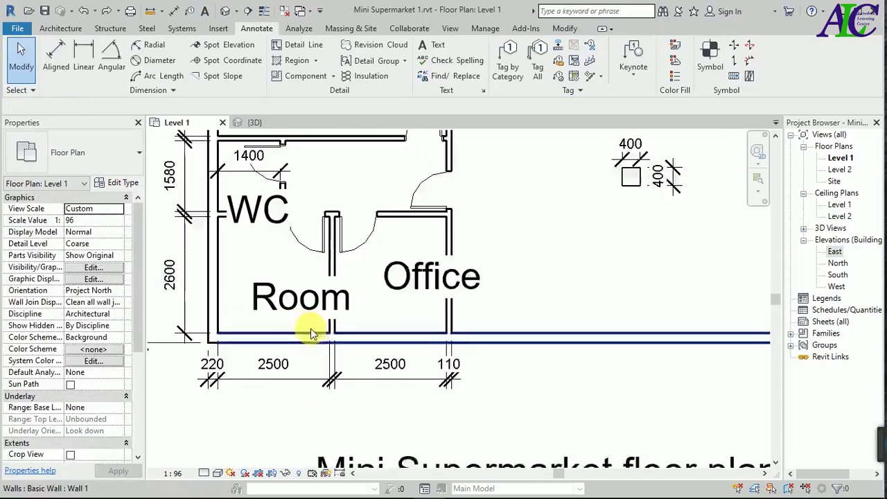
scroll(315, 329, up, 1)
Make the word 'Room' in the Room label subscript
click(284, 296)
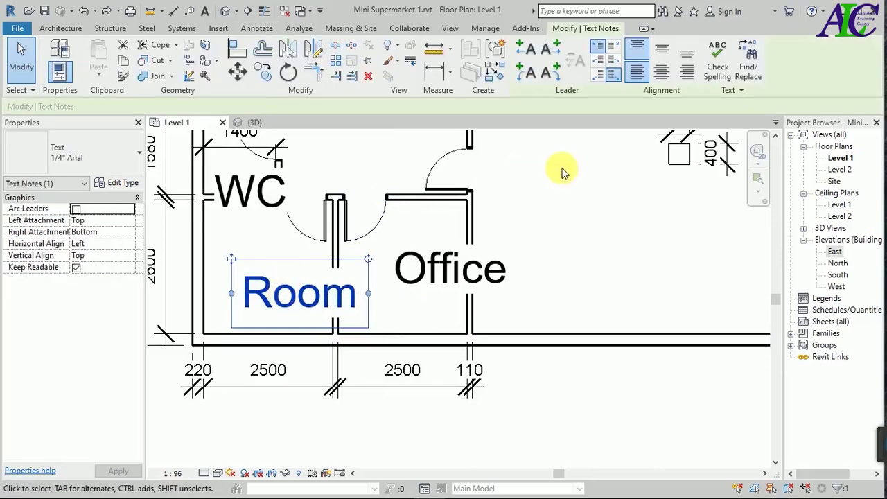
click(298, 294)
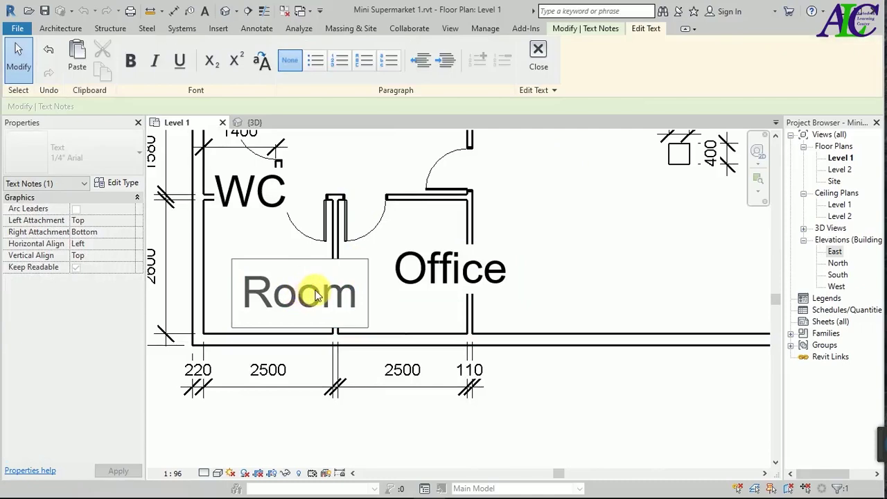
click(209, 62)
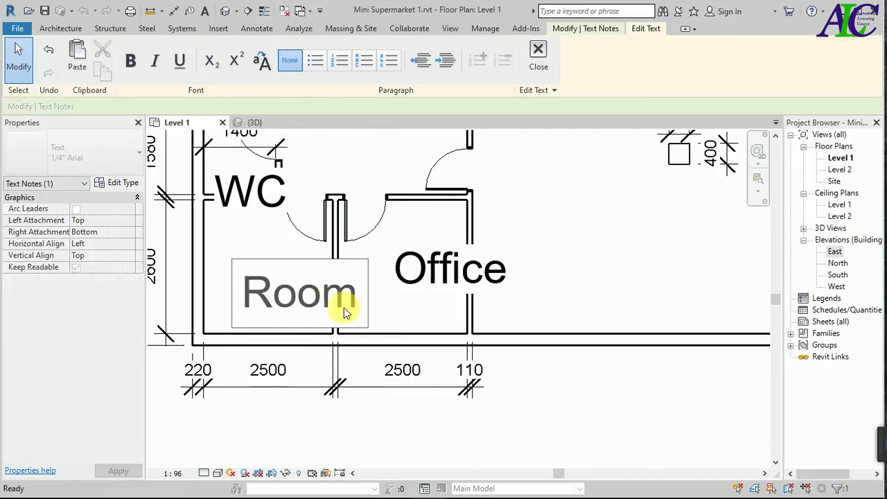
double_click(322, 296)
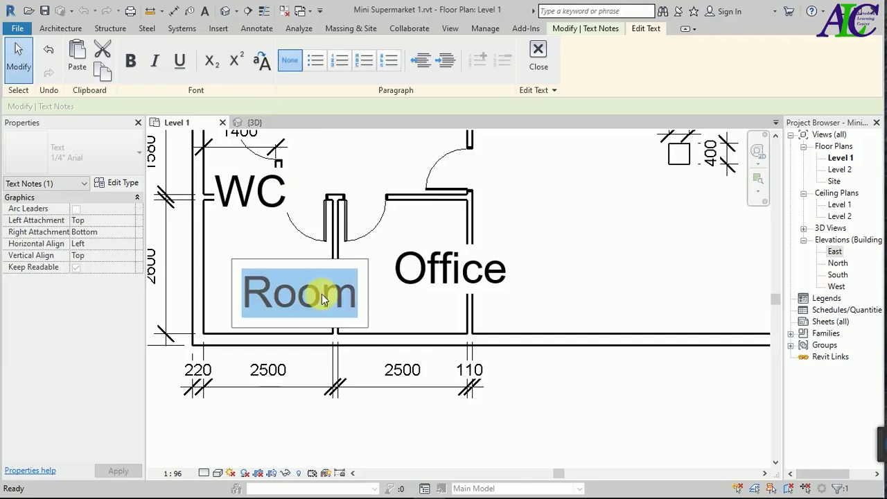
click(213, 62)
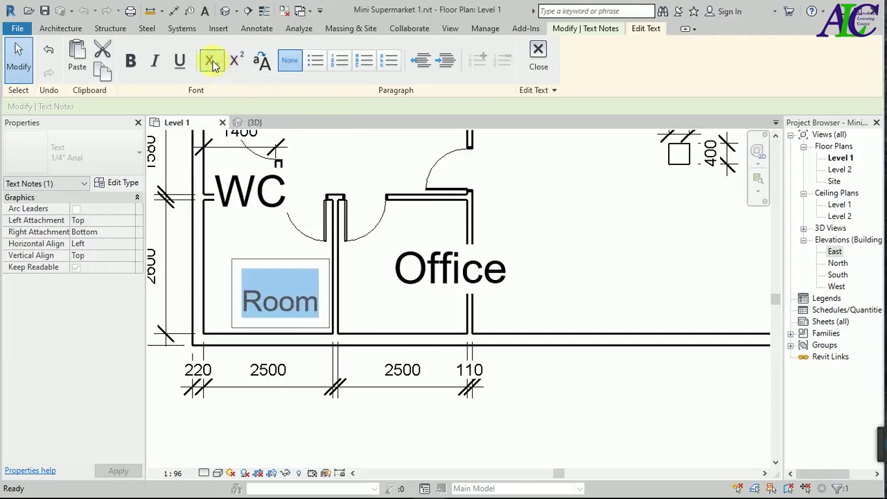
click(443, 274)
Make the word 'Office' in the Office label subscript
click(442, 274)
click(442, 275)
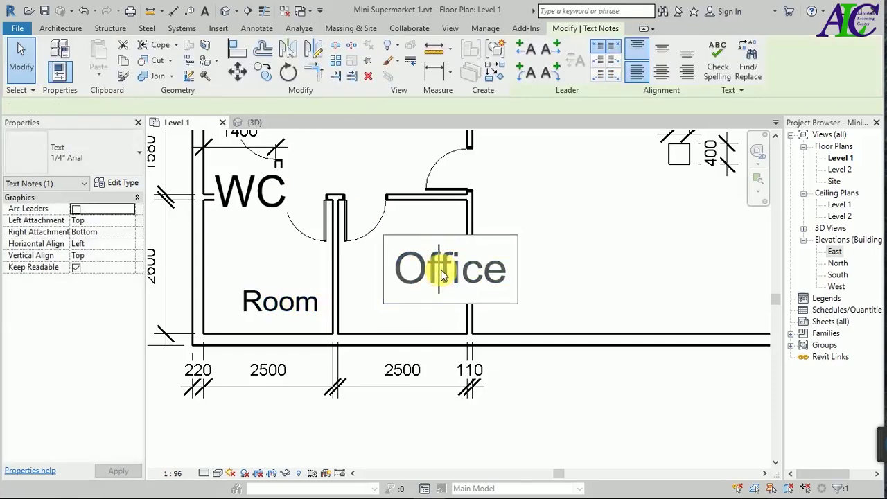
double_click(442, 270)
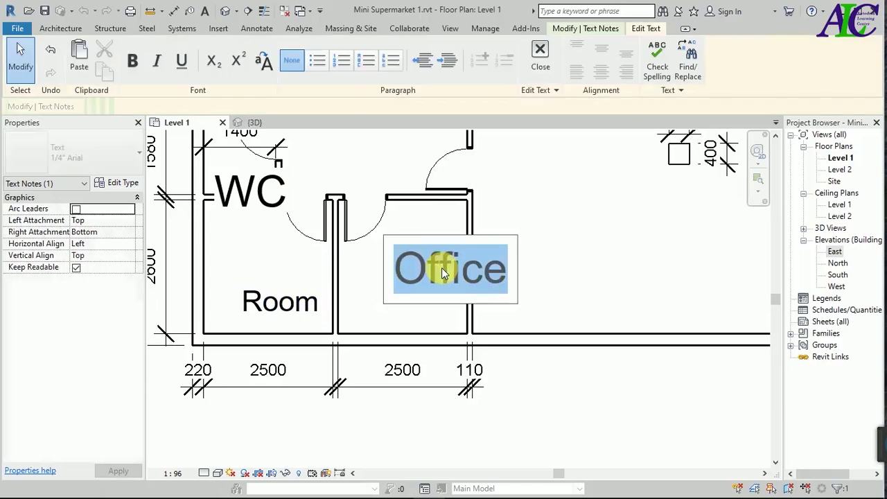
click(213, 61)
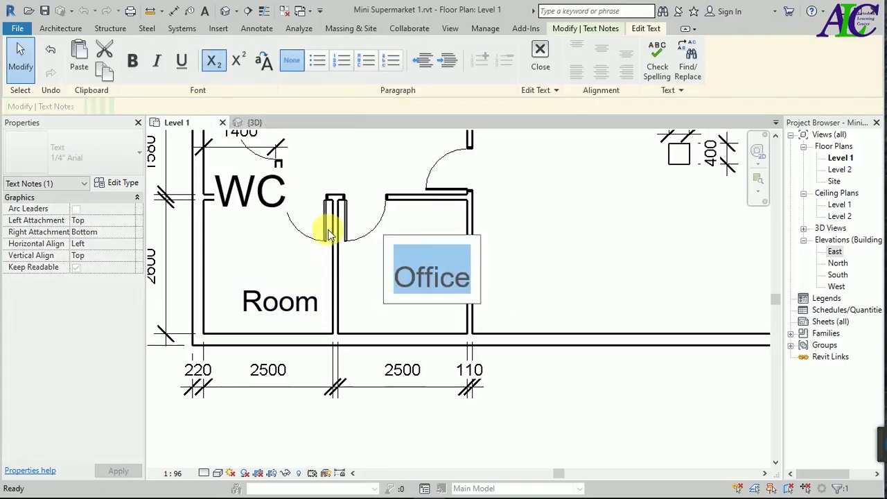
Make the word 'WC' in the WC label subscript and finish editing
click(252, 185)
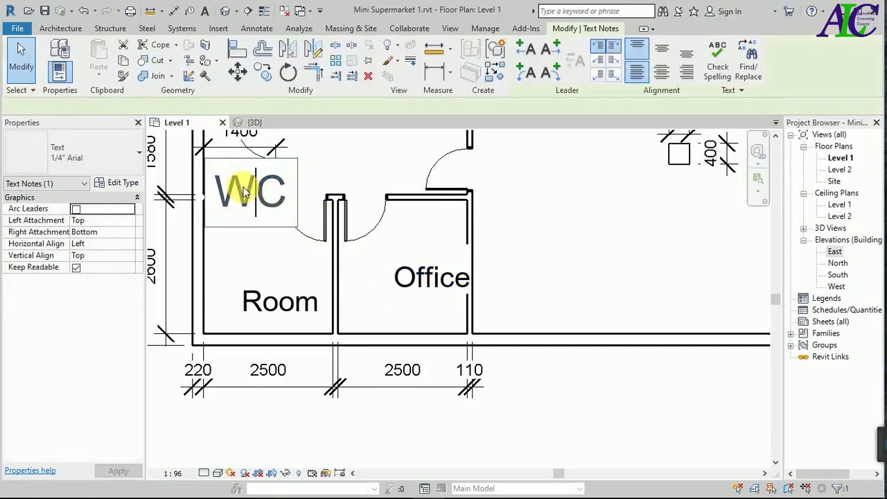
click(254, 191)
double_click(254, 190)
click(217, 64)
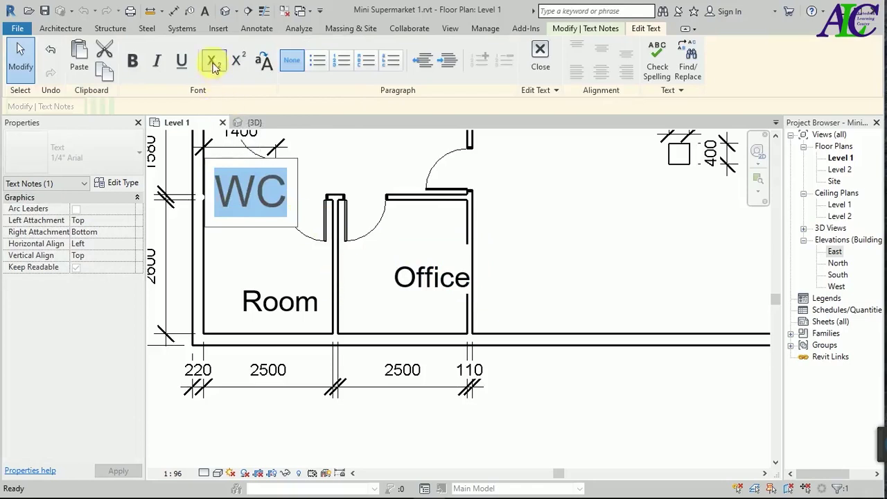
click(217, 65)
click(311, 268)
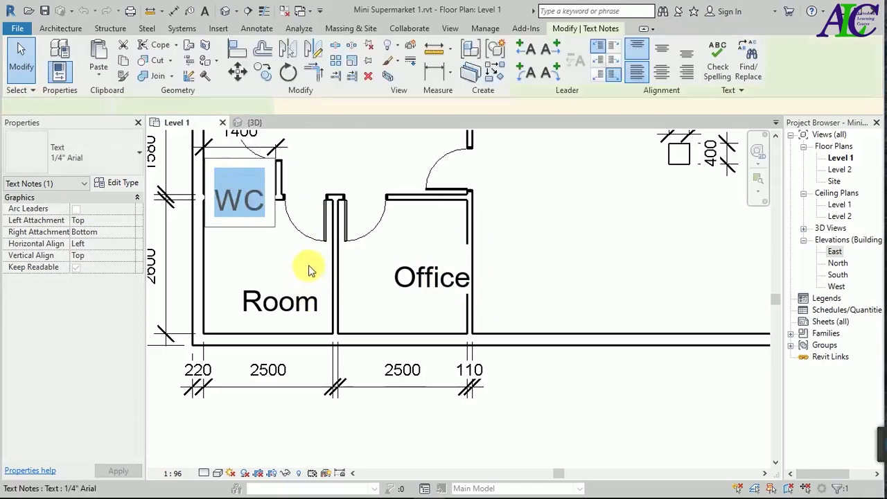
Nudge the Office label left and the Room label up into their rooms
click(432, 277)
double_click(422, 277)
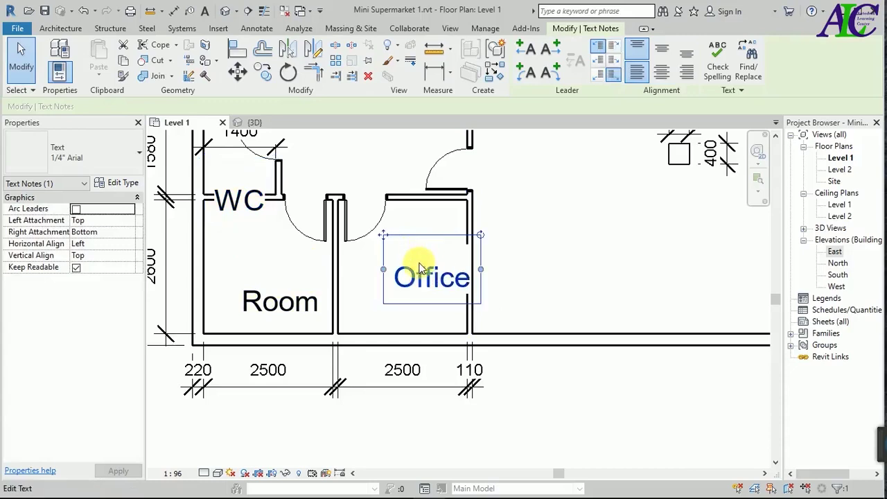
key(Left)
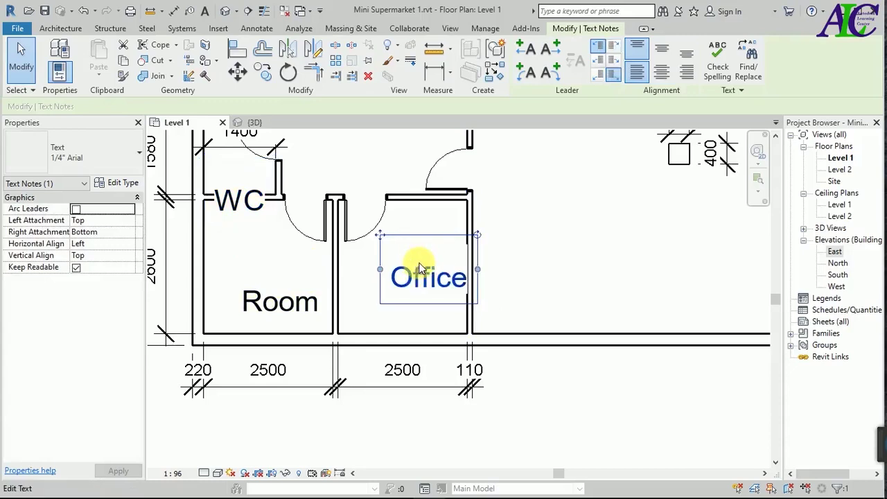
key(Left)
key(Left)
key(Left)
key(Left)
key(Left)
key(Left)
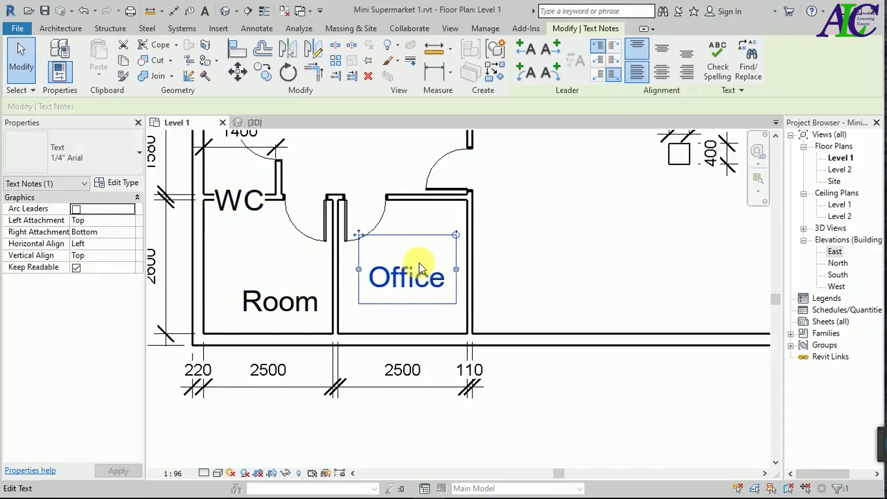
click(270, 307)
key(Left)
key(Left)
key(Left)
key(Up)
key(Up)
key(Up)
key(Up)
key(Up)
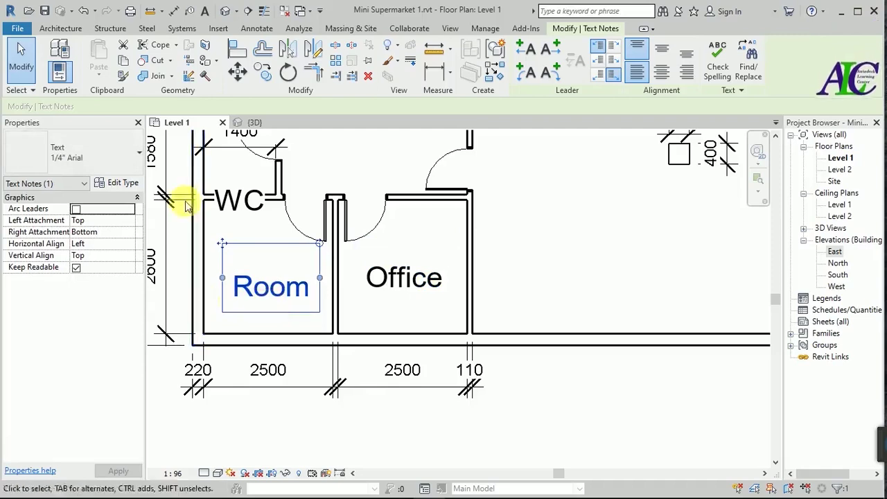
Nudge the WC label up into its room, then deselect and zoom out
click(246, 201)
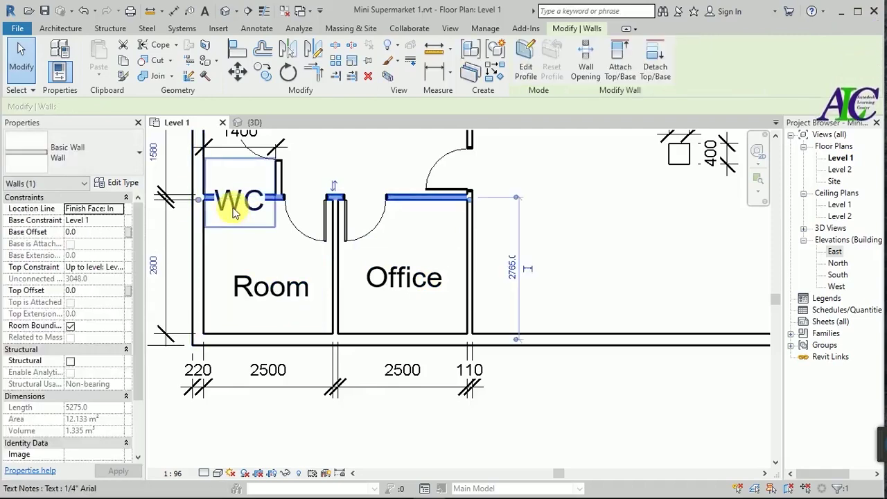
click(234, 212)
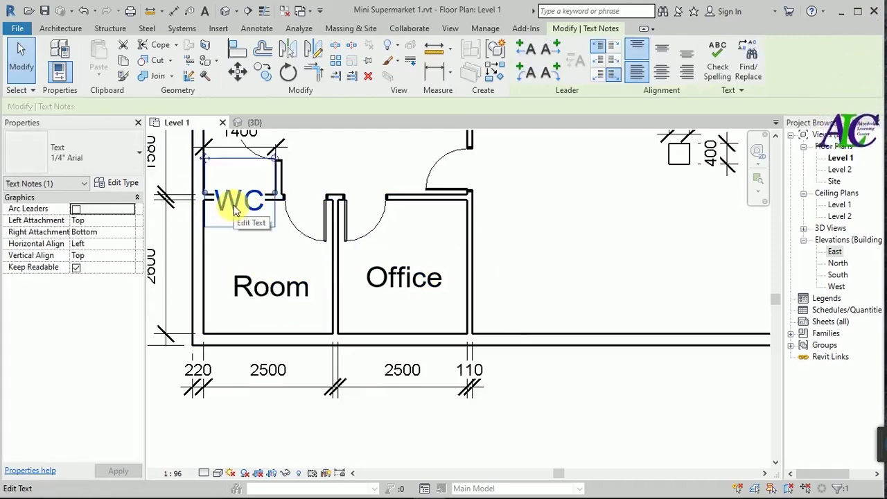
key(Up)
key(Up)
key(Up)
key(Up)
key(Up)
key(Up)
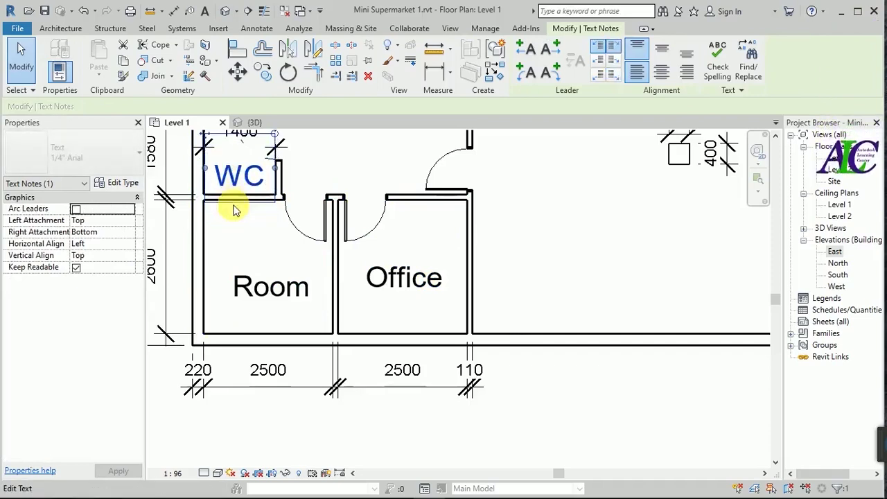
key(Up)
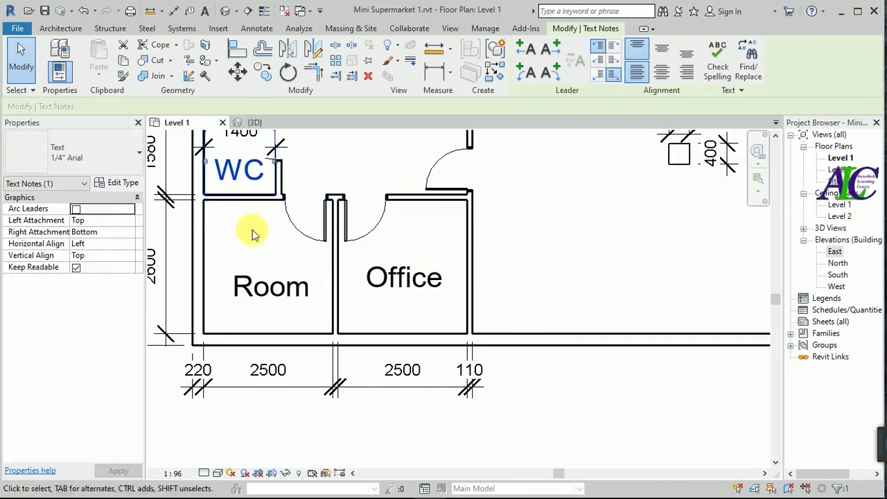
click(258, 248)
click(589, 262)
scroll(237, 278, down, 1)
scroll(299, 281, down, 2)
scroll(371, 454, down, 1)
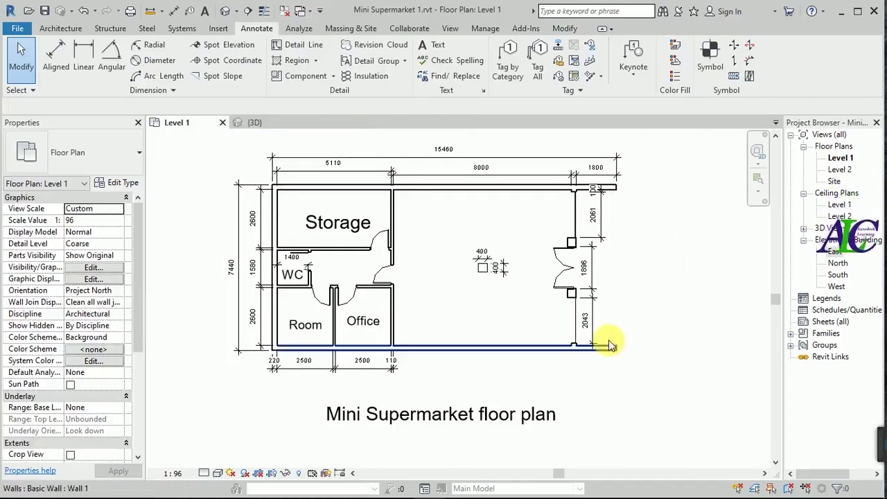